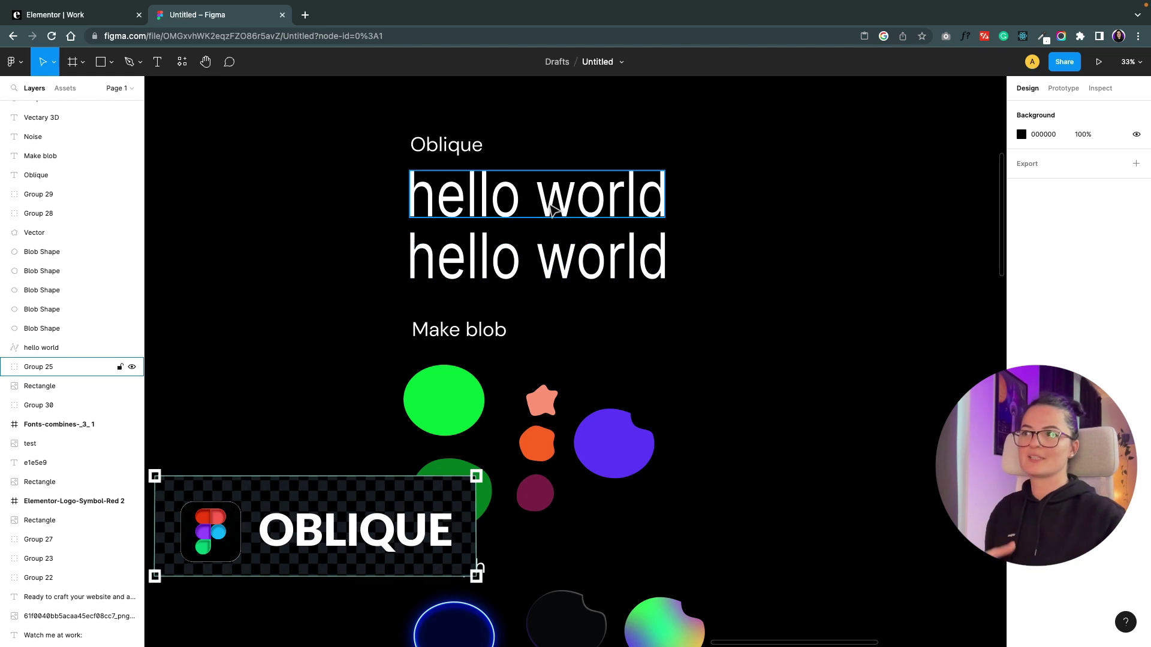
Flatten the upper "hello world" text group under the Oblique heading into a single vector shape
click(462, 196)
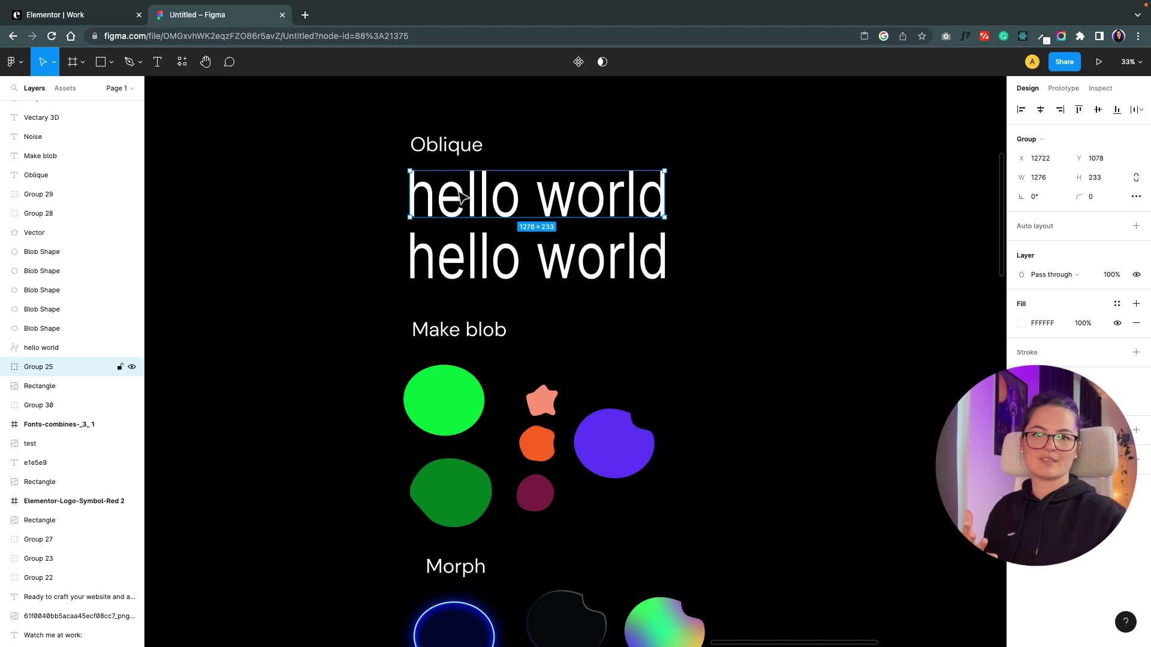
click(397, 192)
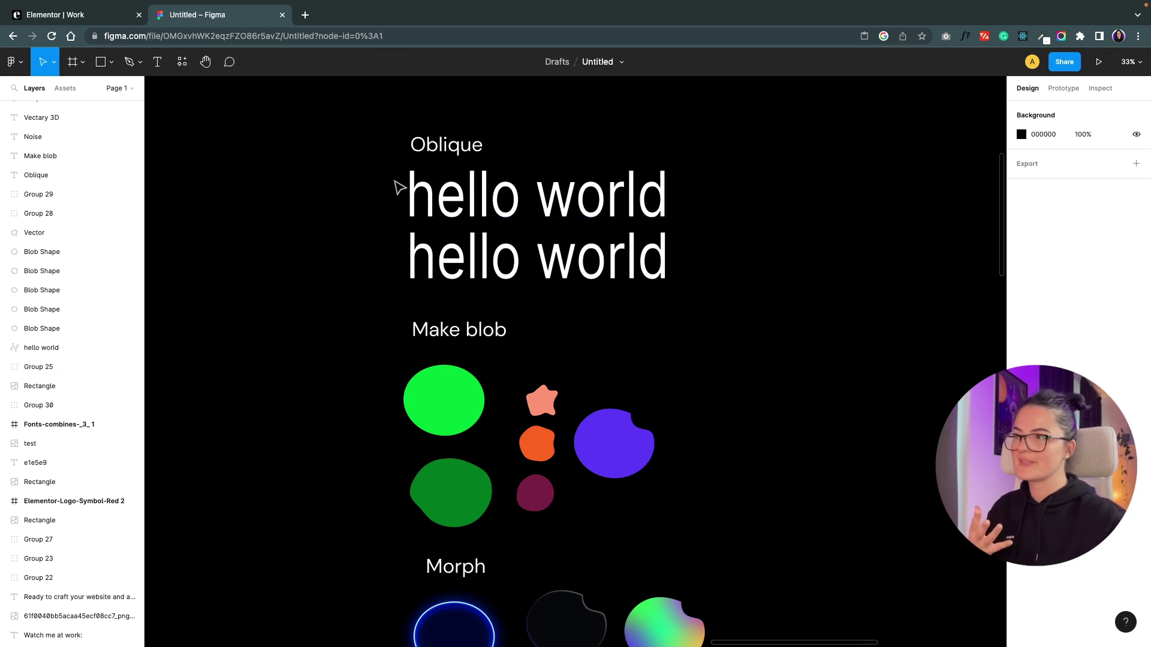
click(412, 191)
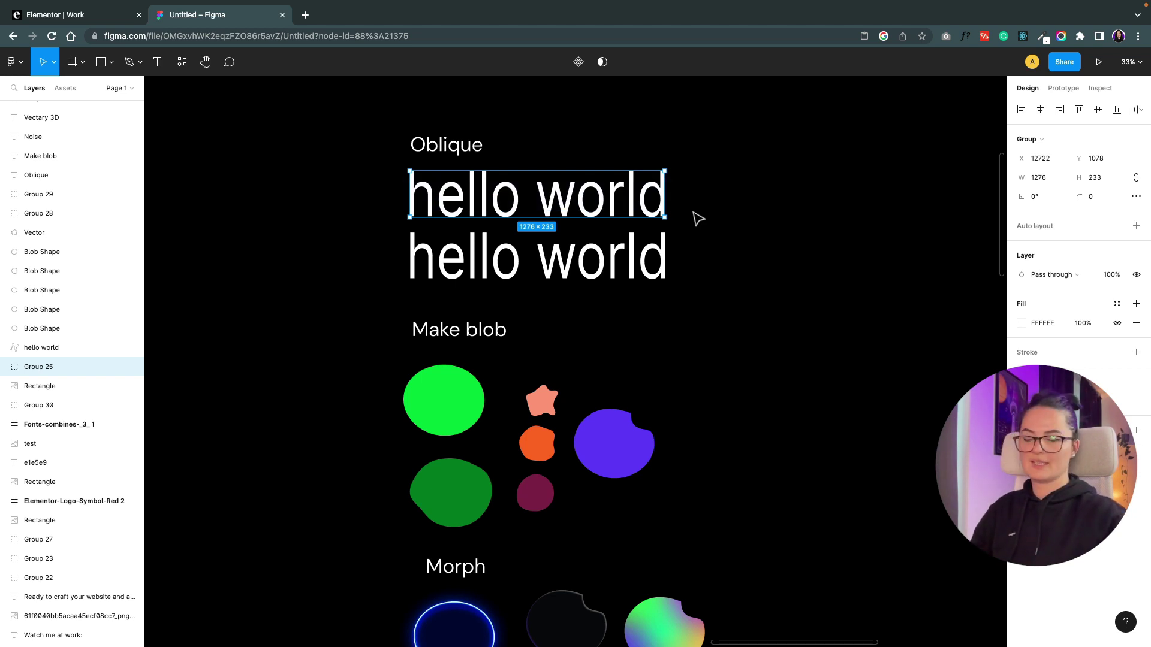
key(super+e)
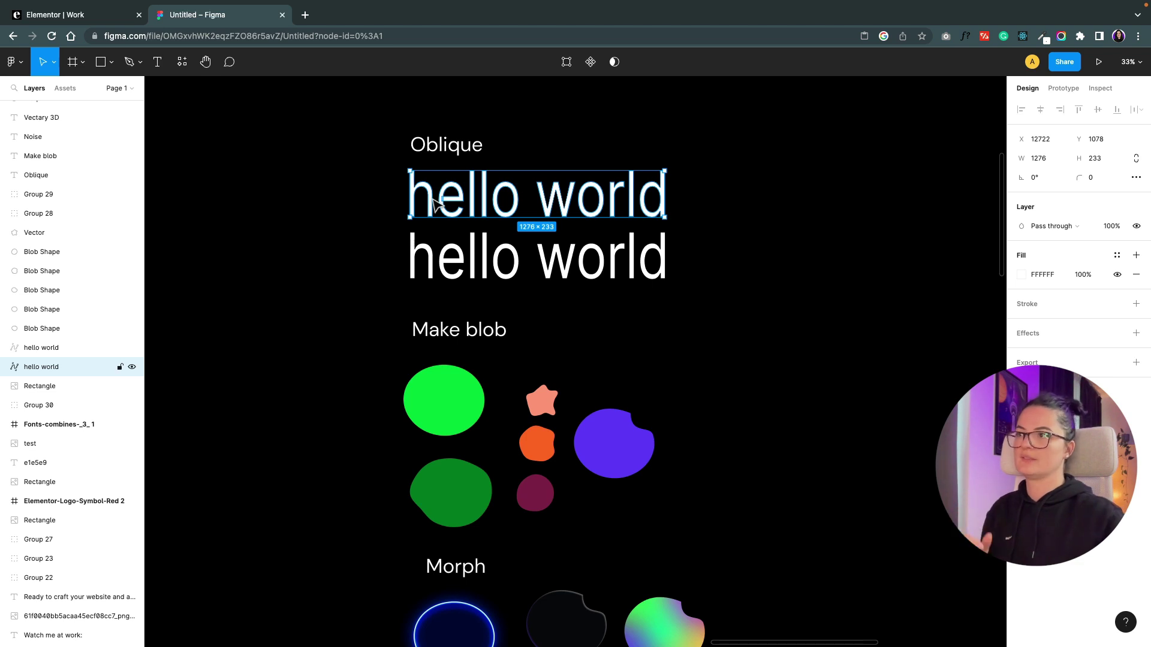
Run the oblique plugin on the flattened text and set the projection angle to 350 and distance to 50
right_click(453, 205)
mouse_move(525, 425)
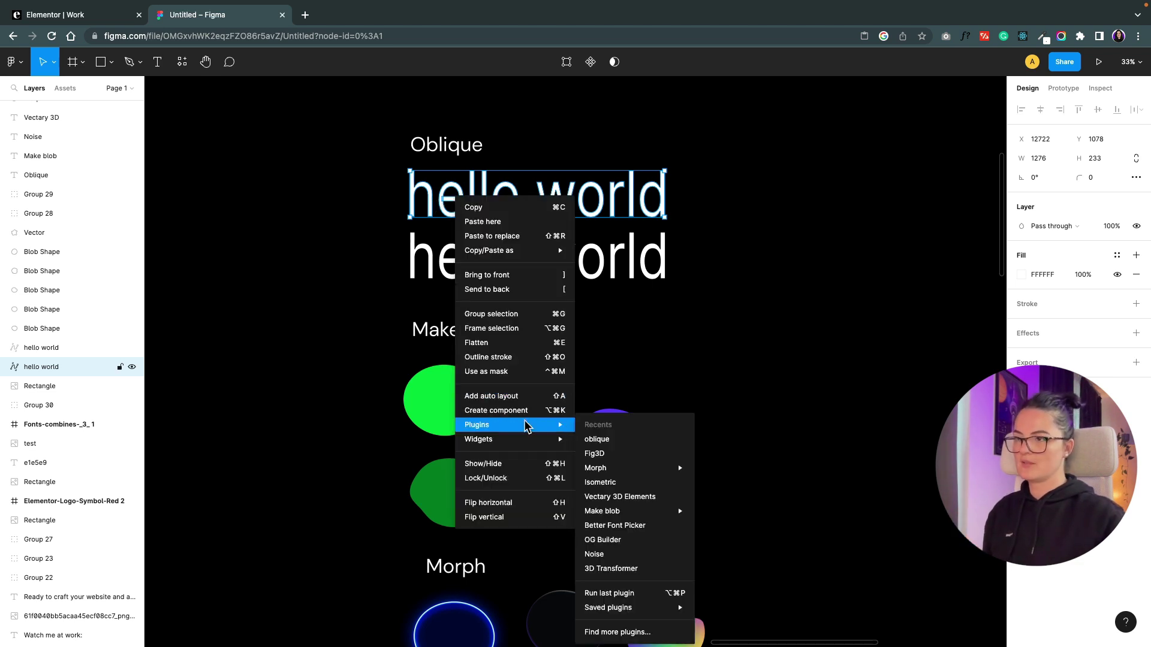
click(613, 441)
click(373, 295)
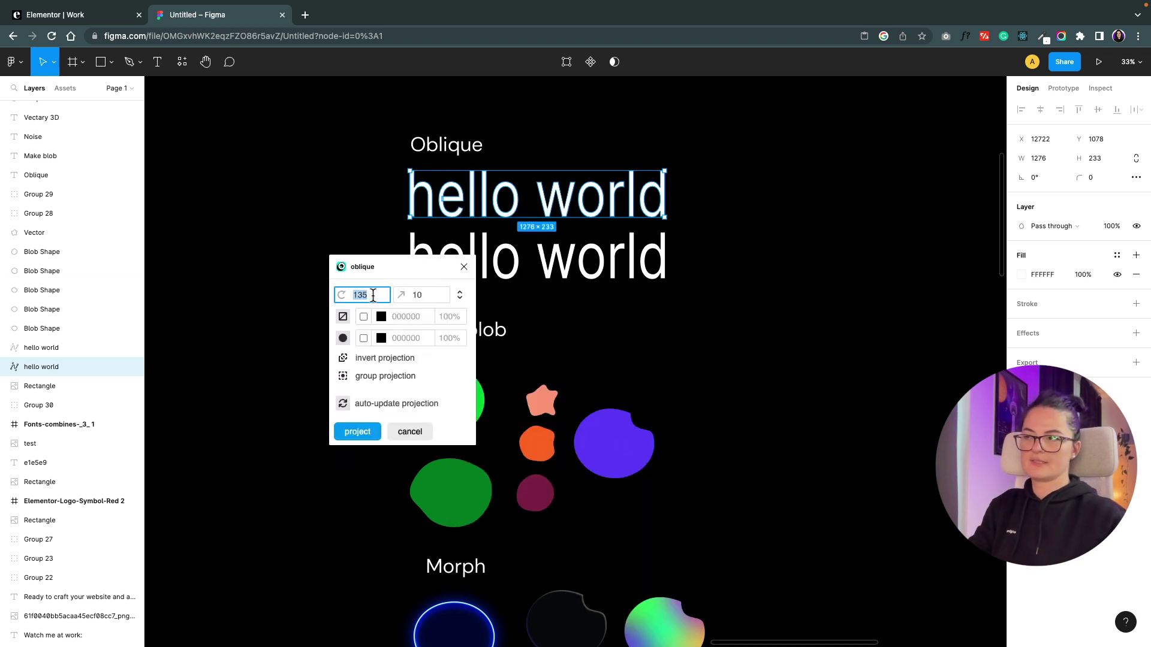
text(350)
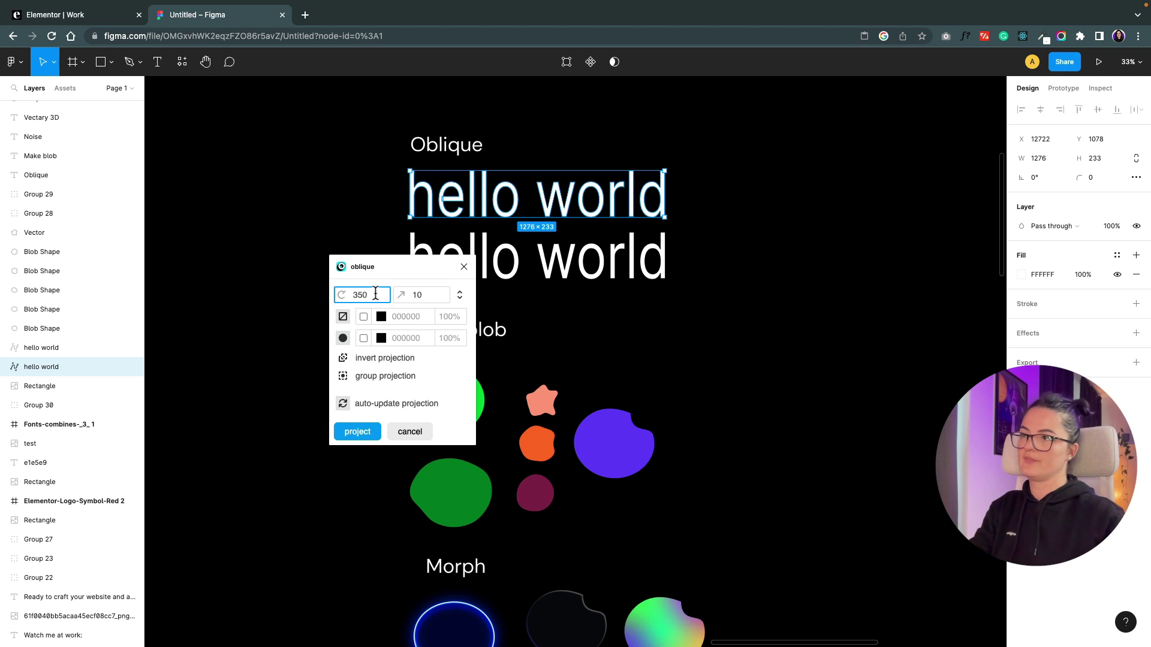
click(410, 296)
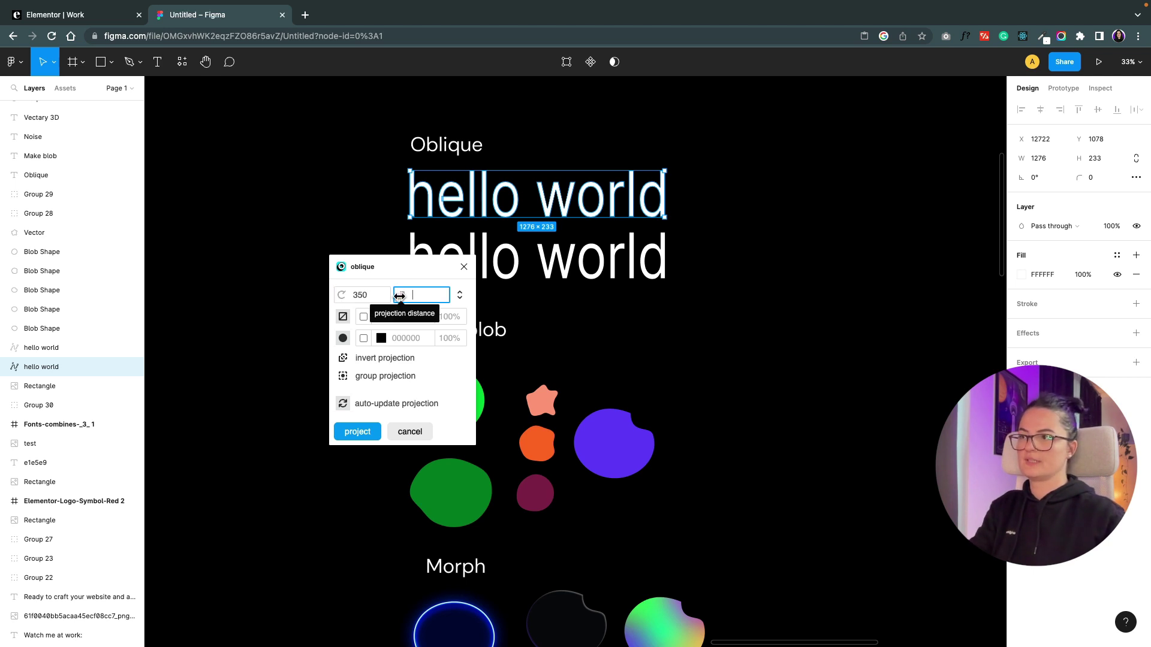
text(50)
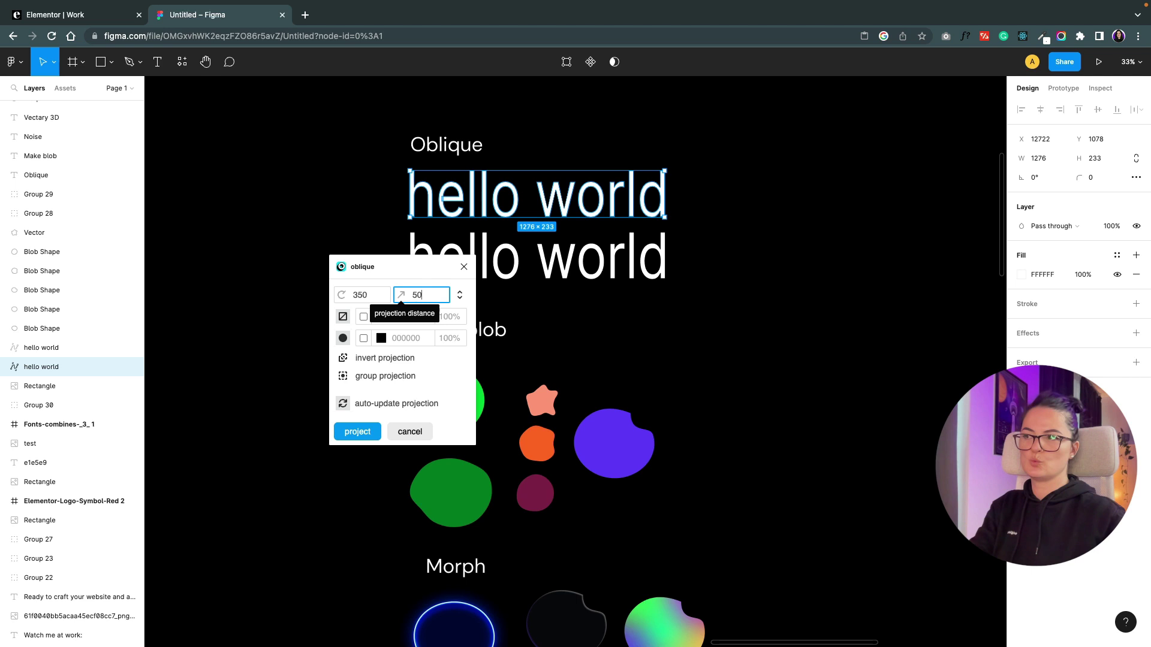
Enable a black 000000 stroke and a yellow FCFF38 fill, turn on group projection, and project the text
click(363, 316)
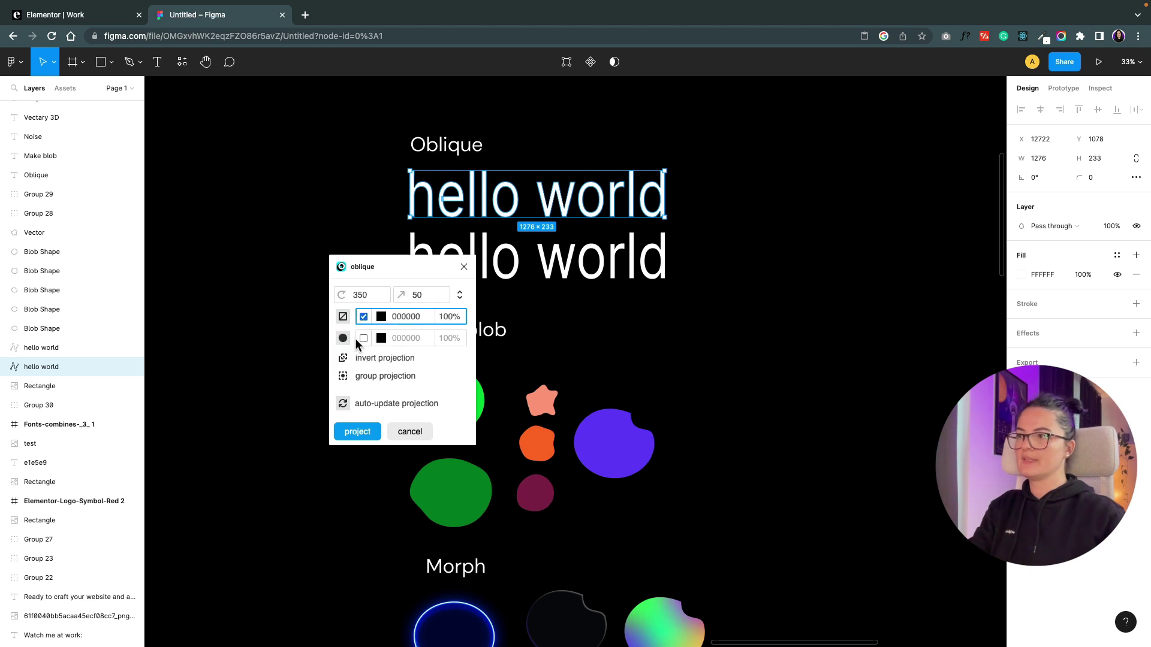
click(363, 339)
click(380, 339)
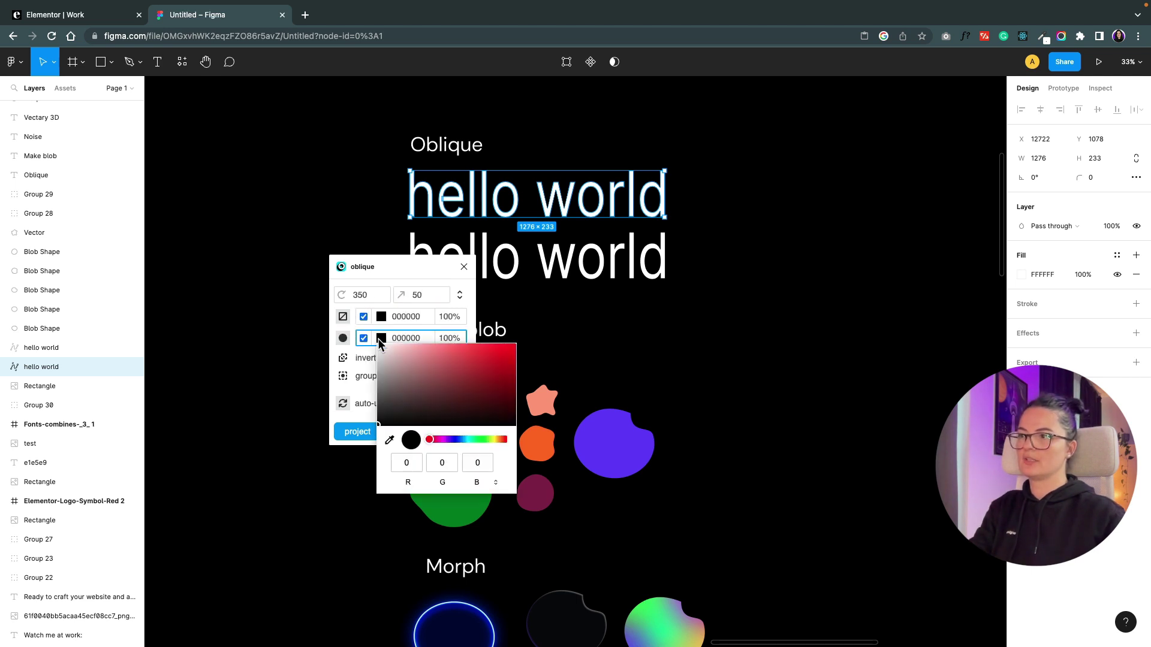
drag(479, 438, 490, 437)
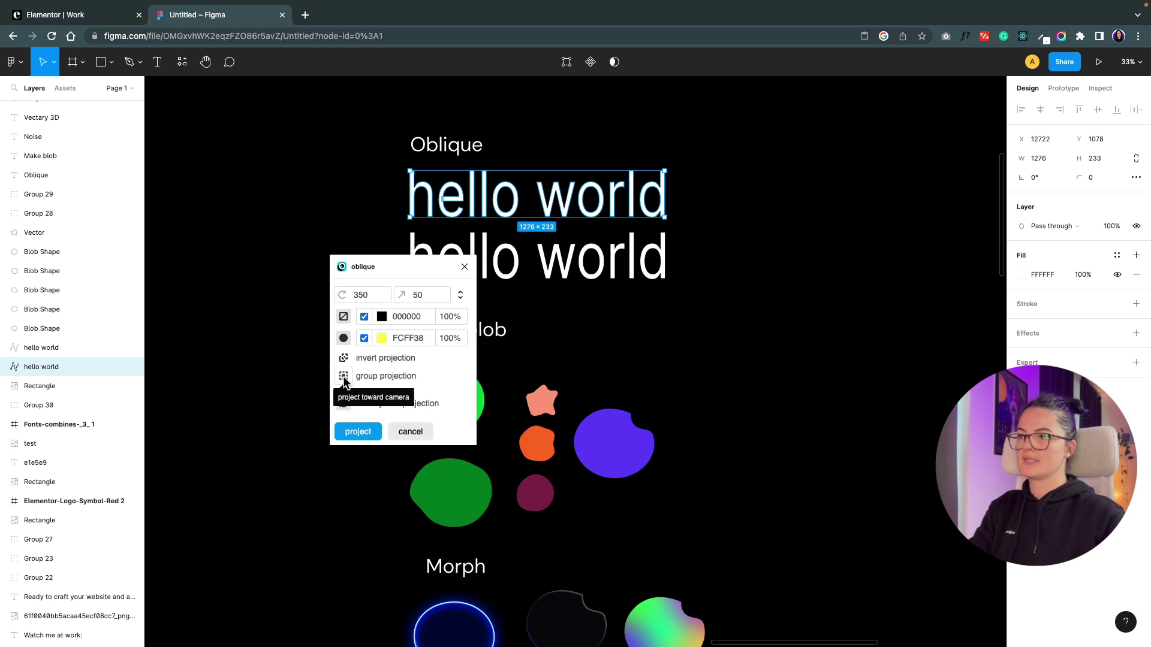
click(343, 376)
click(358, 432)
click(736, 306)
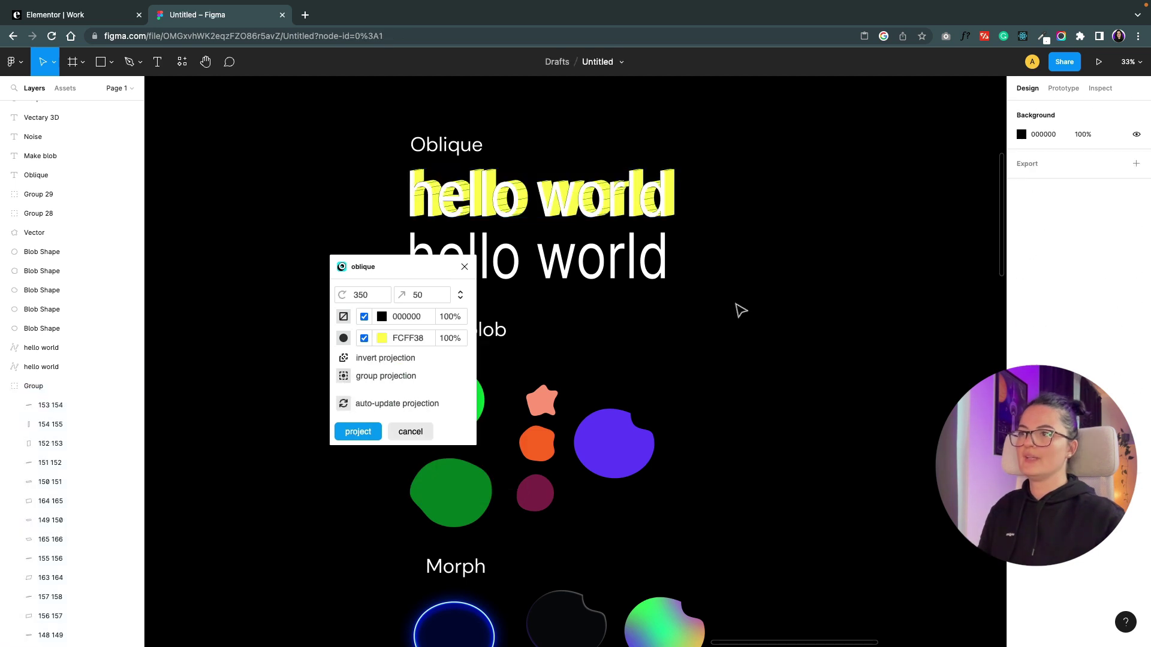
Group the flattened "hello world" text together with its yellow projection
drag(400, 176, 751, 198)
right_click(661, 203)
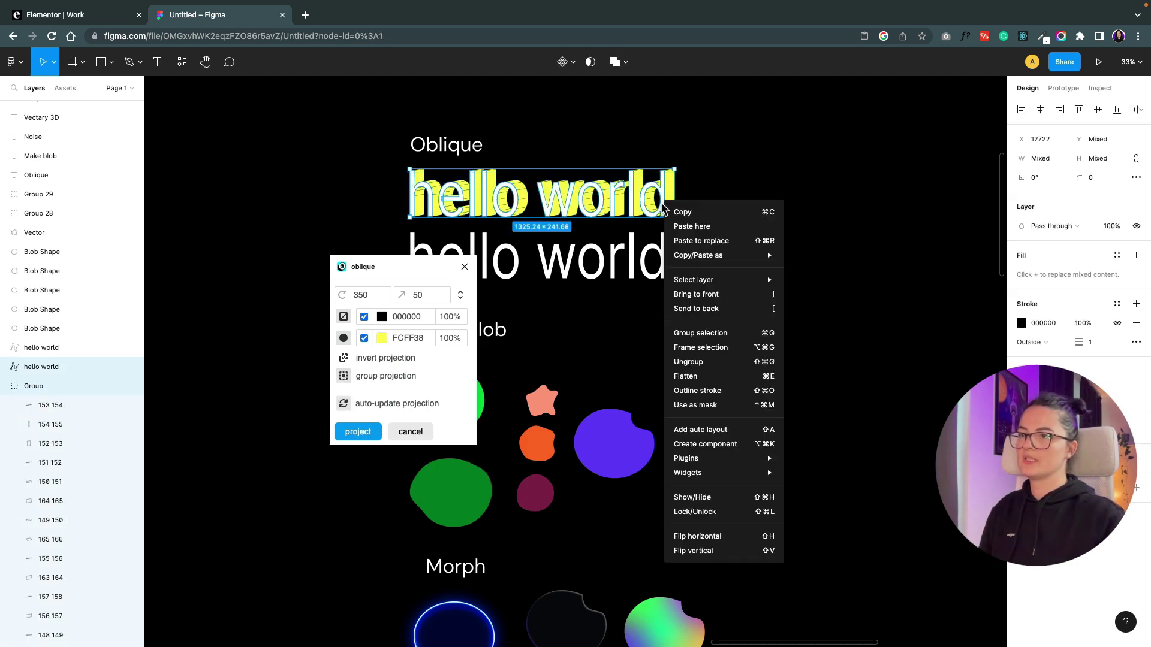
click(689, 334)
click(731, 271)
Enlarge the extruded text group to about 2683 × 502 and reposition it and the Make blob section on the canvas
click(660, 197)
drag(674, 217, 945, 271)
drag(890, 246, 917, 222)
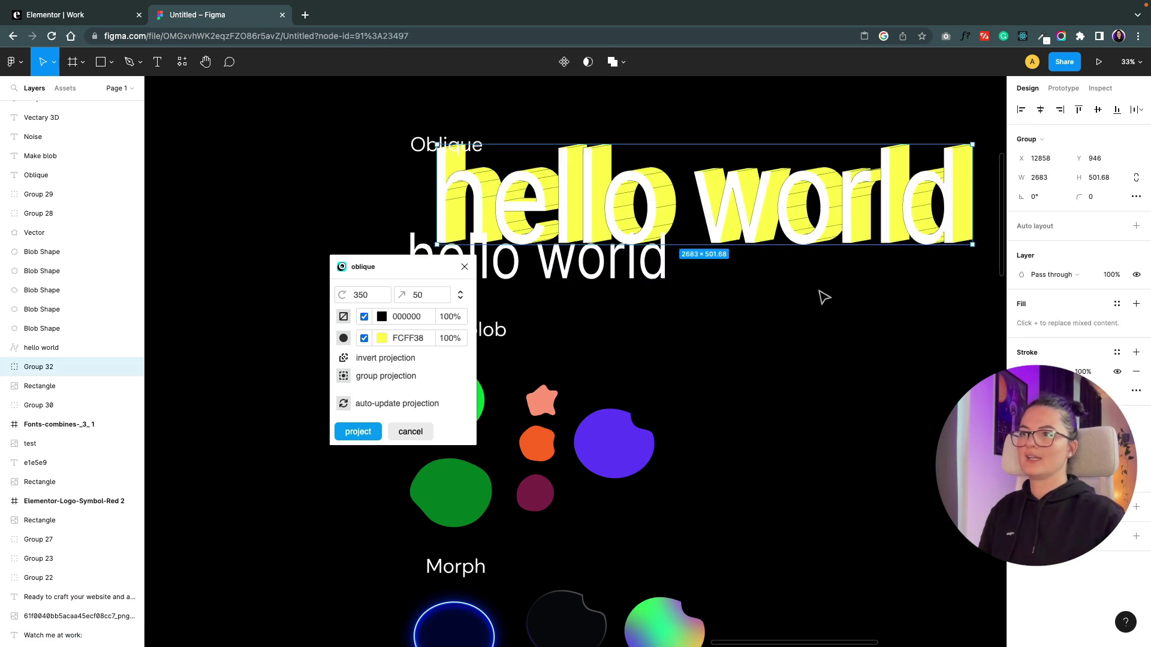
scroll(815, 323, up, 4)
drag(811, 406, 758, 172)
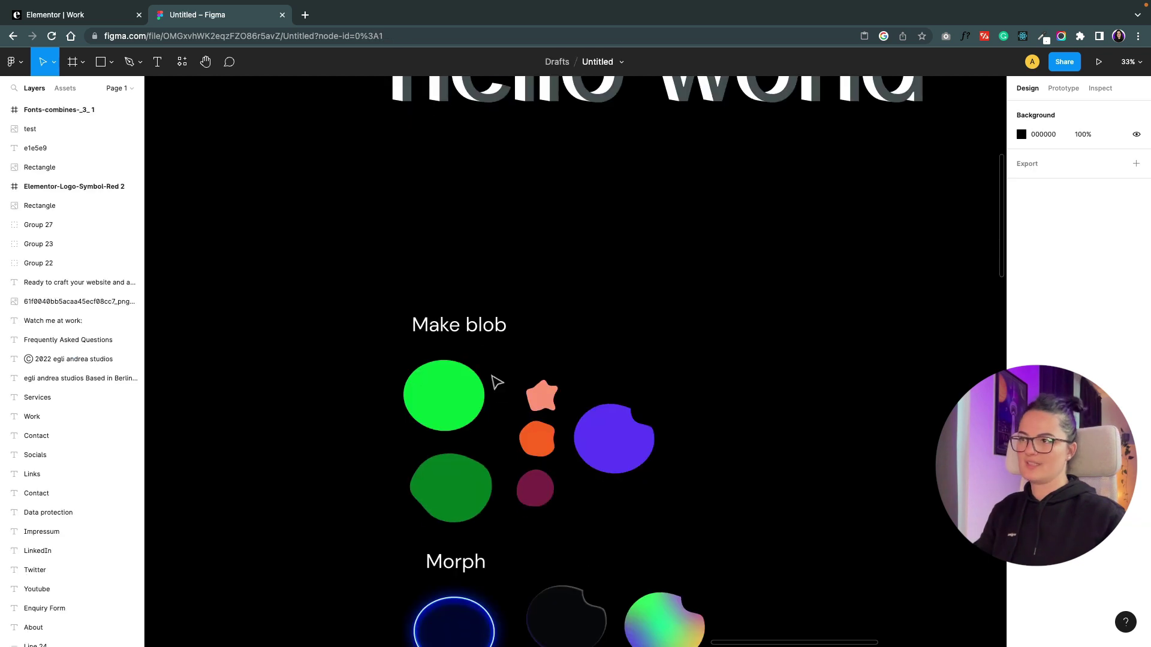
drag(477, 329, 459, 178)
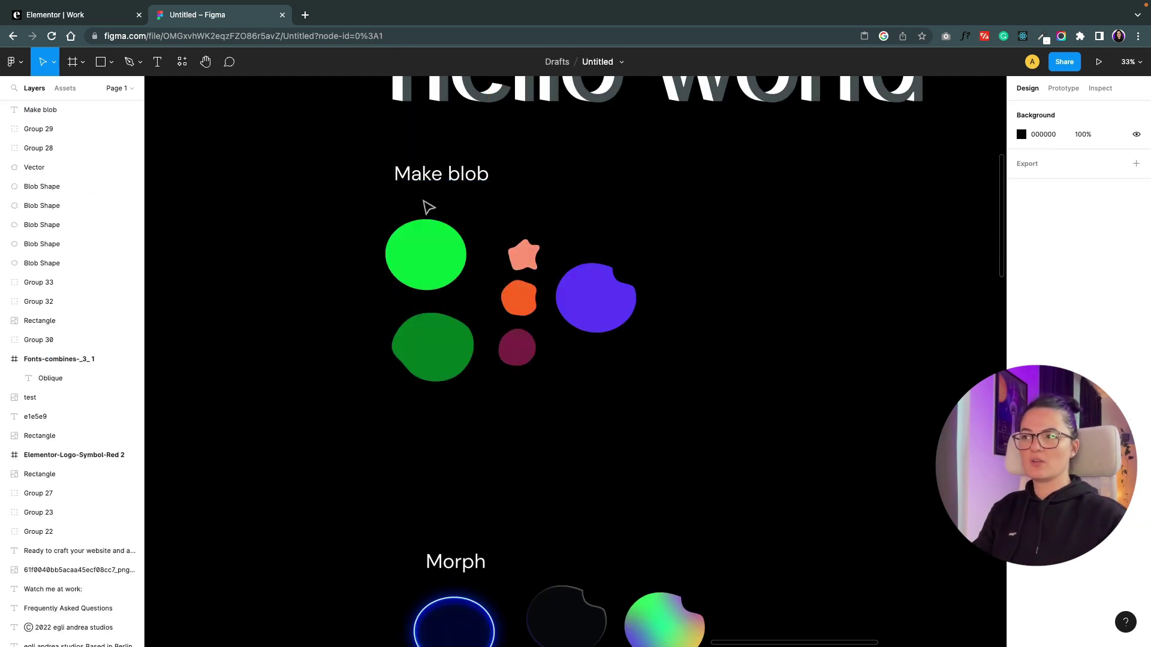
Generate a bulk set of random blobs with the Make blob plugin, using complexity 7 and contrast 4
click(14, 62)
mouse_move(70, 250)
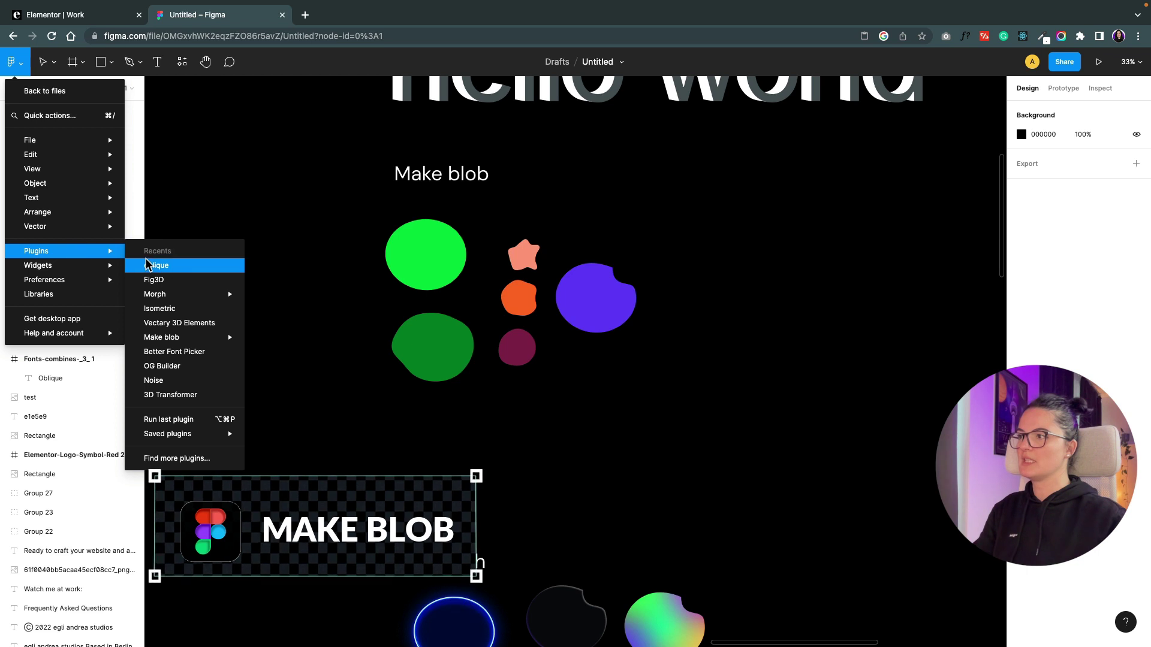
mouse_move(163, 344)
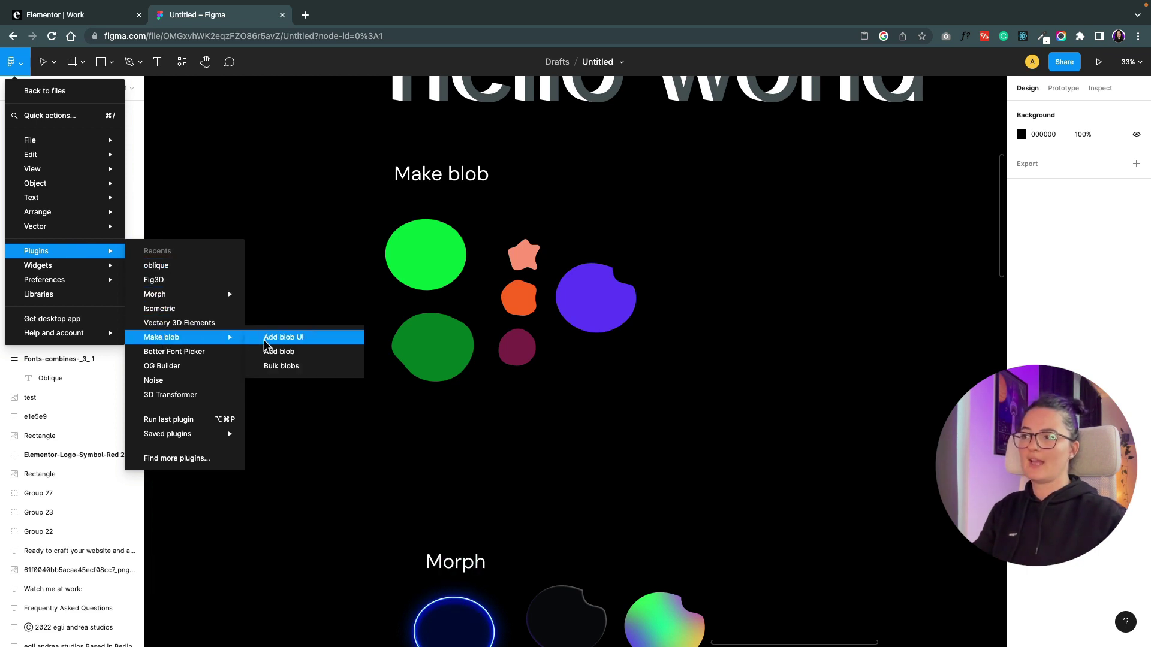
click(266, 345)
drag(630, 547, 662, 545)
drag(585, 579, 610, 578)
click(622, 614)
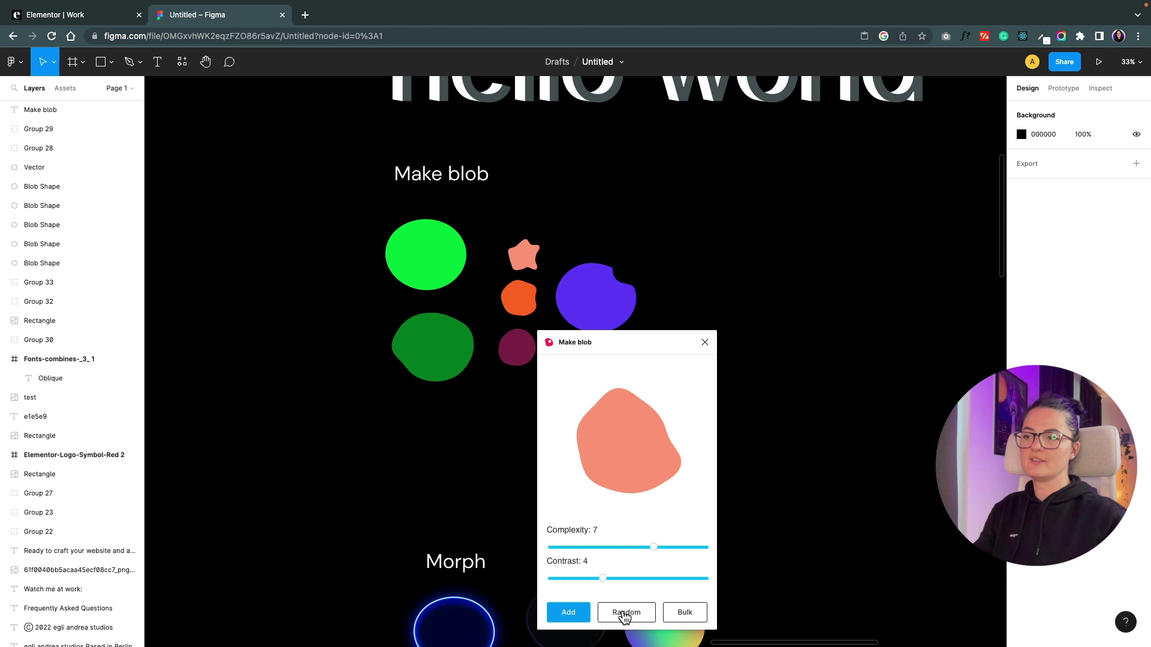
click(674, 613)
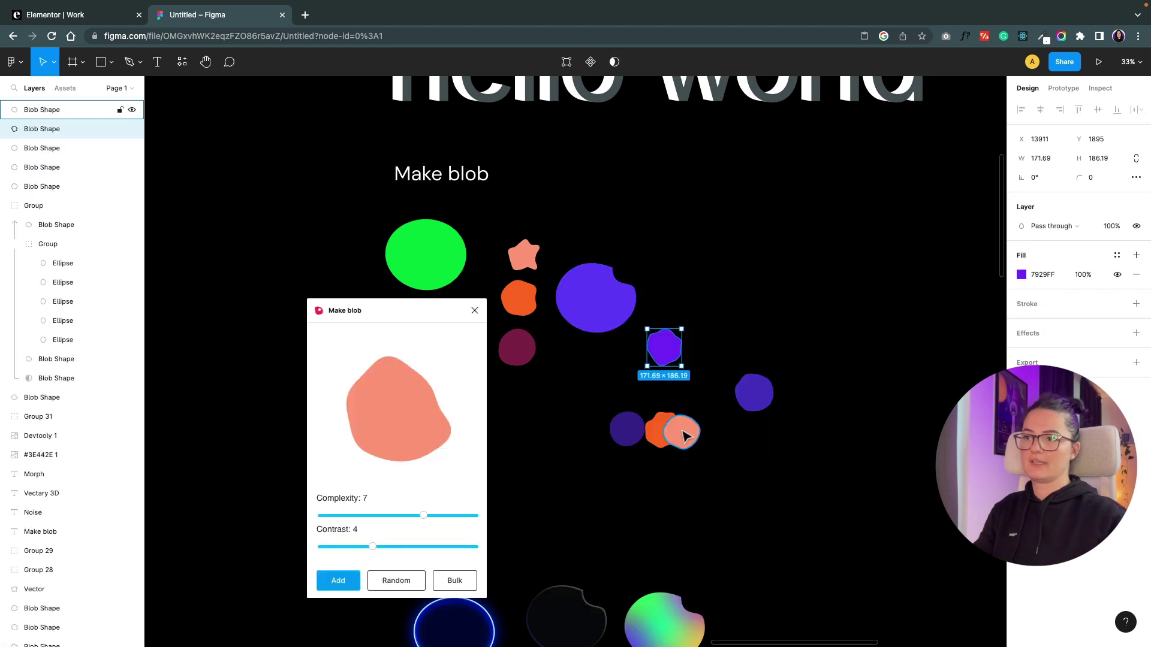
Nudge the new orange blob upward and give it an inside stroke in FFF2F2
drag(682, 437, 683, 414)
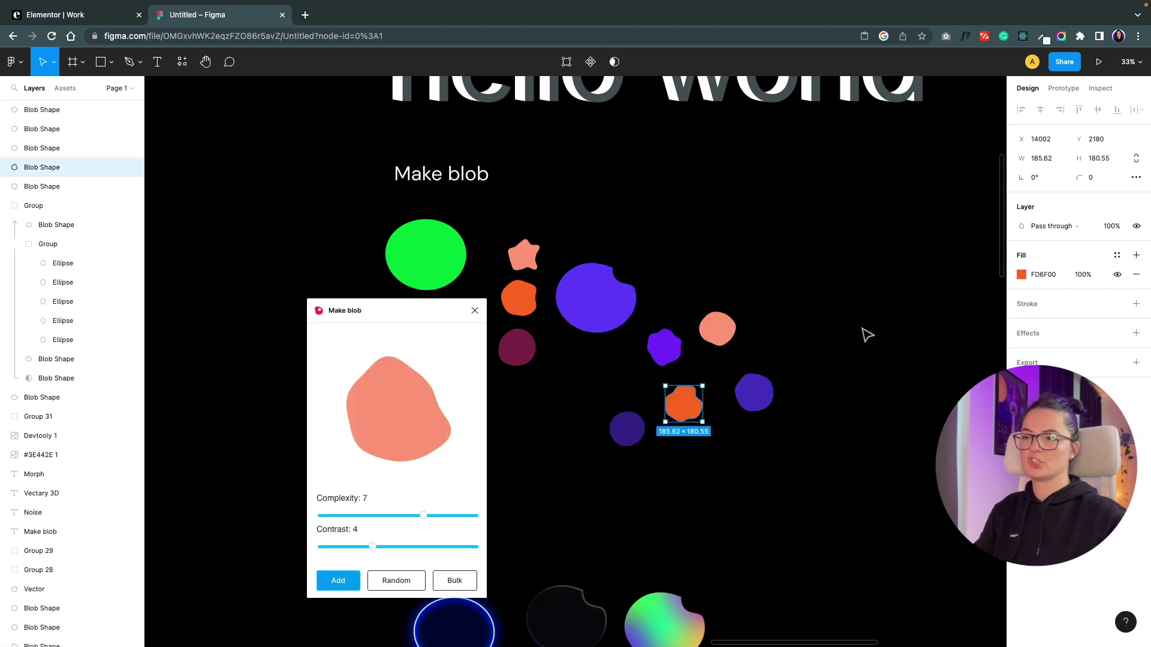
click(1028, 304)
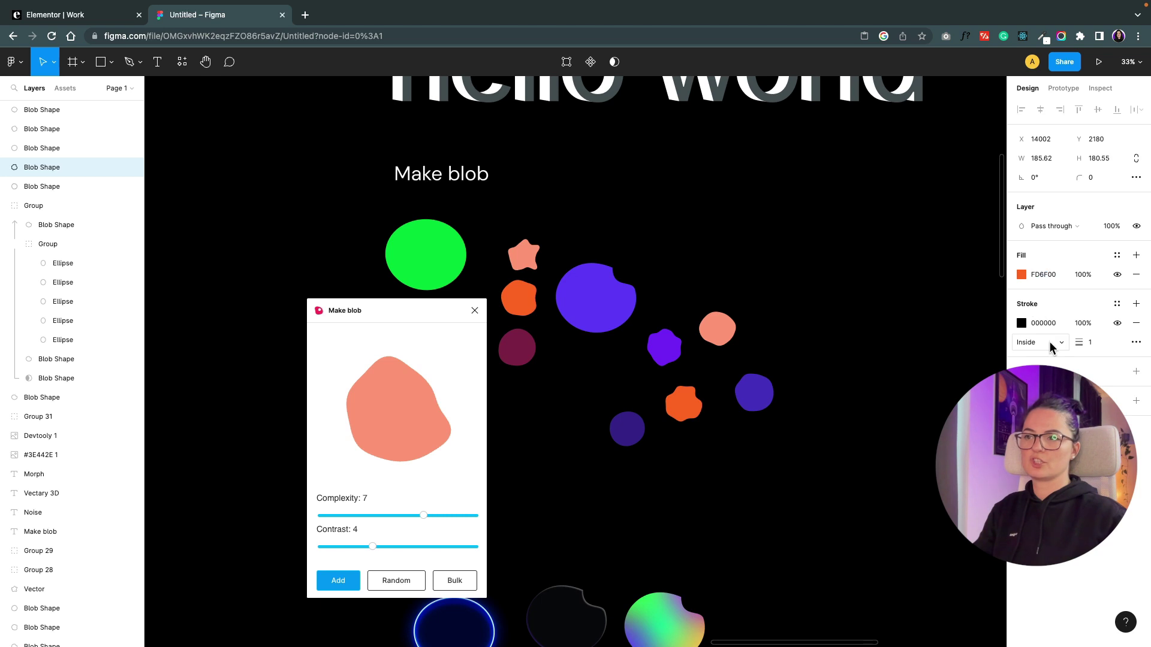
click(1021, 323)
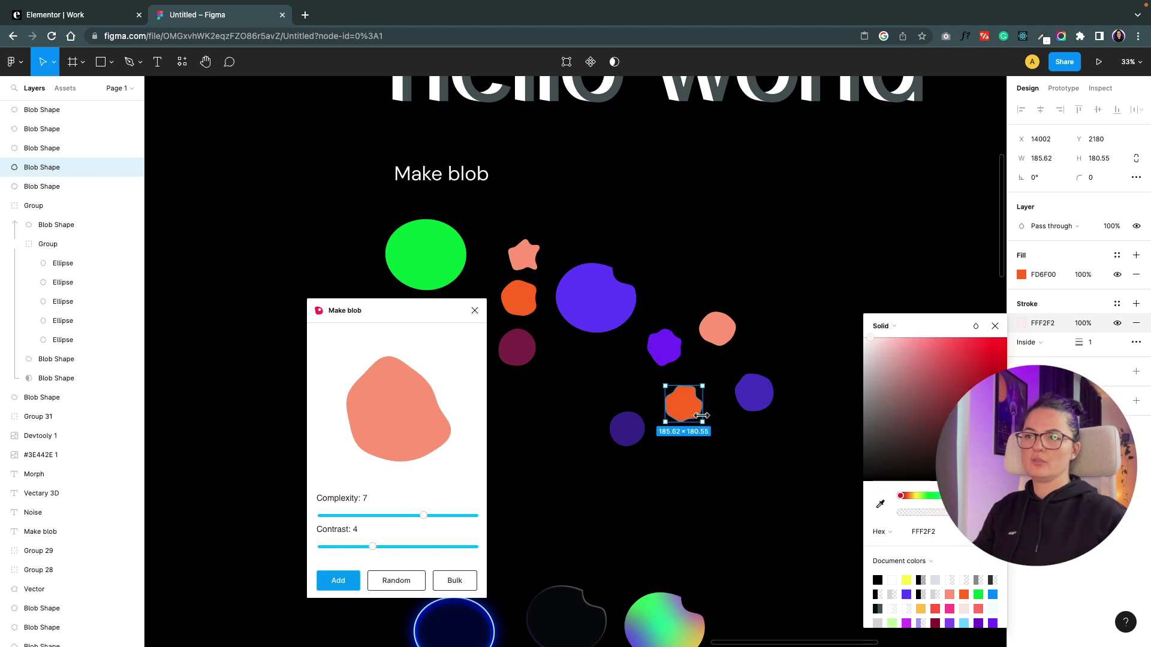
Enlarge the new orange blob to about 823 × 745 and apply a shadow effect to it
mouse_move(702, 422)
mouse_down()
mouse_move(835, 501)
mouse_move(829, 534)
mouse_up()
click(819, 580)
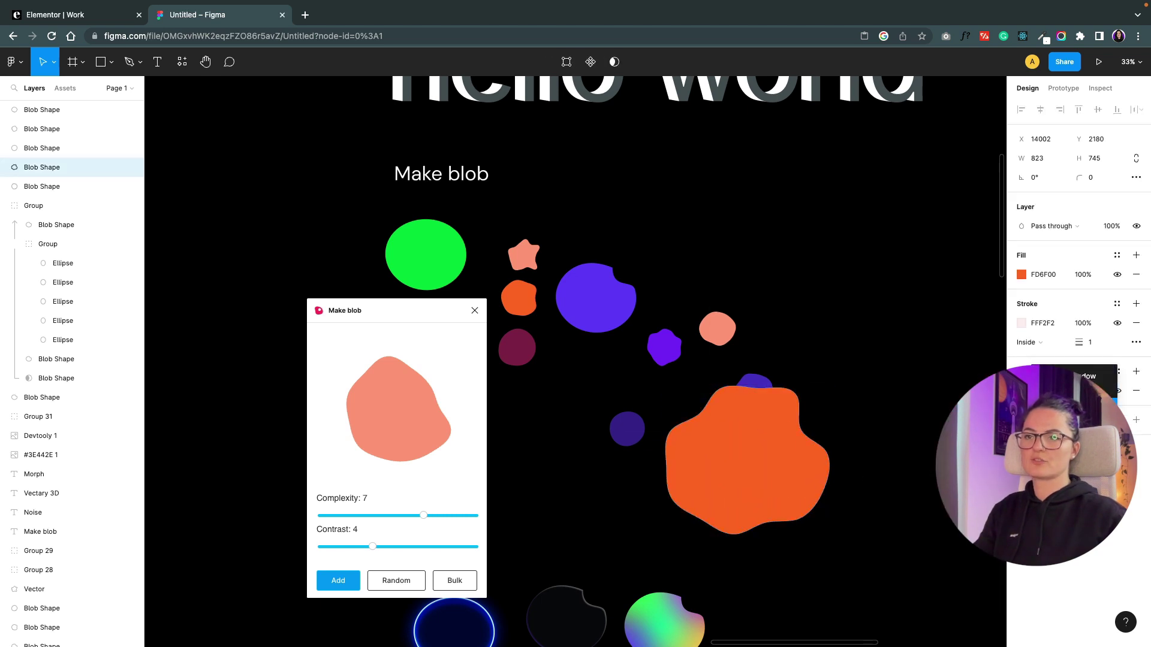
click(1073, 405)
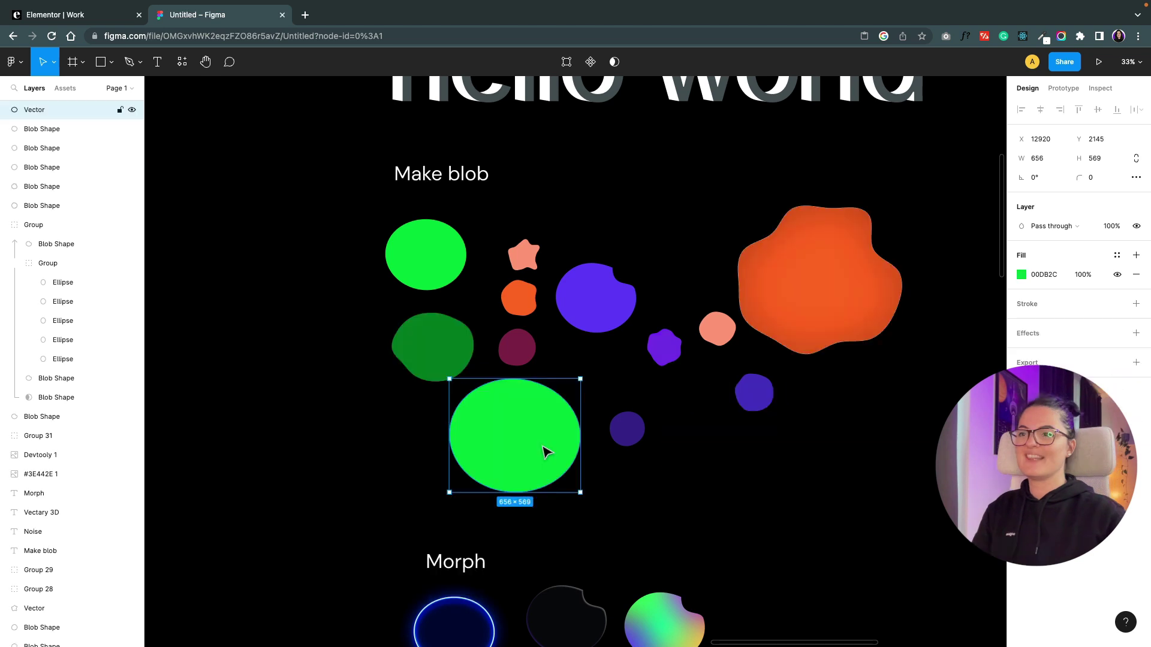
Move the dark and multicolour gradient blobs in the Morph section slightly down to line up with the neon ellipse
scroll(849, 511, down, 3)
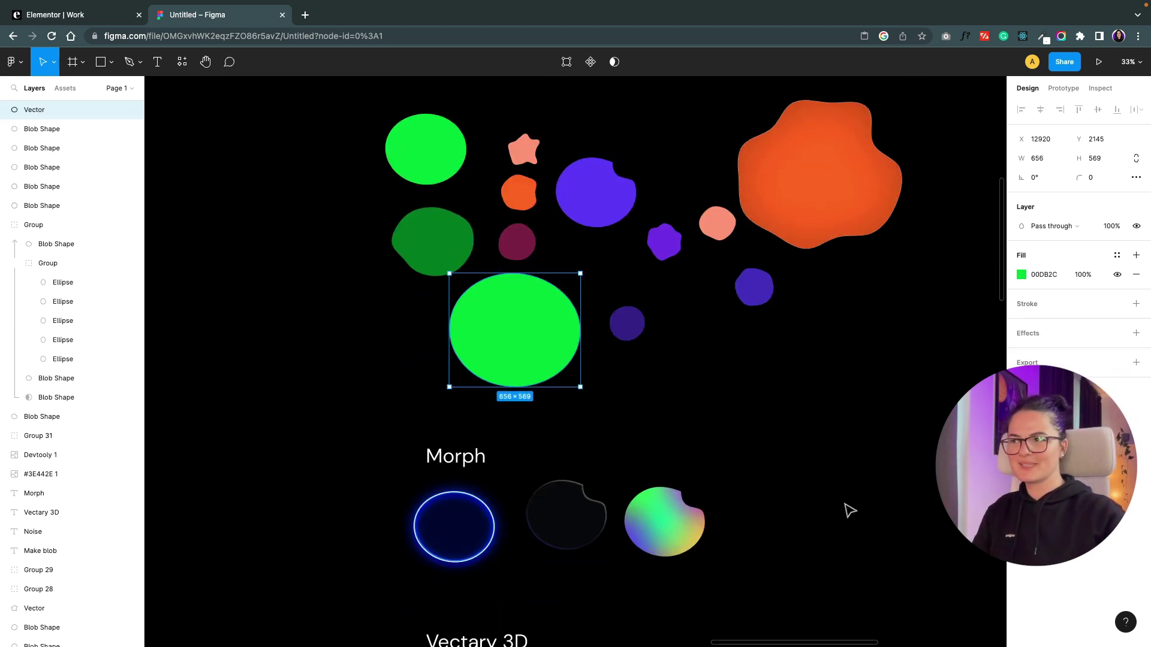
scroll(849, 511, down, 1)
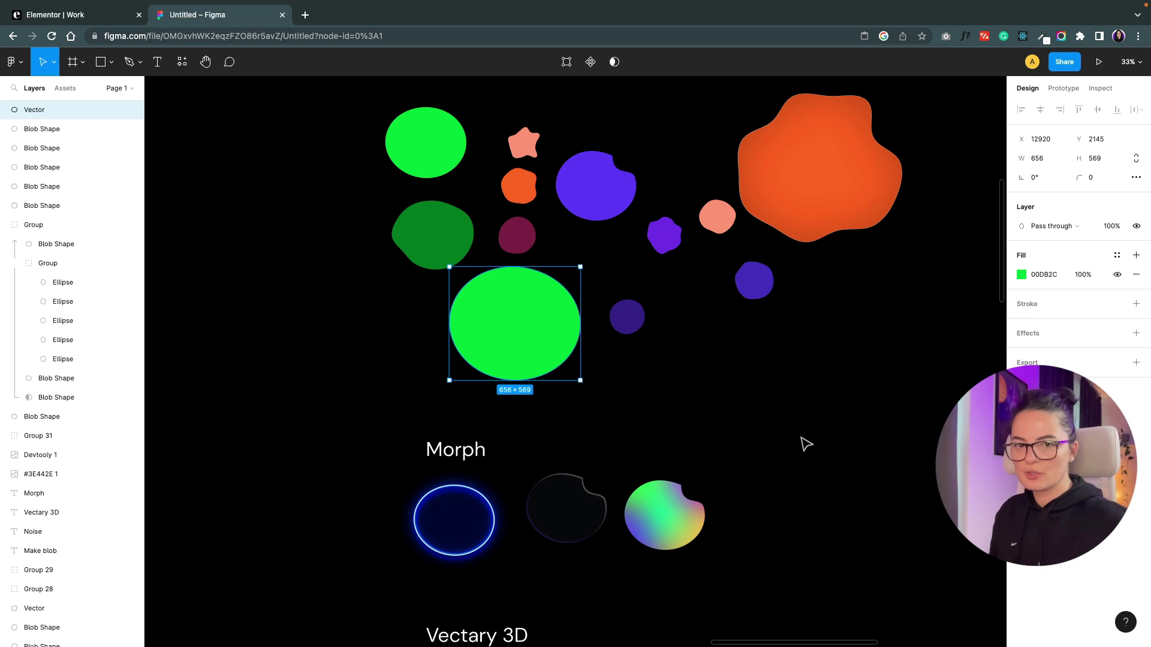
click(780, 466)
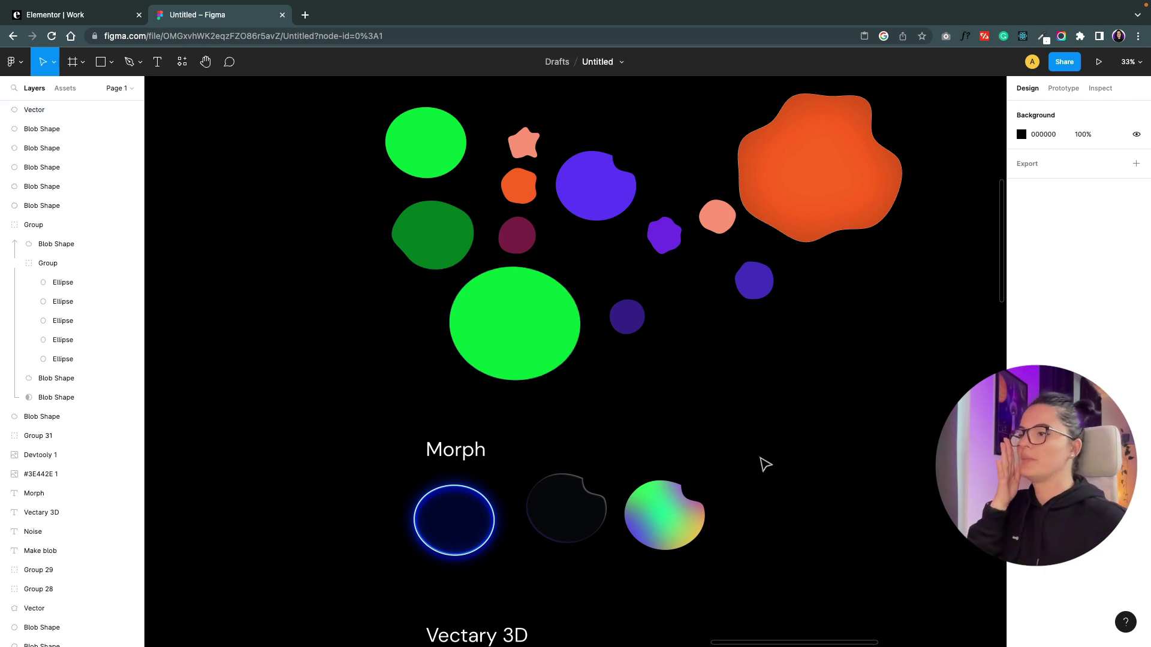
drag(567, 520, 560, 534)
drag(642, 526, 654, 541)
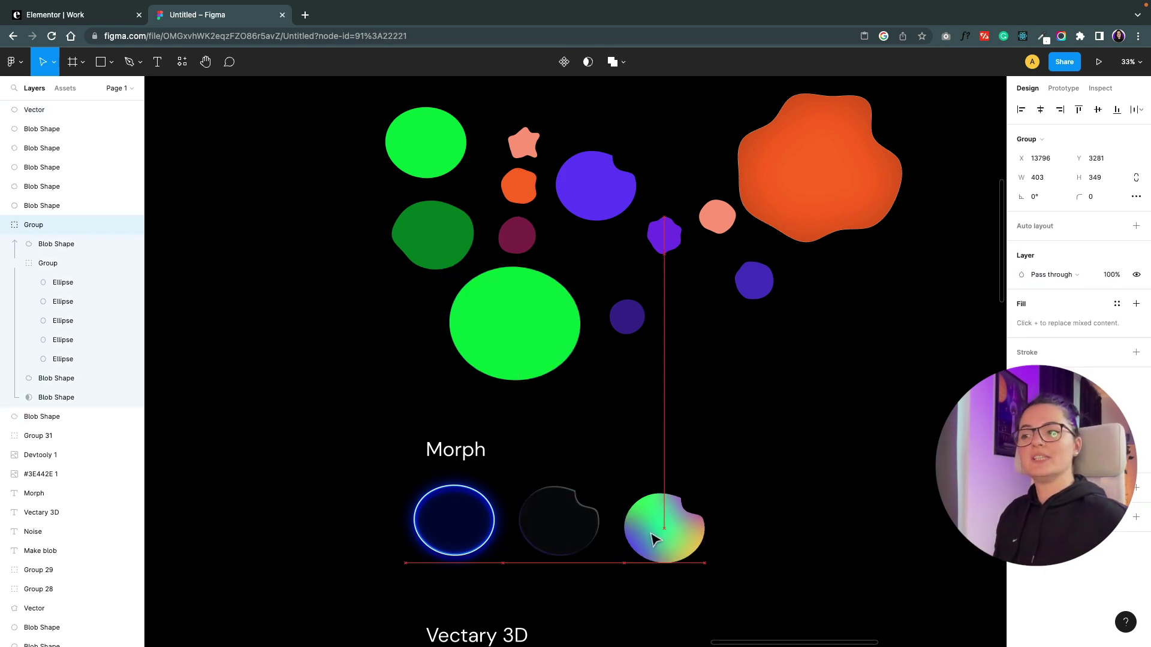
click(771, 470)
Launch the Morph plugin and move the large green ellipse into the empty area right of the Morph heading
scroll(771, 470, down, 3)
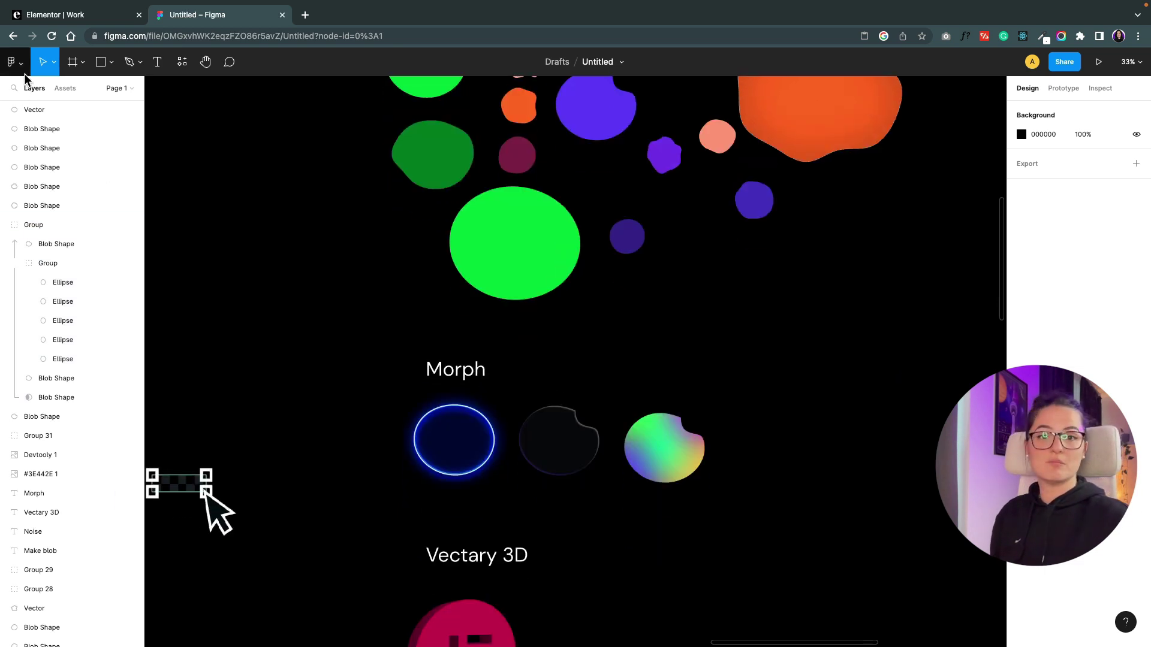
click(11, 61)
click(294, 403)
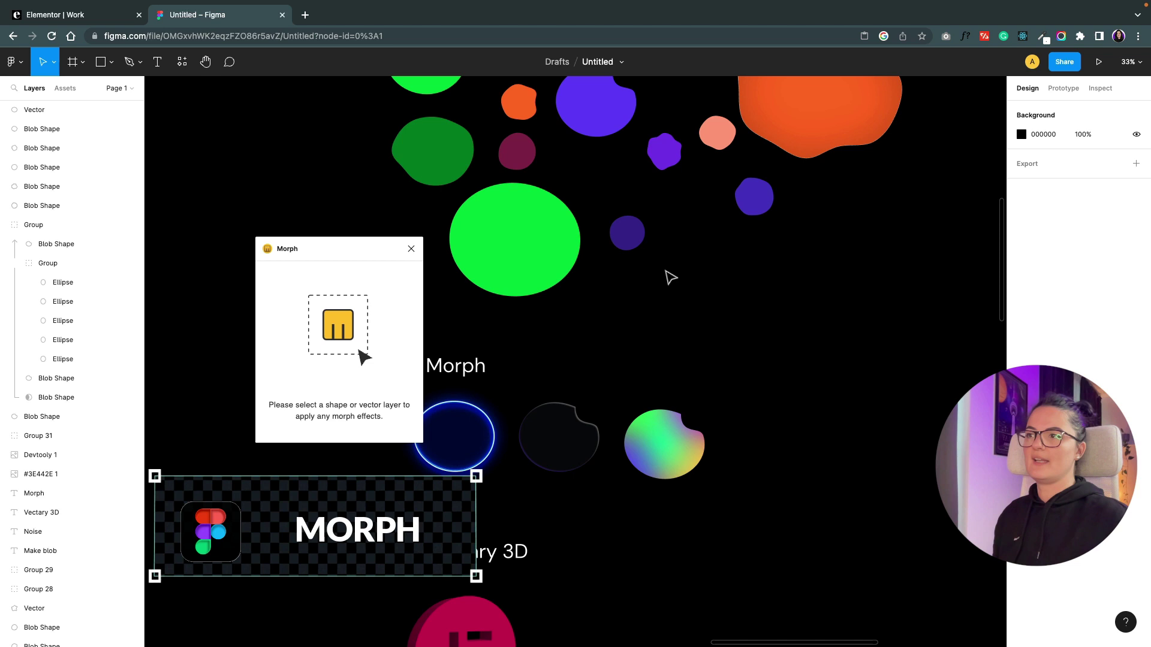
drag(568, 264, 825, 355)
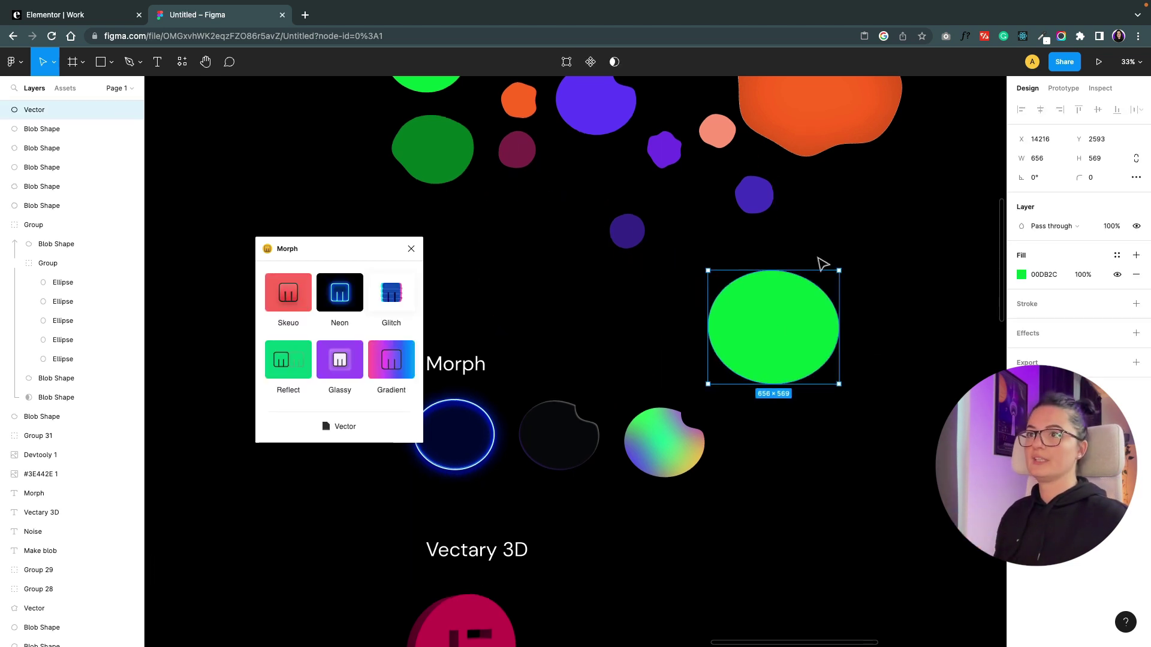
Create a Morph gradient version of the large orange blob, trying Analogous and settling on the Complimentary harmony
scroll(820, 240, up, 2)
click(817, 219)
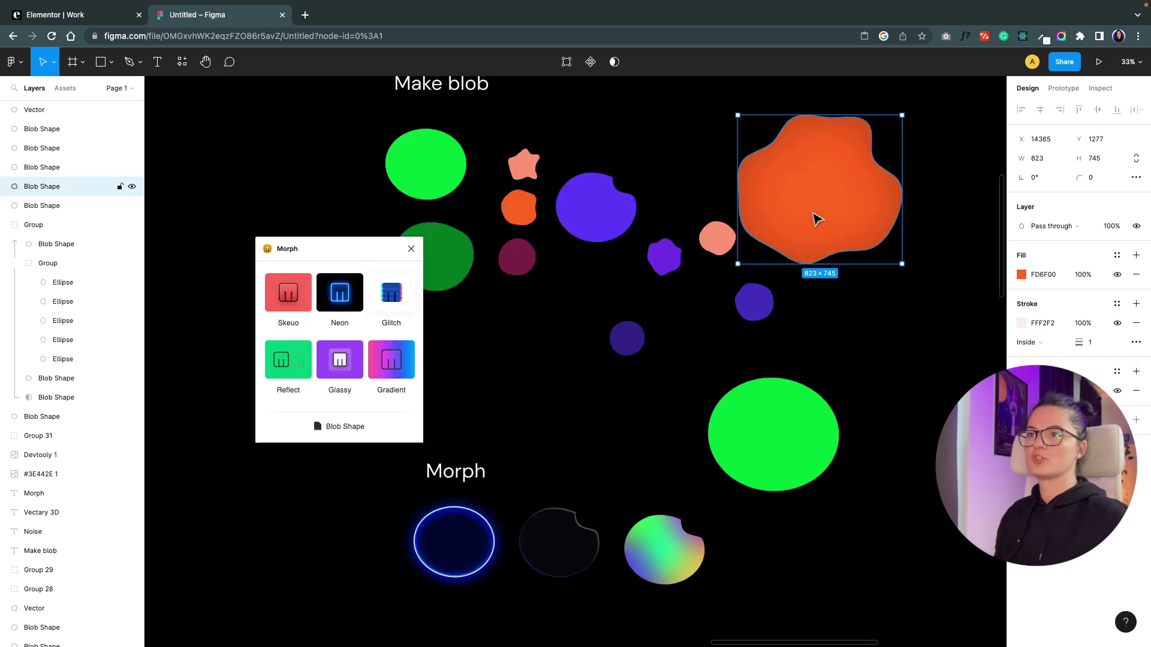
click(385, 367)
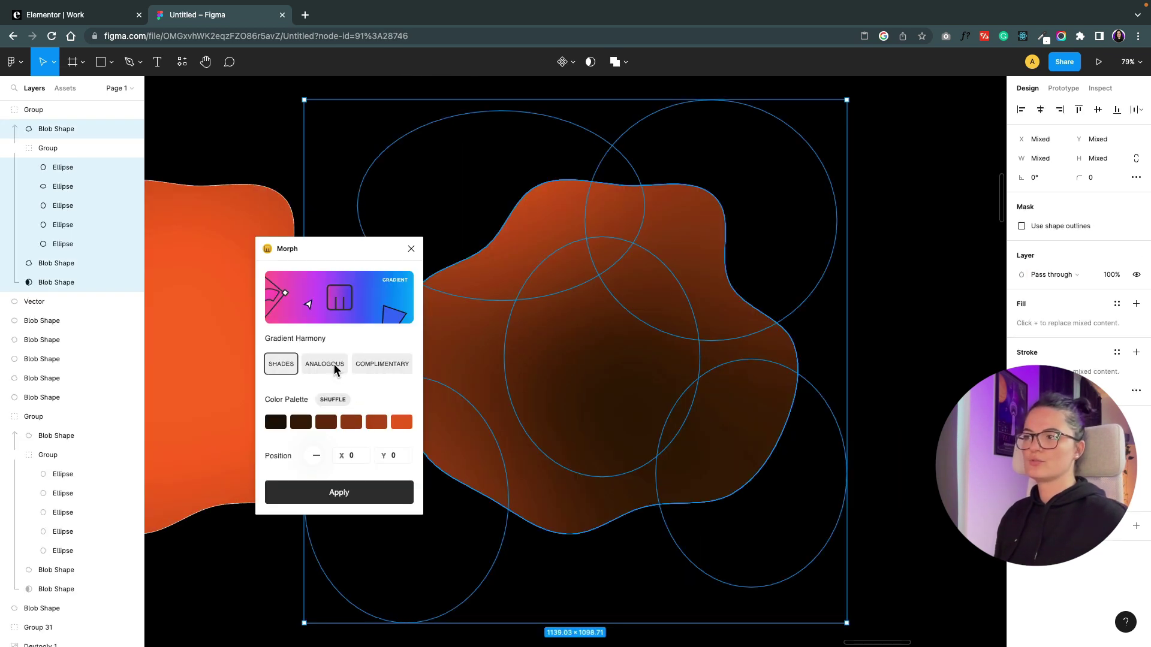
click(334, 365)
click(371, 364)
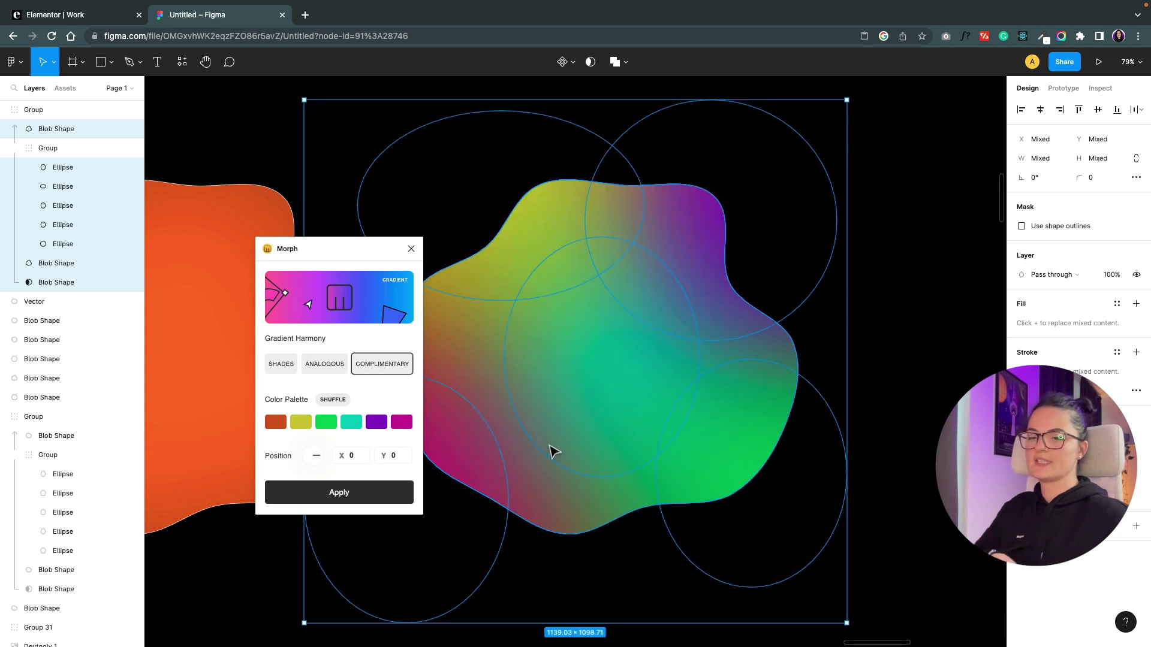
Shuffle the Complimentary palette of the gradient blob until green dominates with blue and red edges, and place it beside the orange blob
click(333, 400)
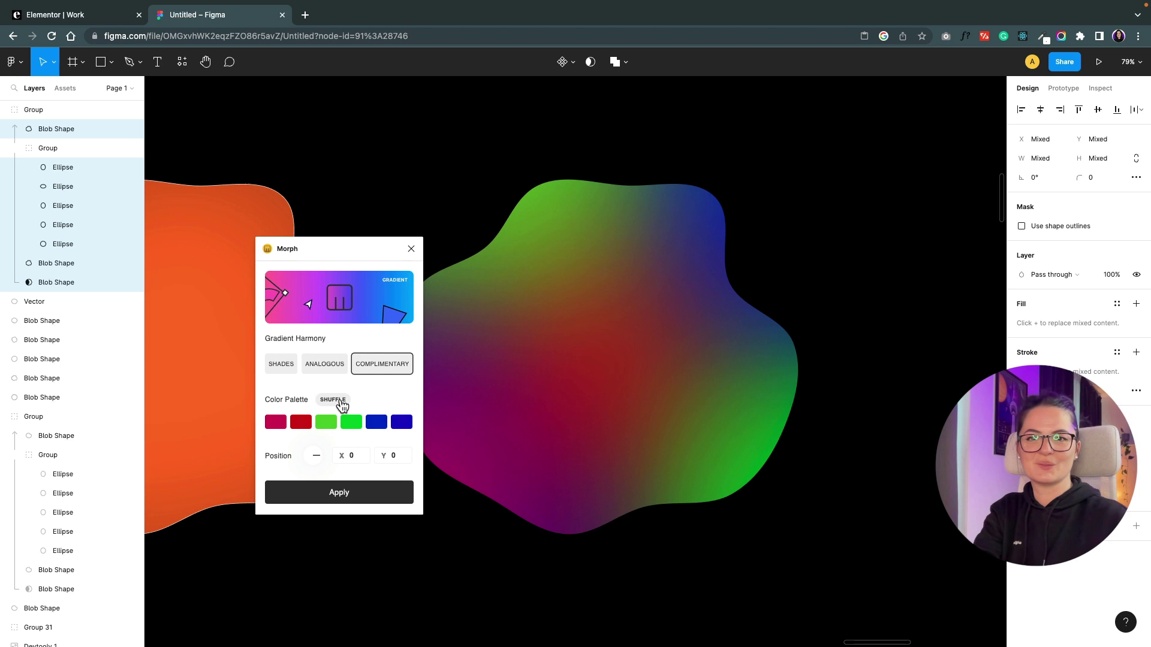
click(343, 405)
click(892, 493)
scroll(892, 493, down, 5)
drag(781, 442, 822, 453)
scroll(822, 453, down, 3)
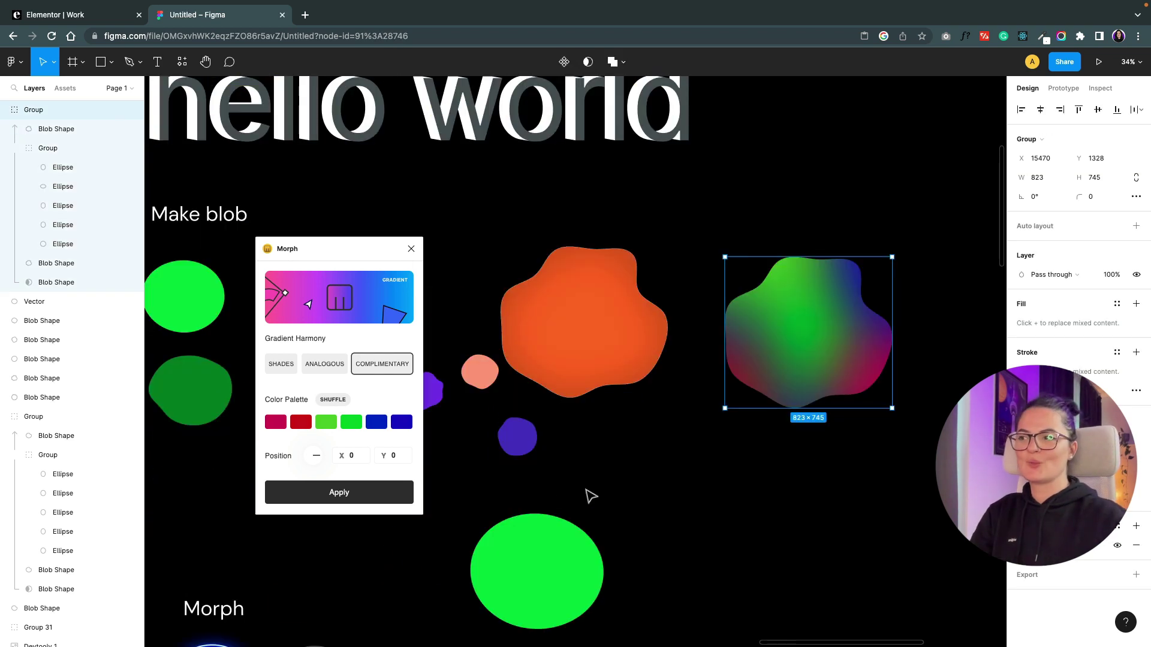
Move the large green ellipse below the orange blob, create a red Morph Neon version of it, and raise the neon intensity
drag(527, 570, 603, 507)
key(Escape)
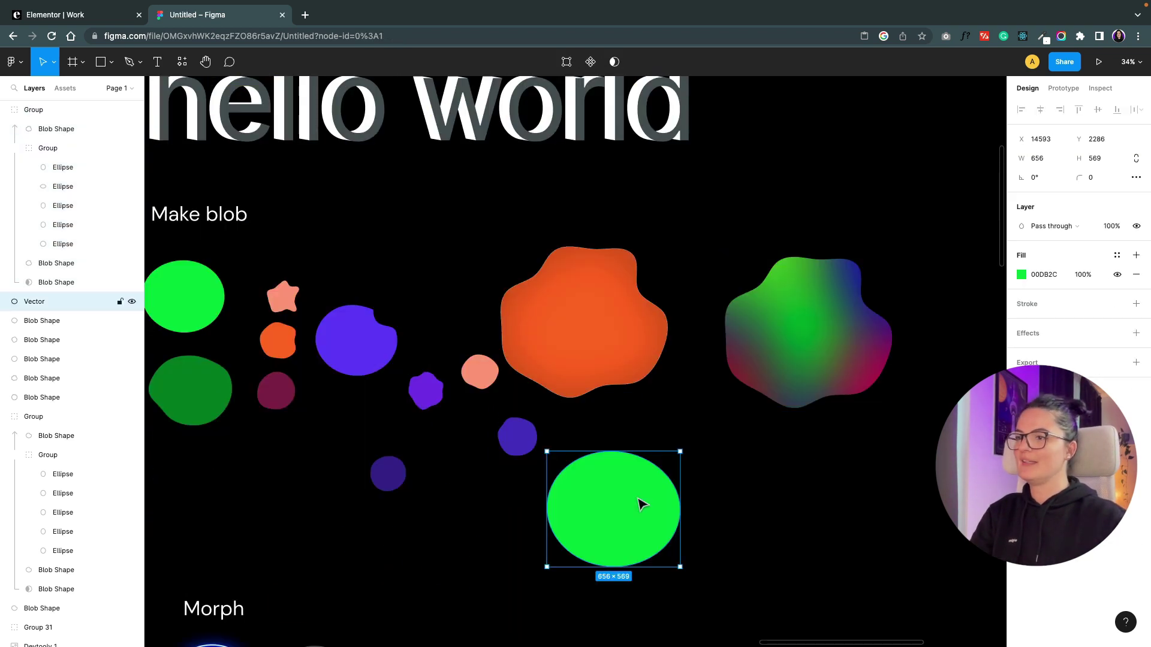
right_click(640, 503)
mouse_move(689, 538)
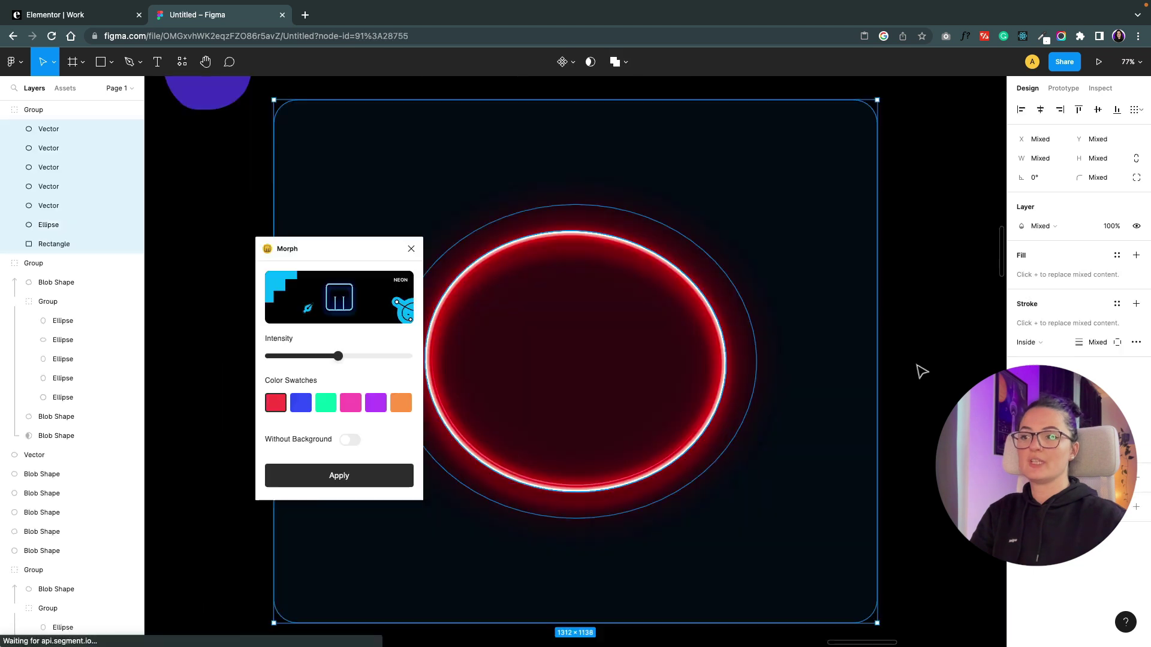
drag(336, 356, 368, 356)
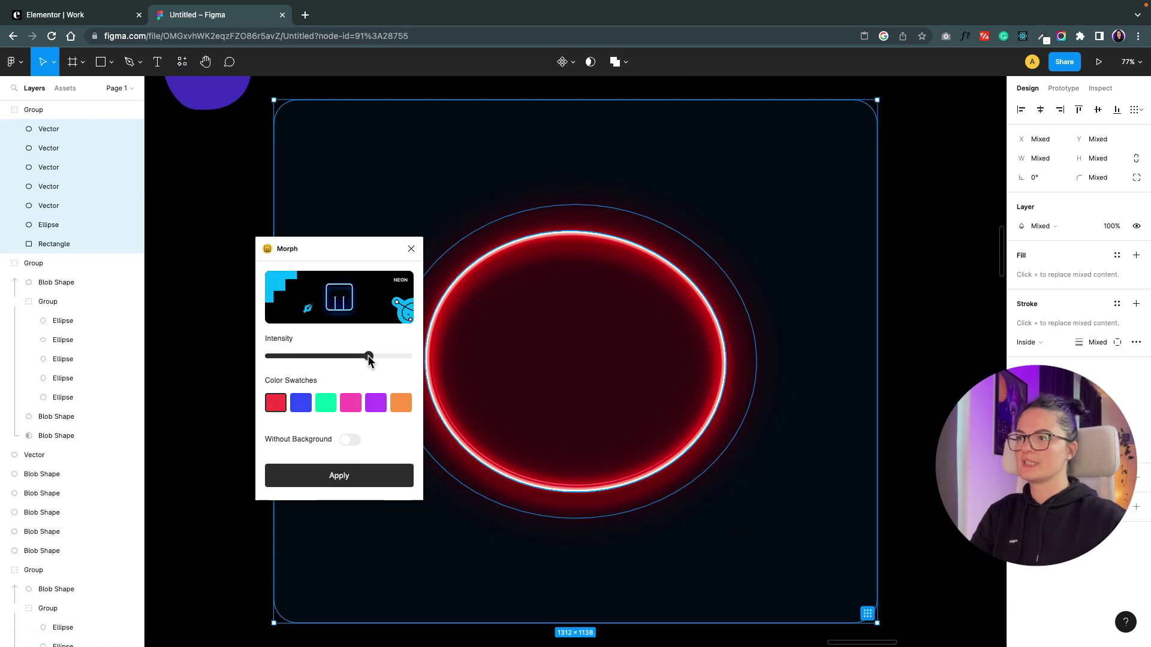
scroll(675, 531, down, 5)
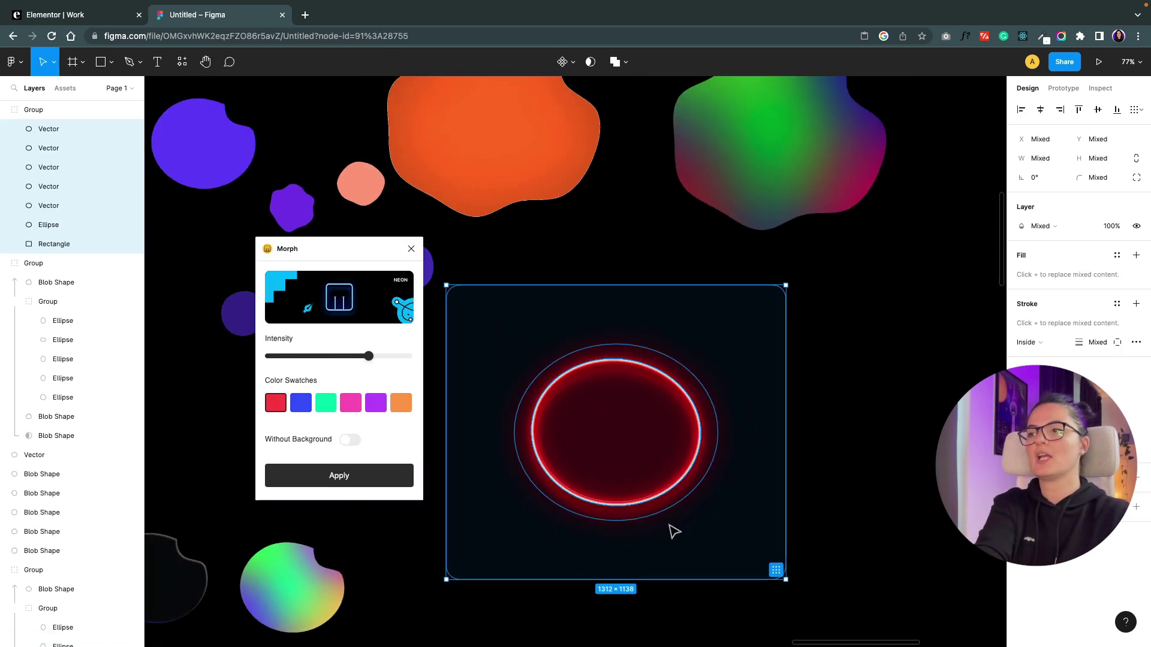
click(803, 528)
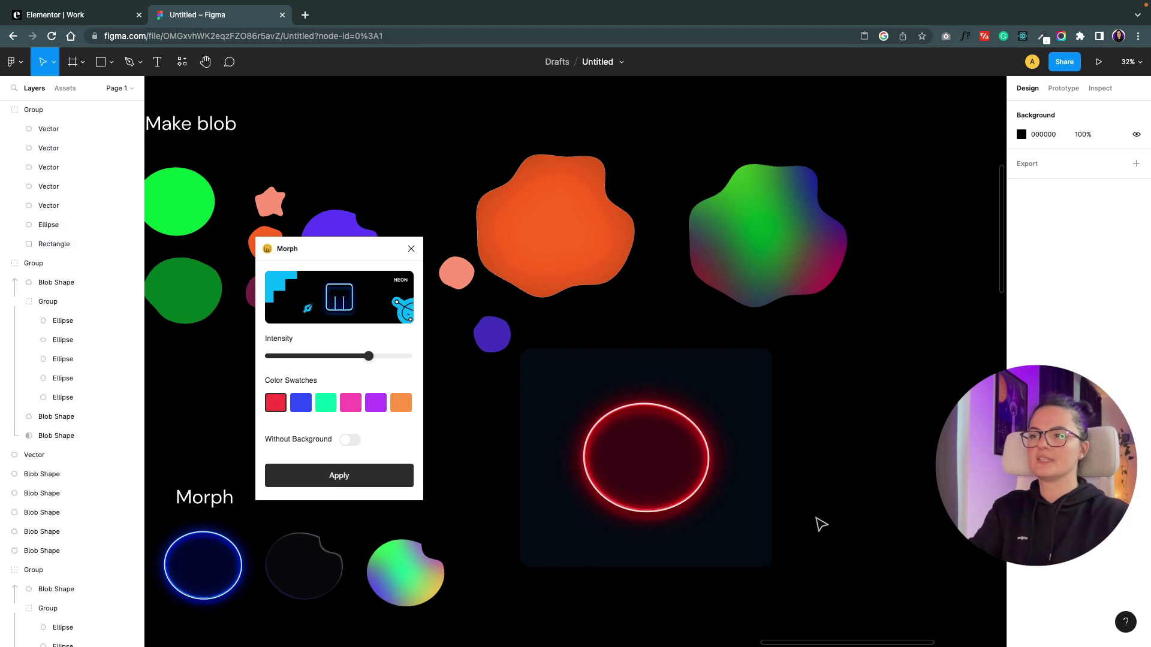
Try the neon ellipse without its background and position it so that it overlaps the green ellipse
click(674, 473)
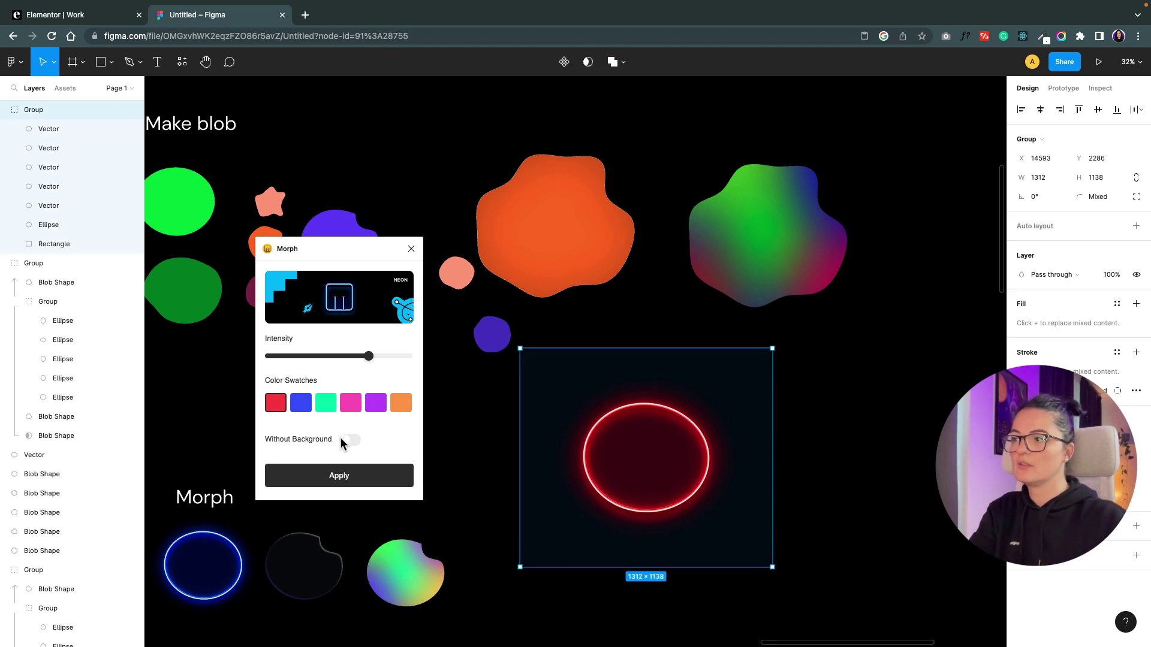
click(340, 437)
click(341, 438)
drag(586, 458, 585, 407)
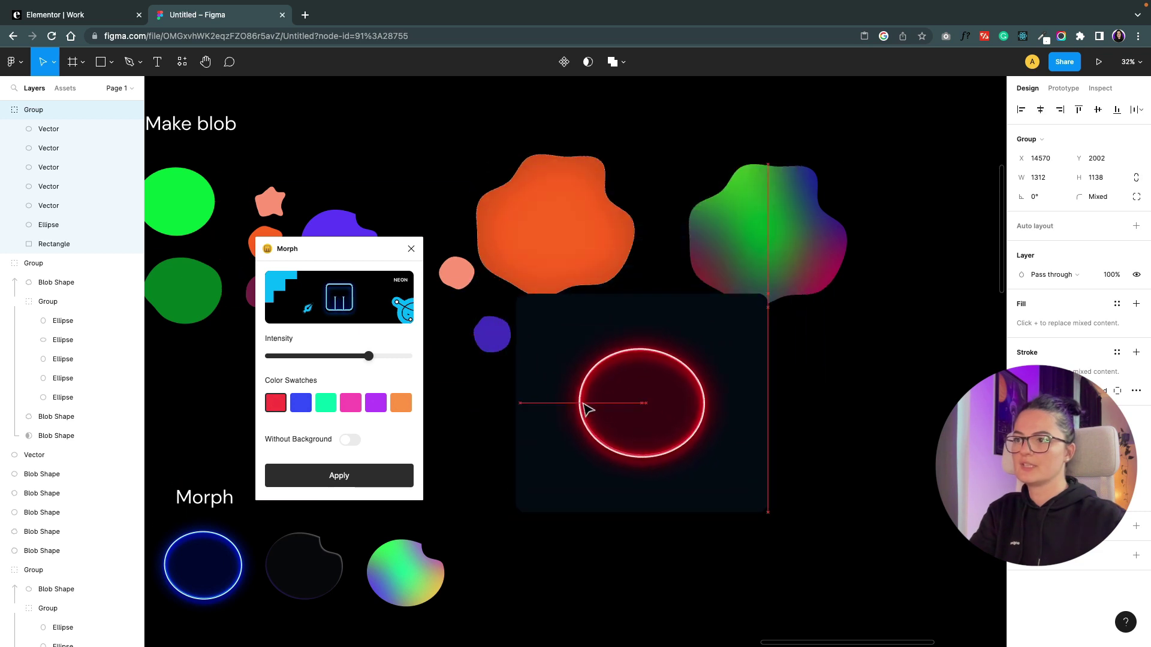
click(356, 442)
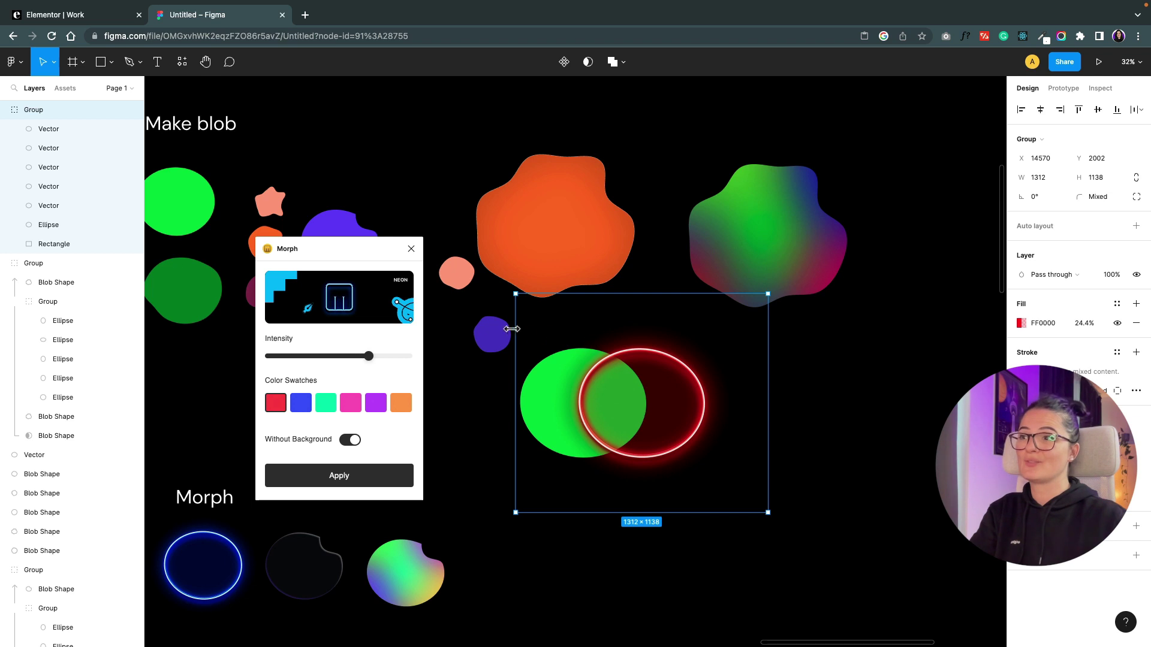
drag(855, 541, 764, 485)
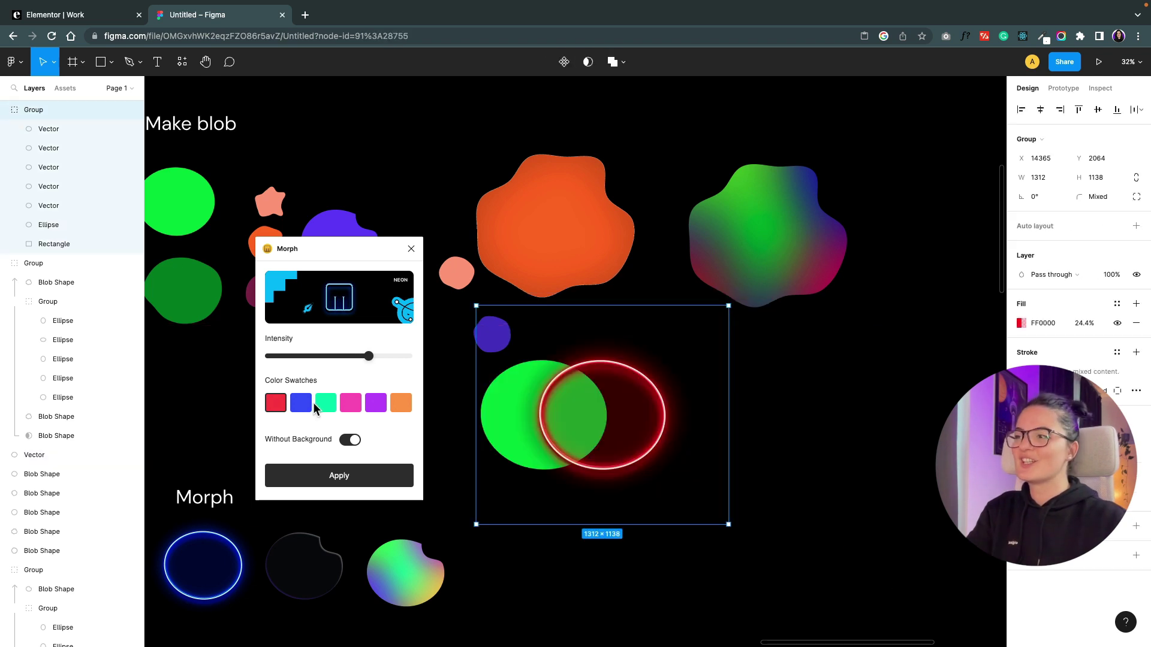
Try the blue, pink, purple, orange and red neon swatches, settle on teal, and increase the intensity further
click(305, 403)
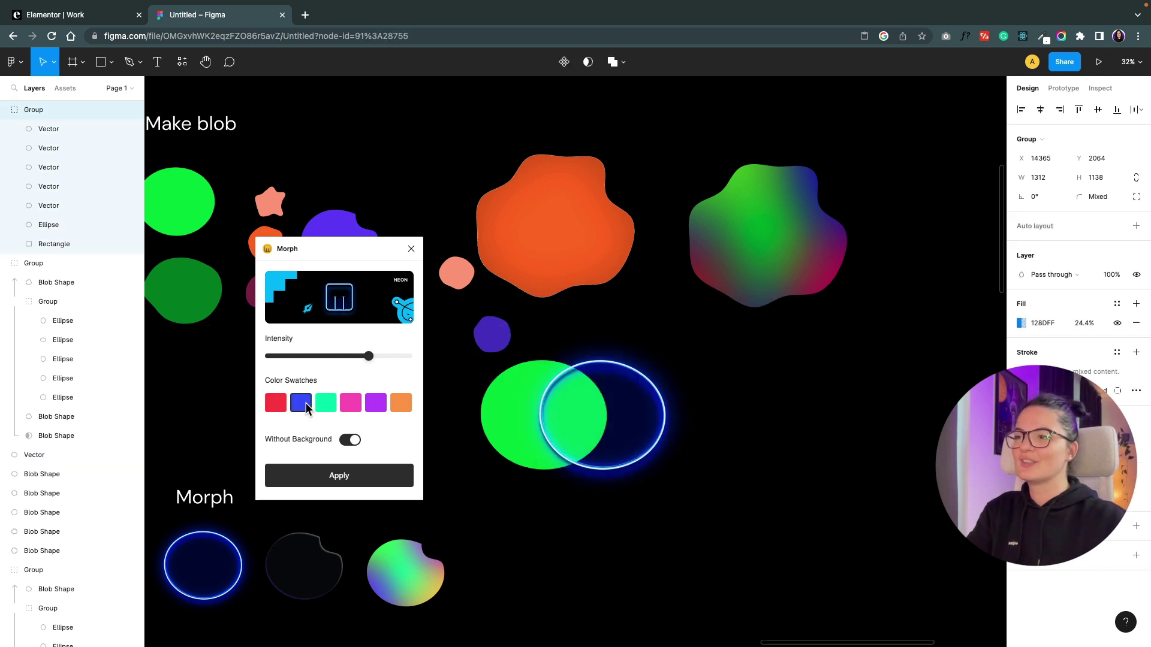
click(351, 403)
click(376, 404)
click(400, 404)
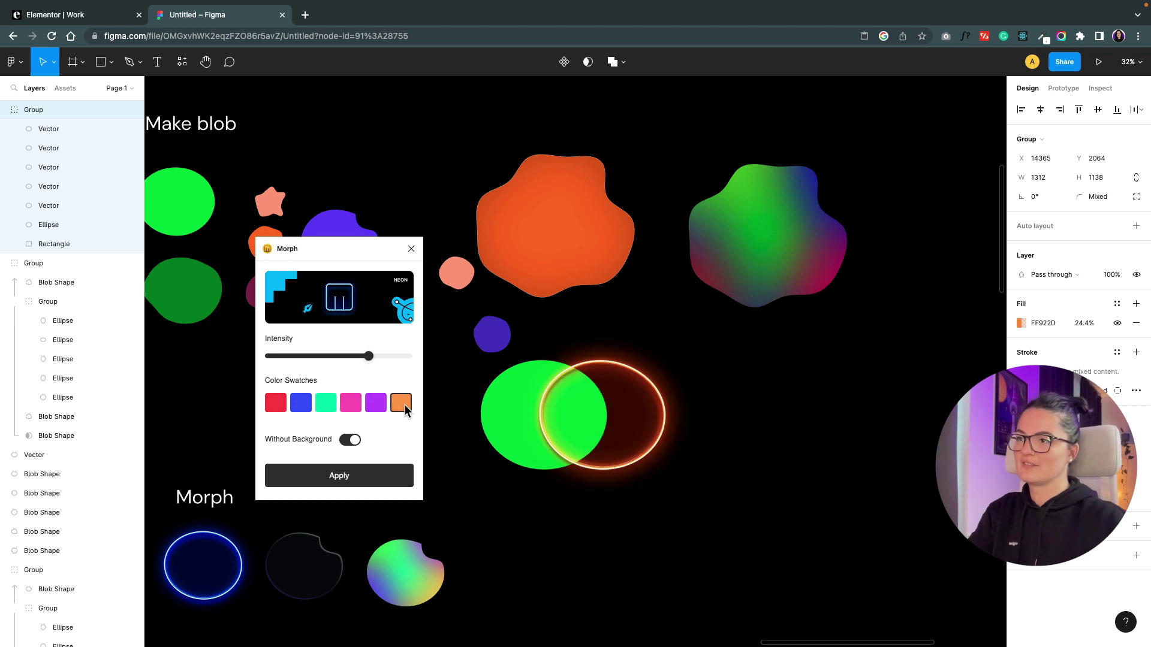
click(275, 406)
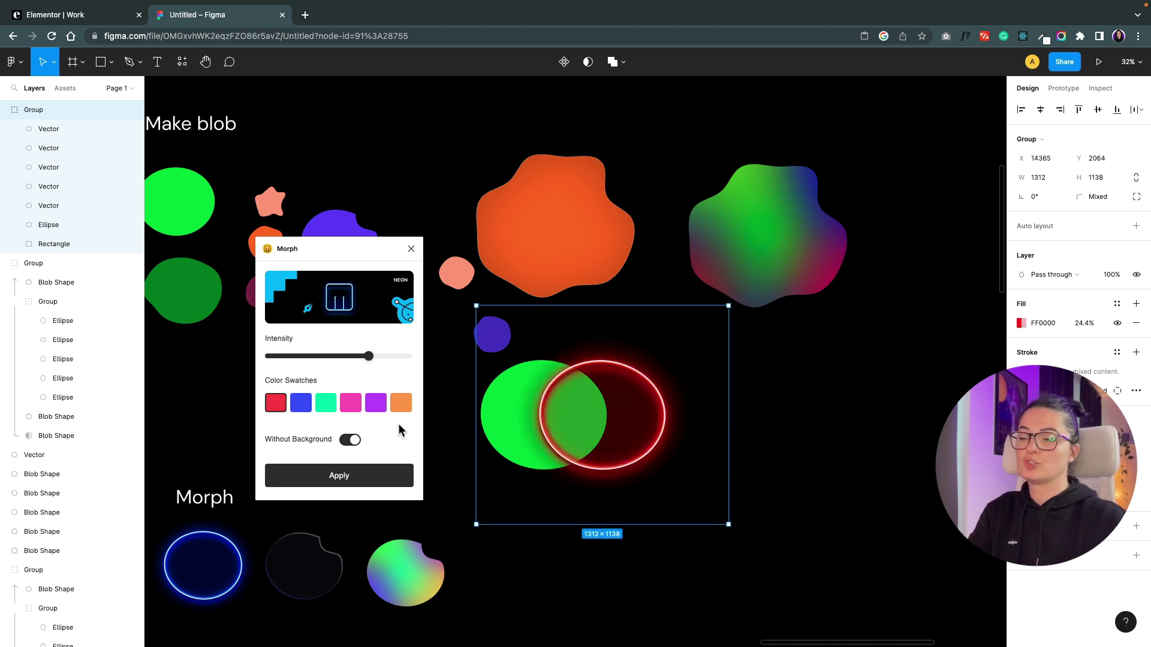
click(325, 403)
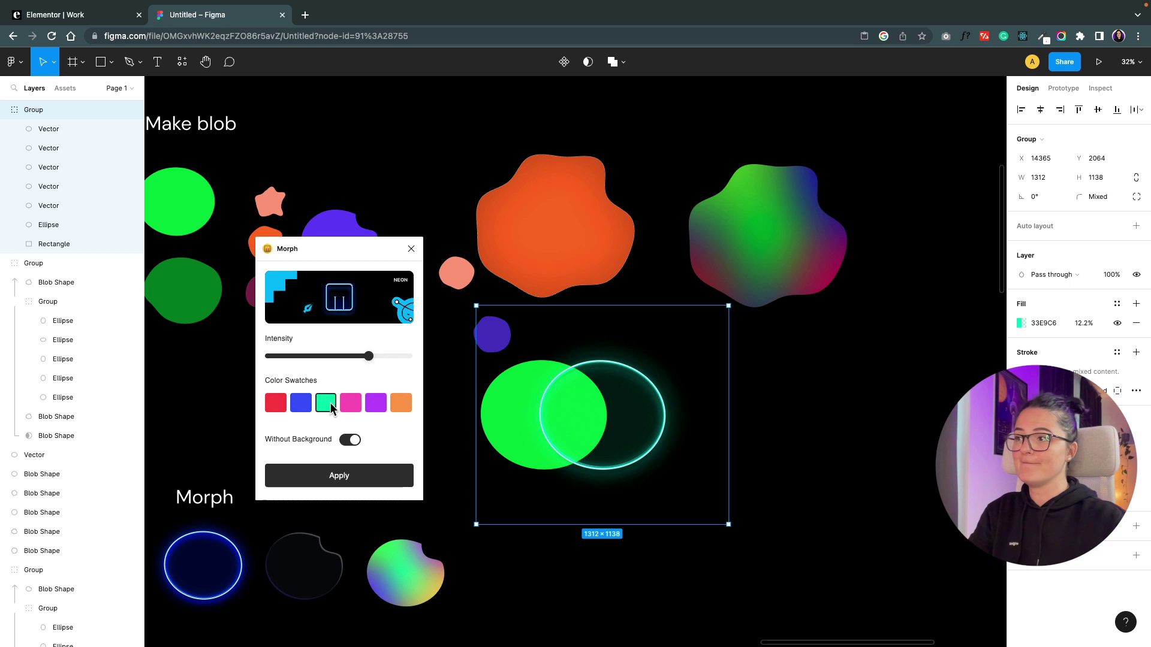
mouse_move(372, 359)
mouse_down()
mouse_move(270, 357)
mouse_move(425, 358)
mouse_move(214, 355)
mouse_move(390, 356)
mouse_up()
Restore the neon background, move the neon group to the right of the green ellipse, and shrink it
click(347, 439)
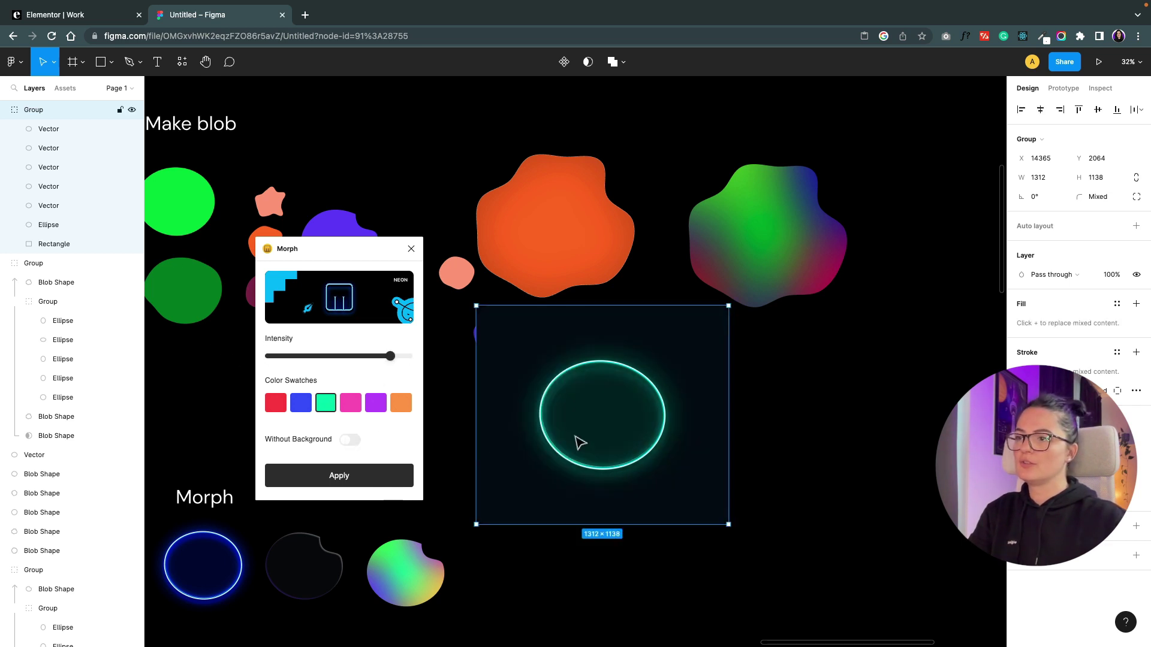
drag(579, 440, 747, 458)
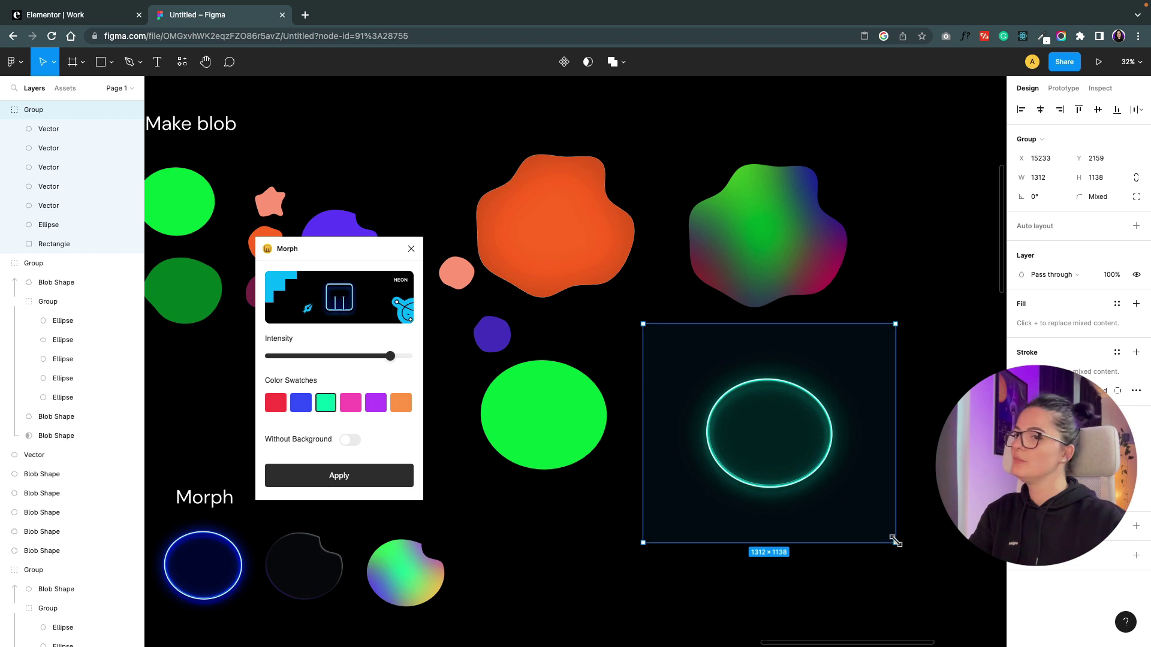
drag(895, 542, 828, 492)
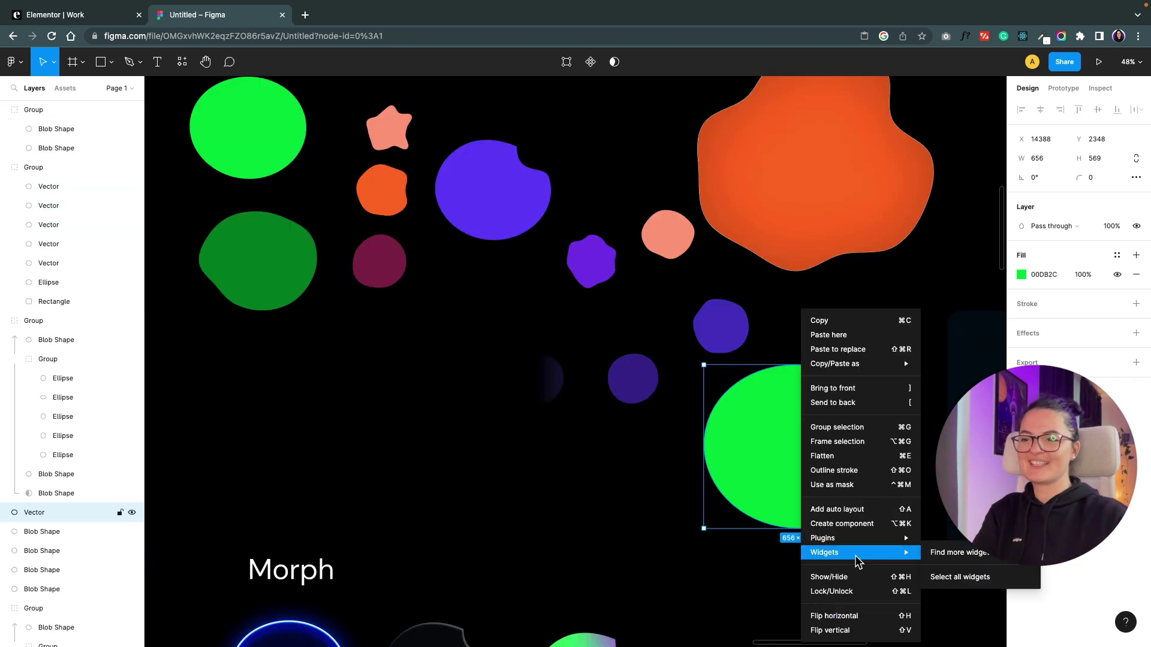
Create a Morph Glassy version of the green ellipse and move the glassy ellipse onto the large orange blob
mouse_move(855, 539)
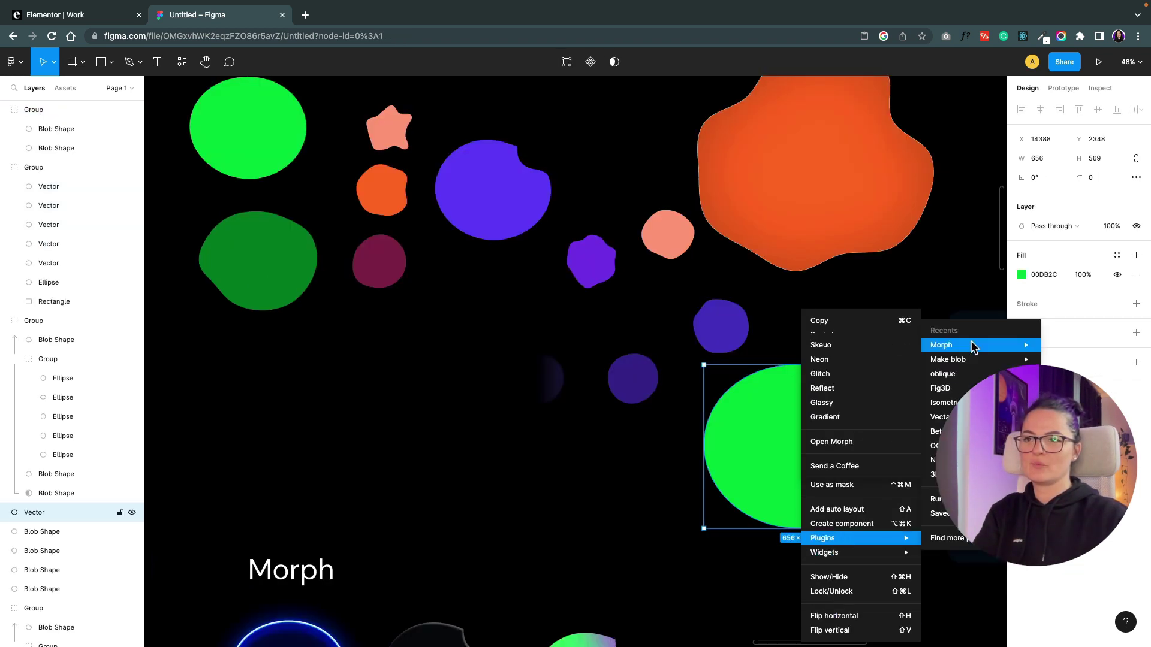
mouse_move(959, 345)
click(842, 404)
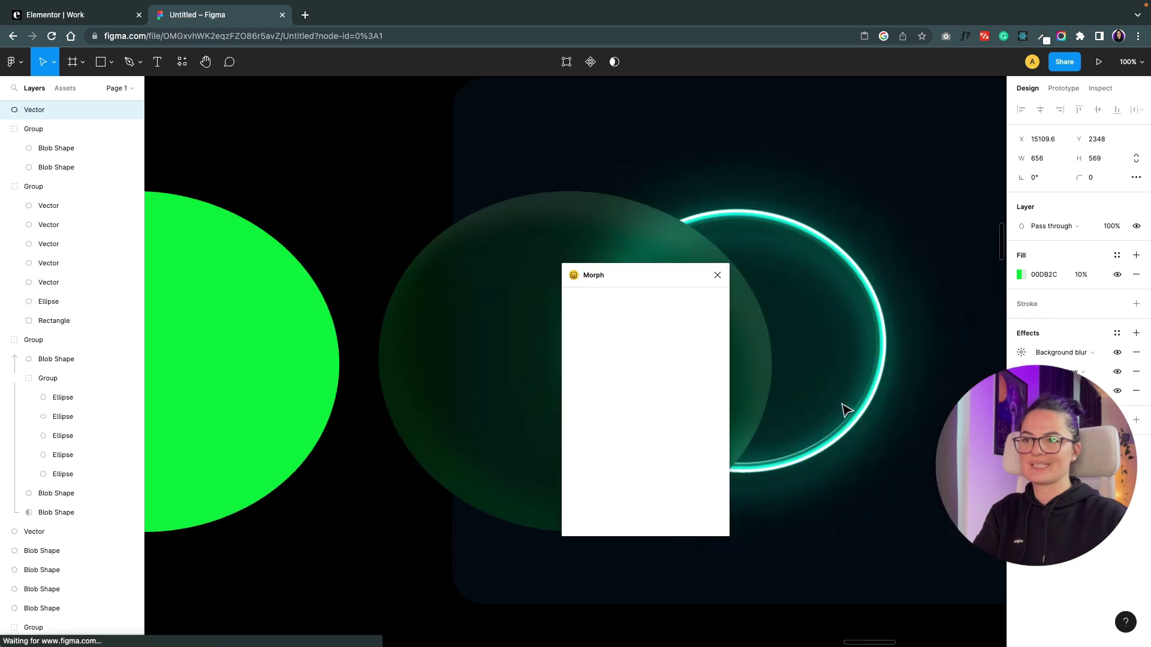
drag(620, 275, 857, 321)
key(shift+1)
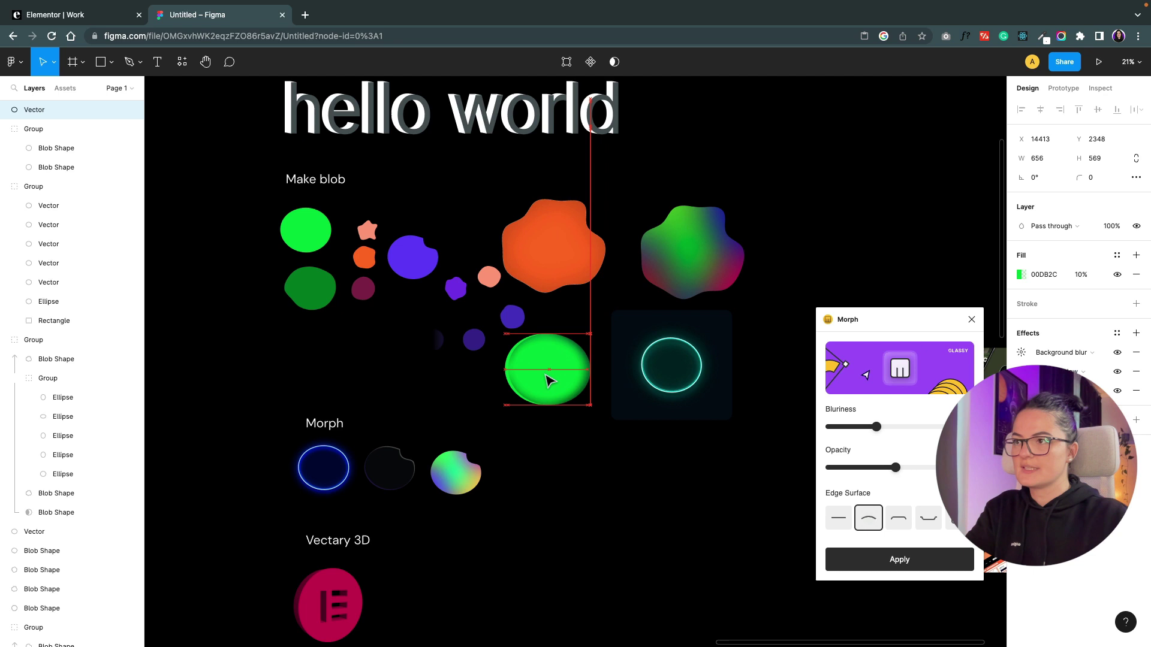
drag(548, 375, 558, 258)
Try different bluriness levels on the glassy ellipse over the orange blob and move it onto the purple blobs
drag(878, 429, 929, 427)
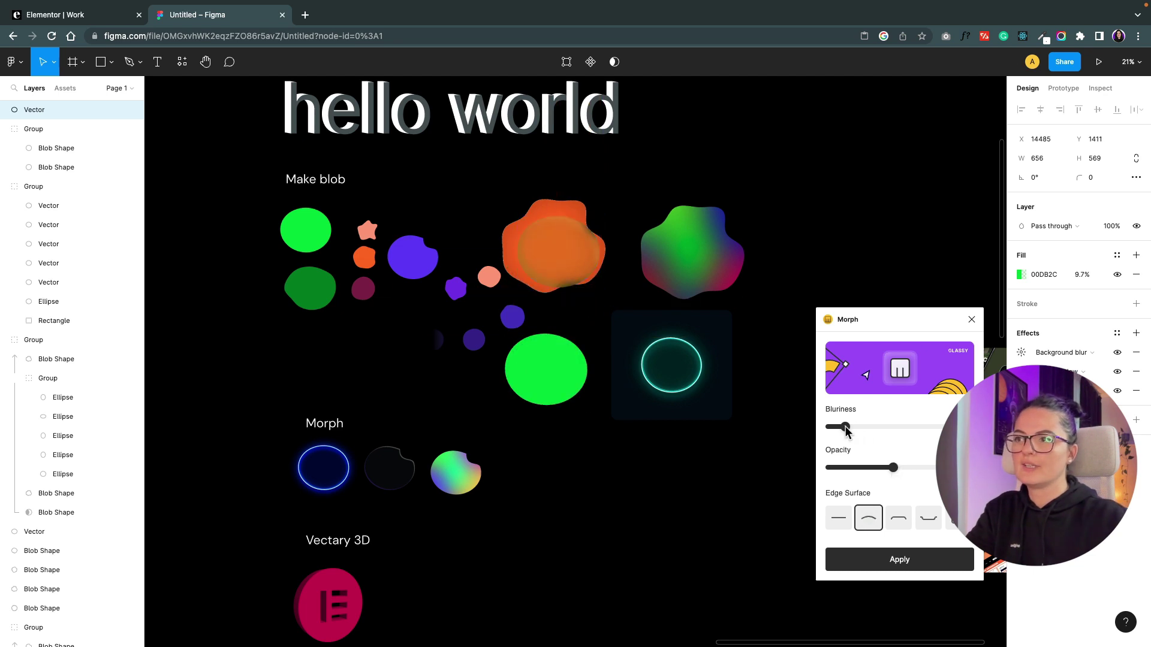
scroll(640, 412, up, 5)
scroll(705, 448, up, 3)
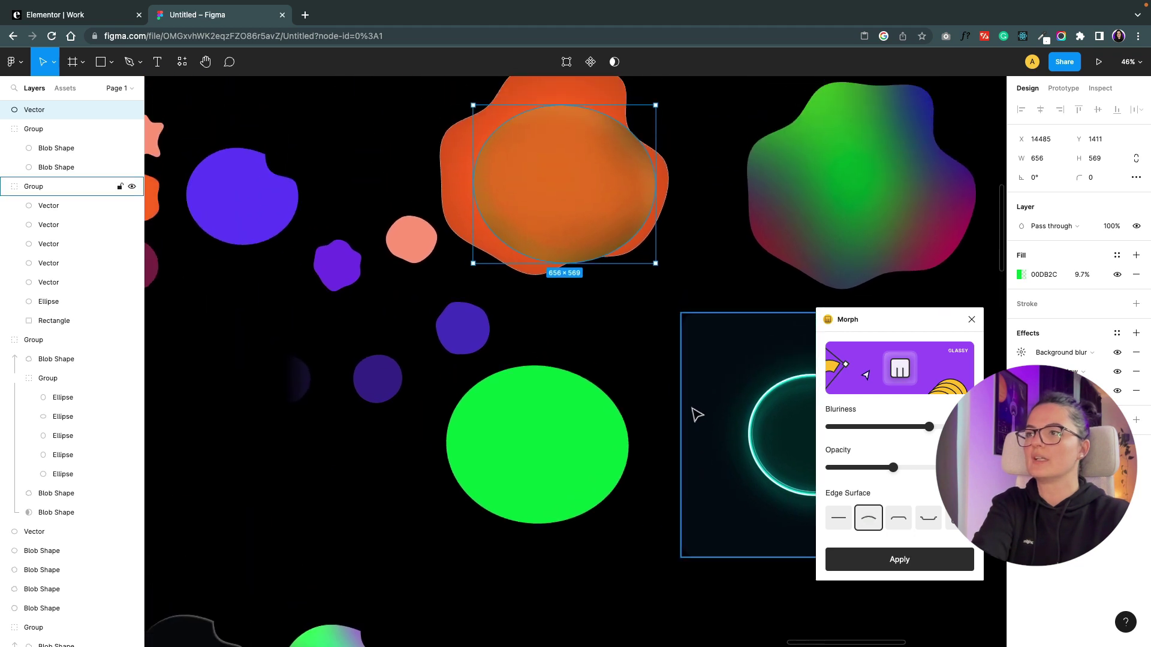
drag(594, 253, 615, 324)
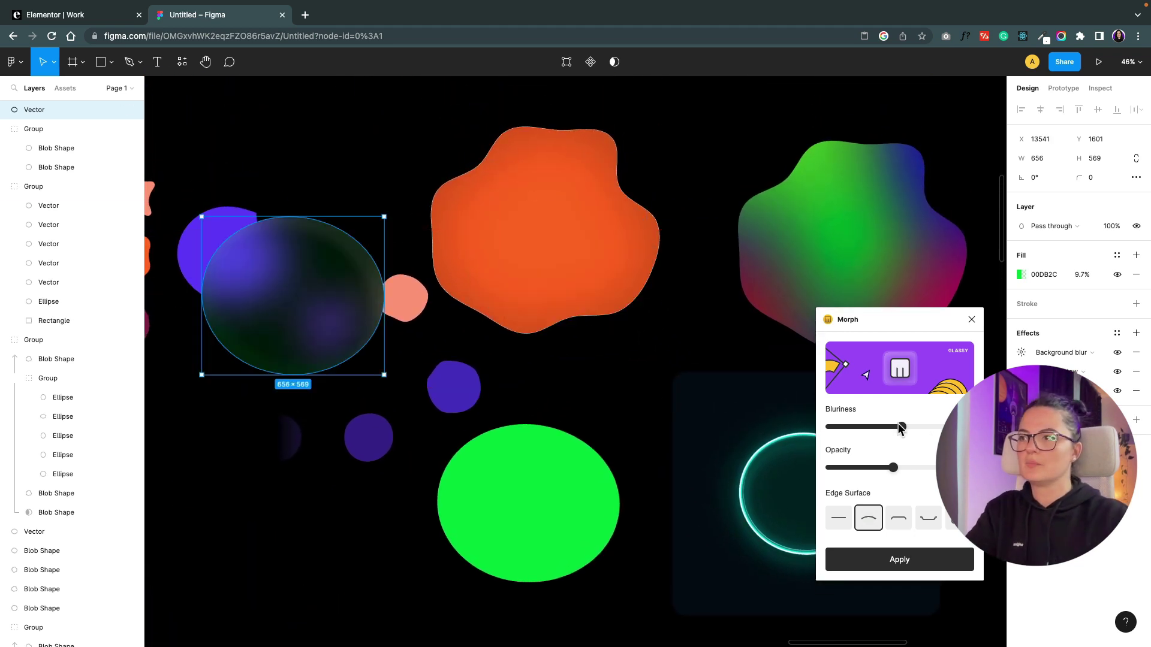
Reduce the glassy ellipse's bluriness to the minimum and its fill opacity to 4.8%, and overlap it with the orange blob
drag(897, 423, 838, 423)
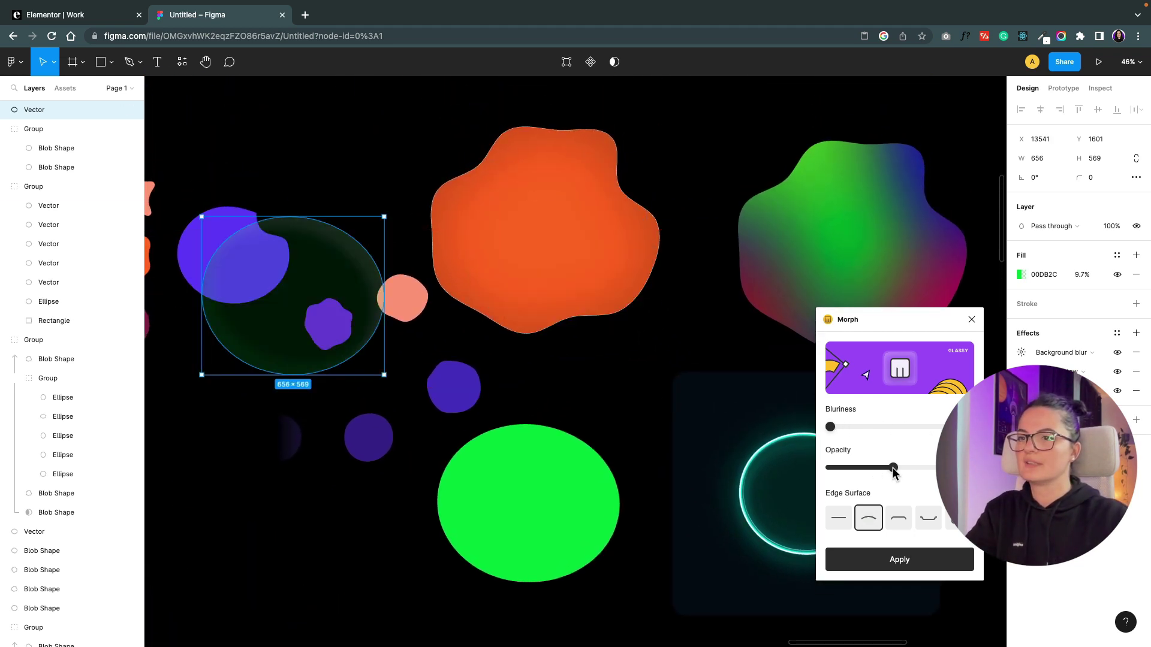
drag(893, 467, 858, 467)
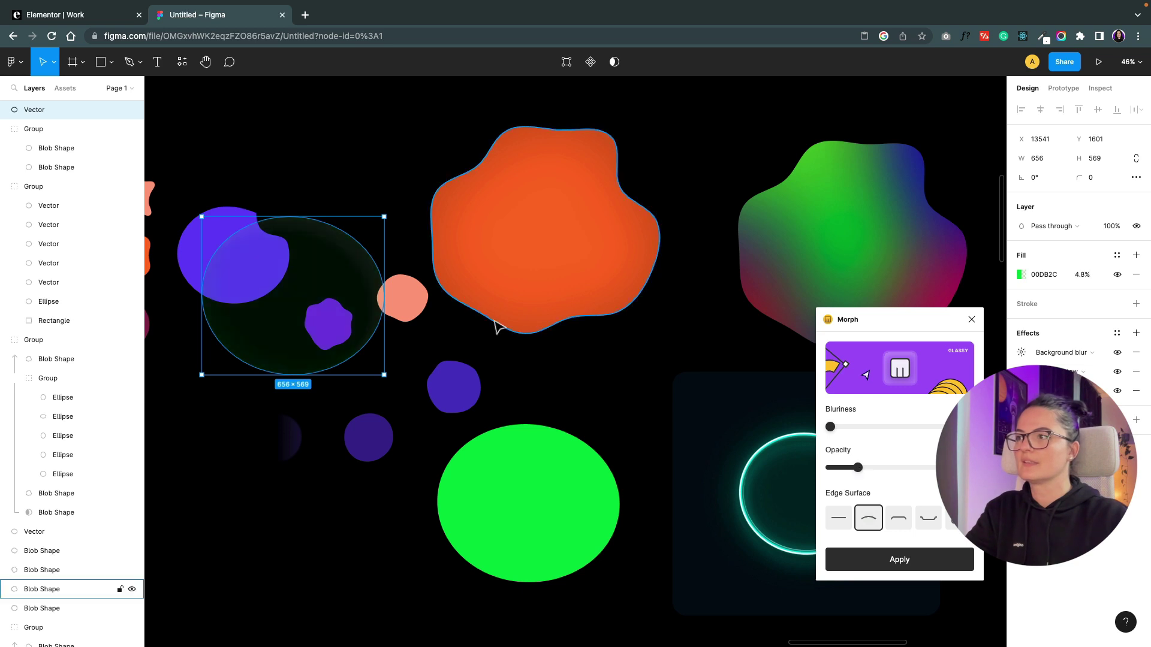
drag(336, 288, 534, 277)
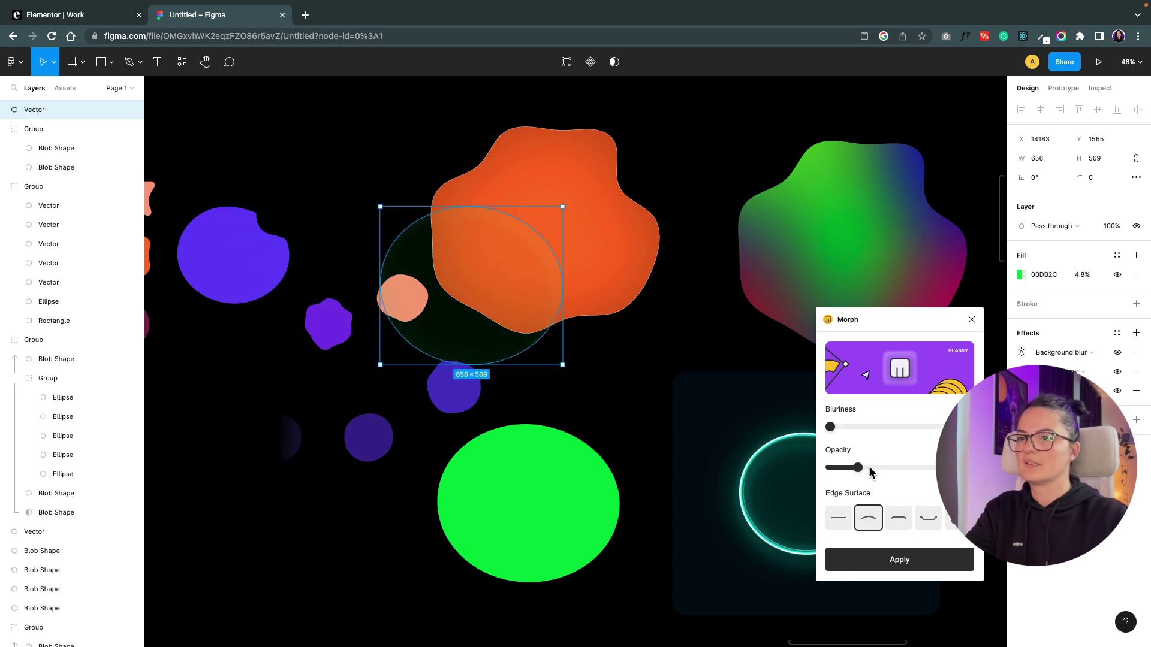
Raise the glassy ellipse's fill opacity to 11.2%, set a medium bluriness, and move it onto the multicolour gradient blob
drag(869, 468, 903, 467)
drag(832, 429, 944, 427)
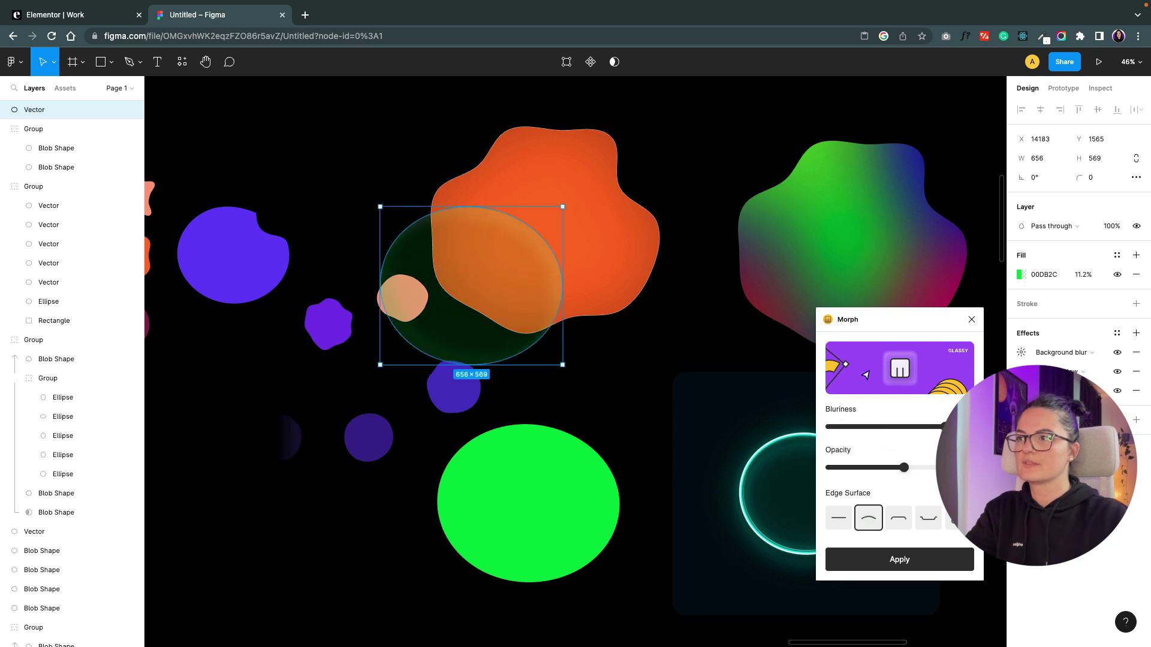
click(879, 427)
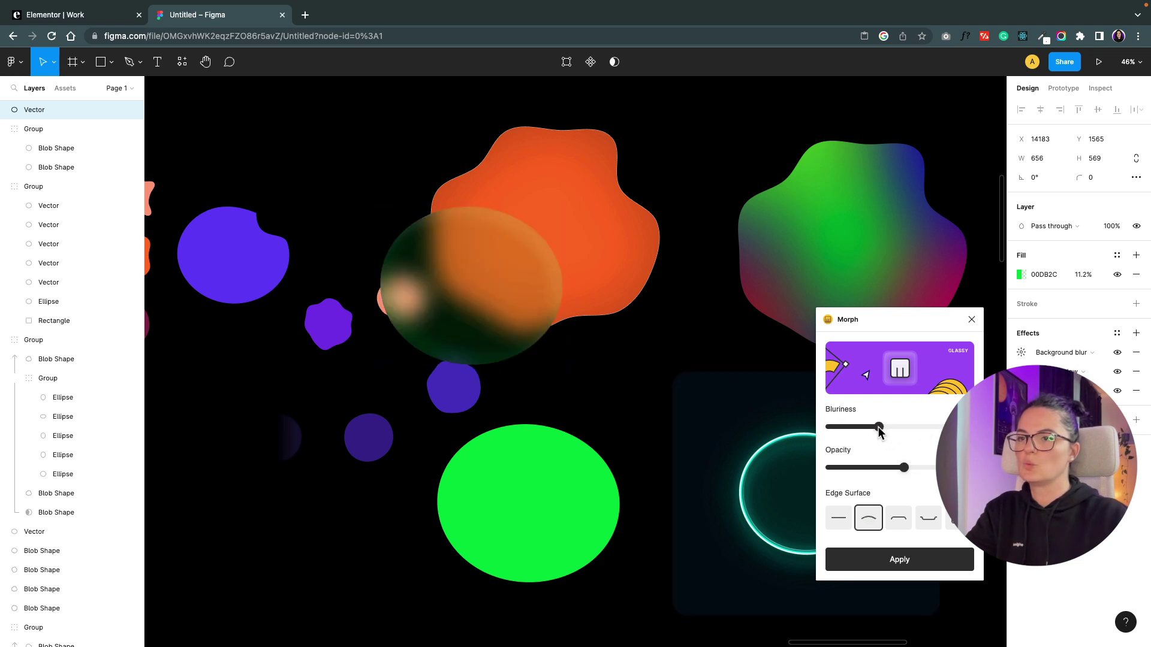
drag(485, 308, 874, 228)
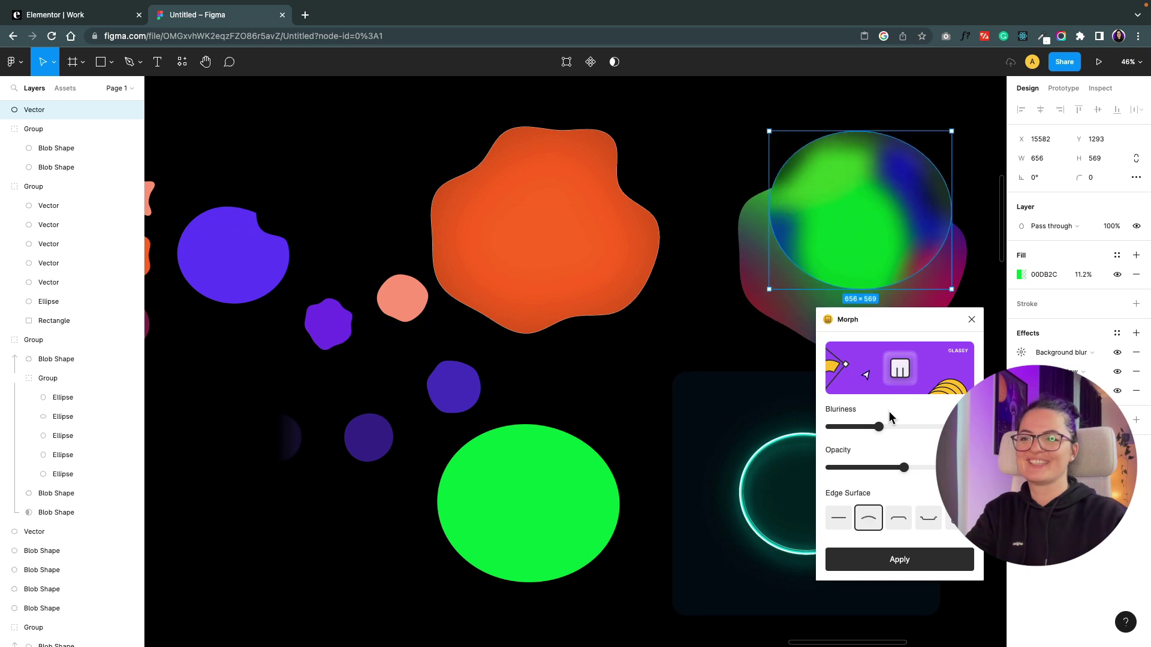
Try the other edge surfaces on the glassy ellipse, settle on the flat one, centre it over the gradient blob, and close Morph
click(921, 525)
click(898, 519)
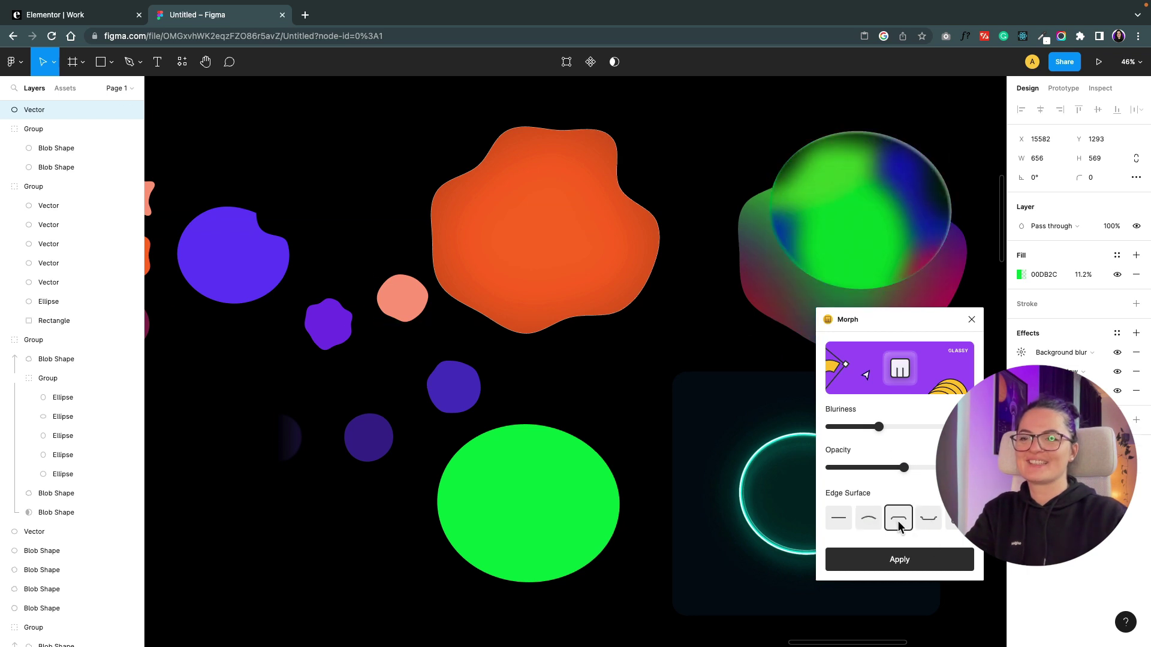
click(956, 518)
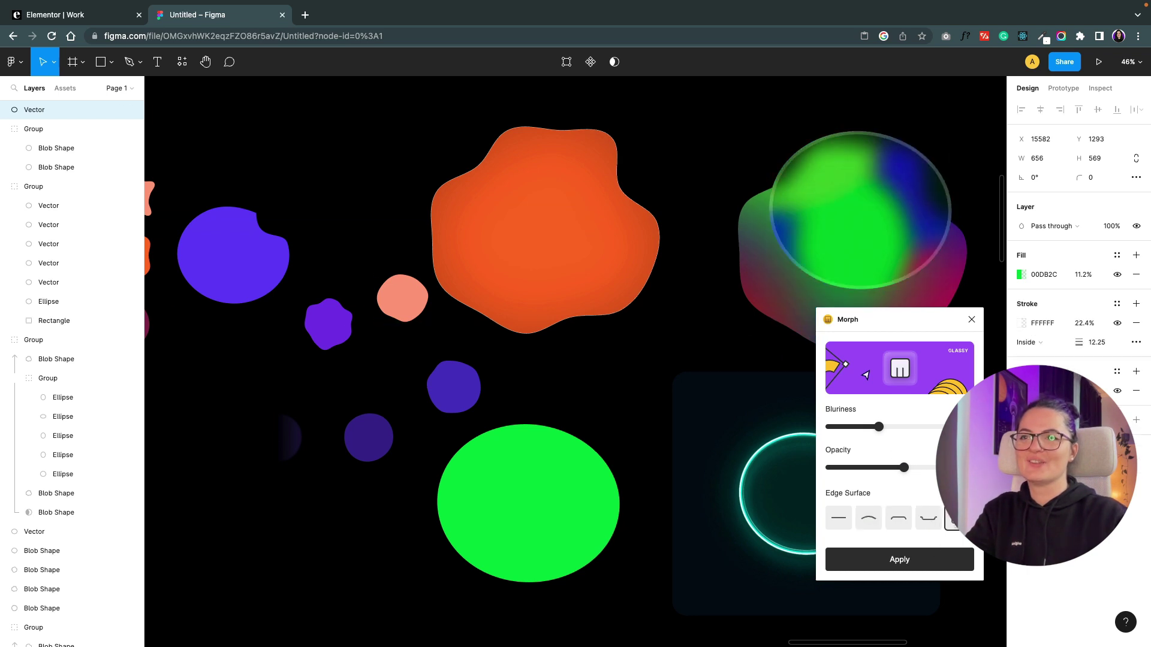
click(838, 518)
drag(886, 277, 851, 273)
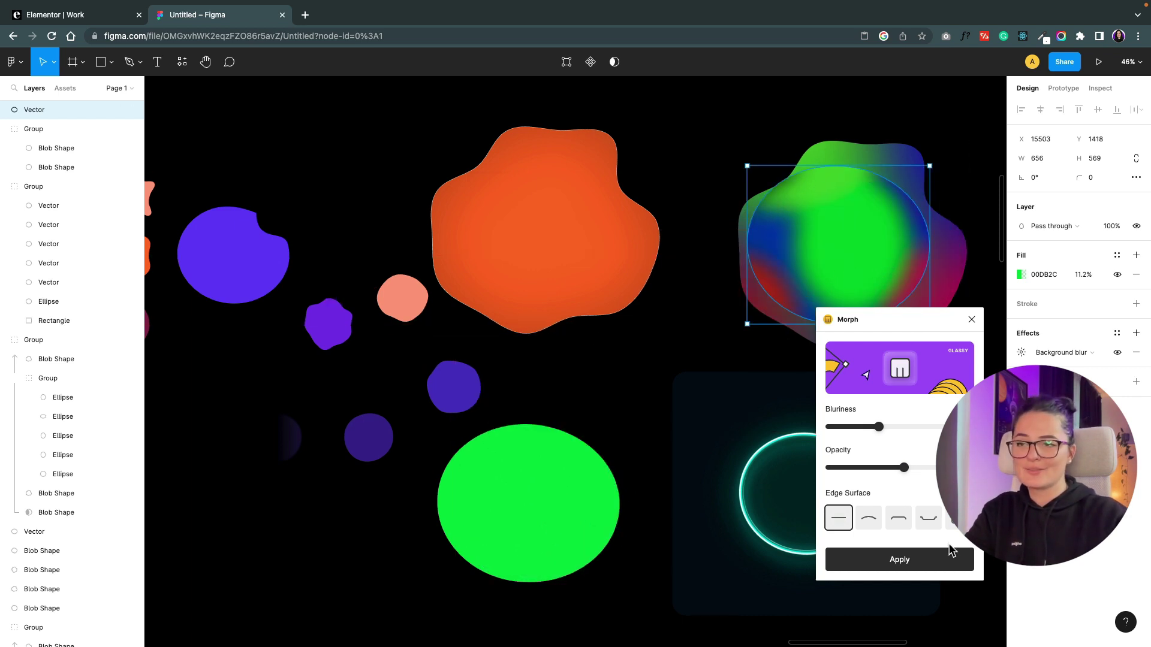
click(972, 320)
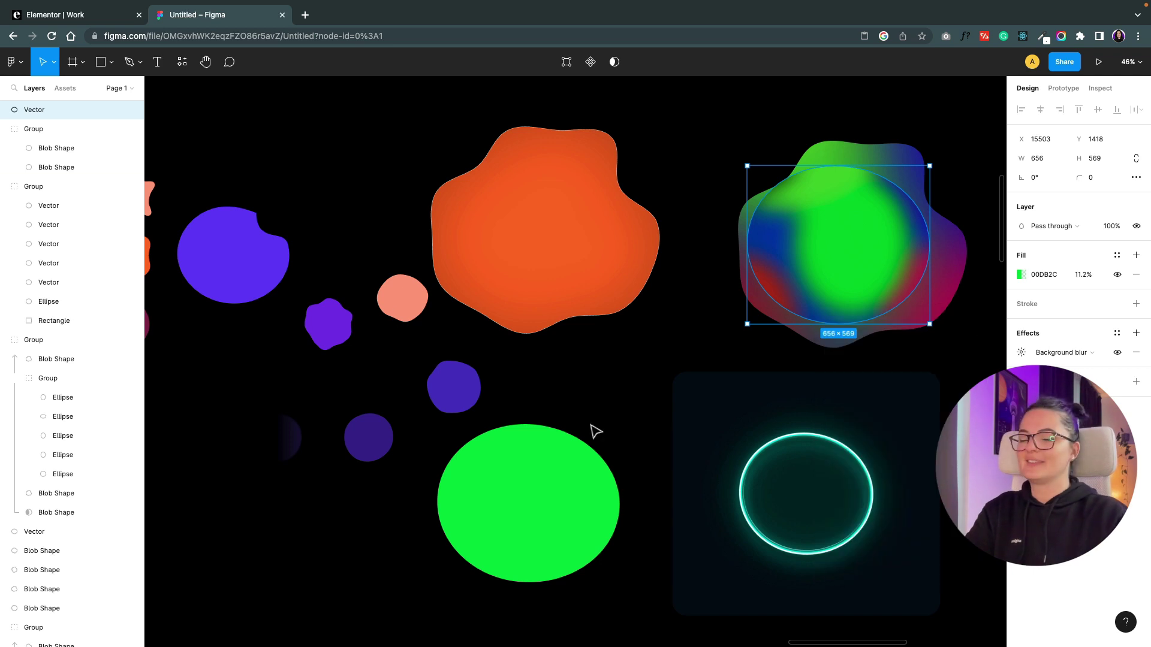
Move the Fig 3D heading slightly up to centre it above the red 3D logo, and select the logo image
scroll(549, 422, down, 2)
scroll(508, 519, down, 8)
scroll(527, 528, down, 3)
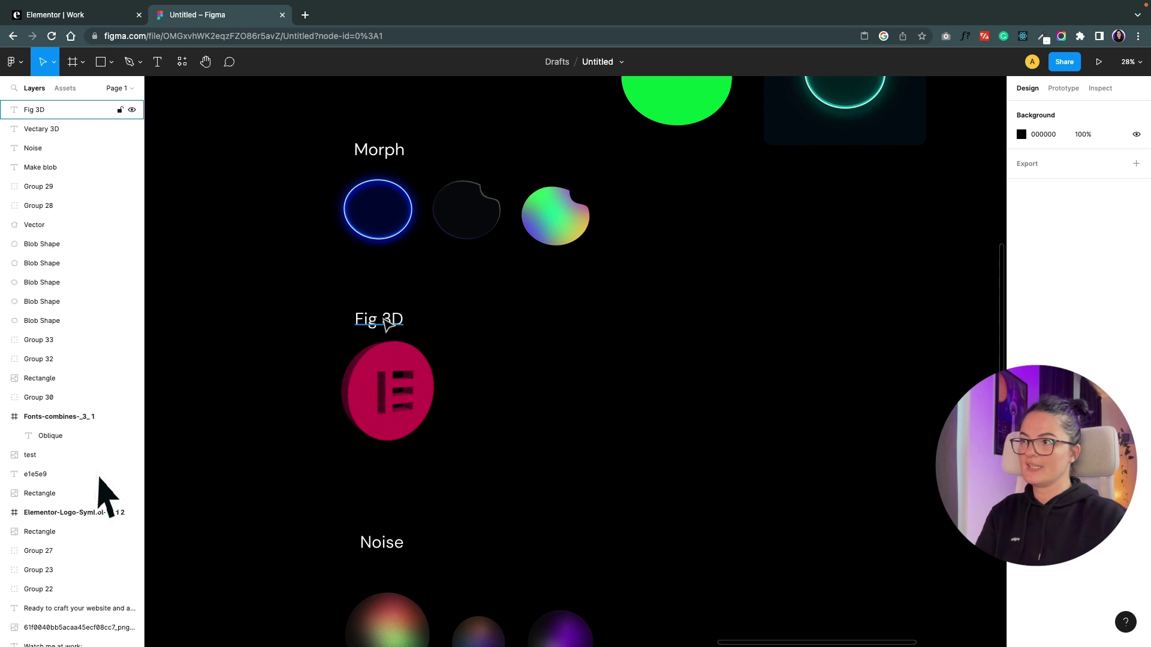
click(385, 315)
drag(153, 476, 476, 576)
click(382, 400)
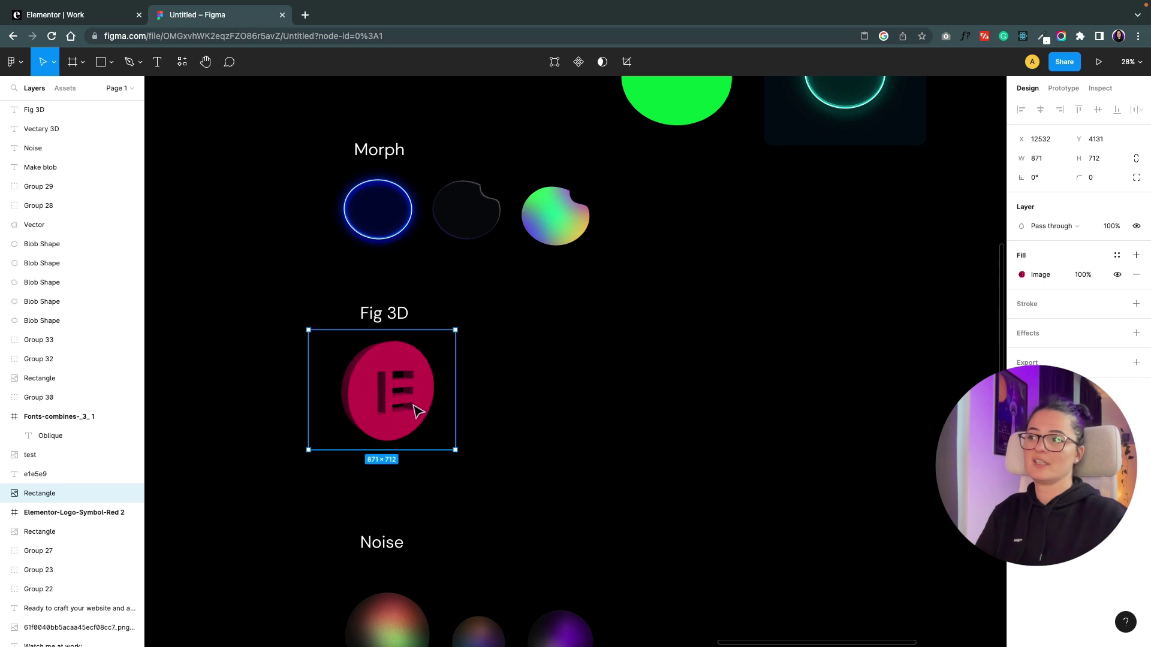
Move the red 3D logo image slightly to centre it under the Fig 3D heading, and launch the Fig3D plugin
mouse_move(413, 406)
mouse_down()
mouse_move(396, 412)
mouse_move(408, 410)
mouse_up()
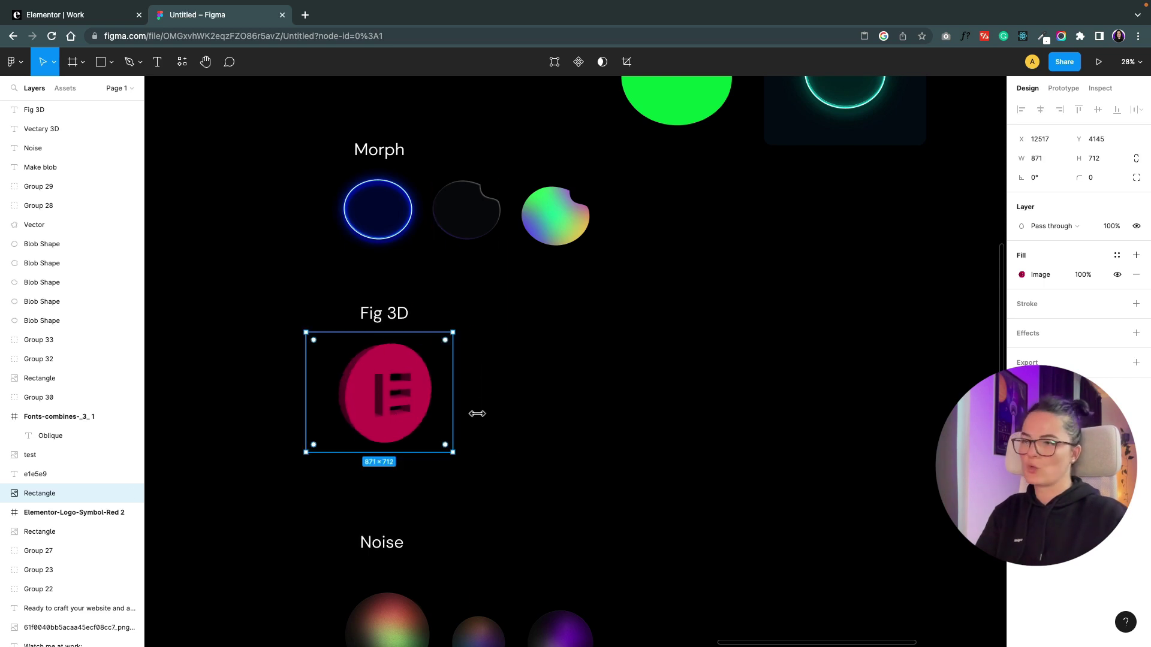
click(575, 359)
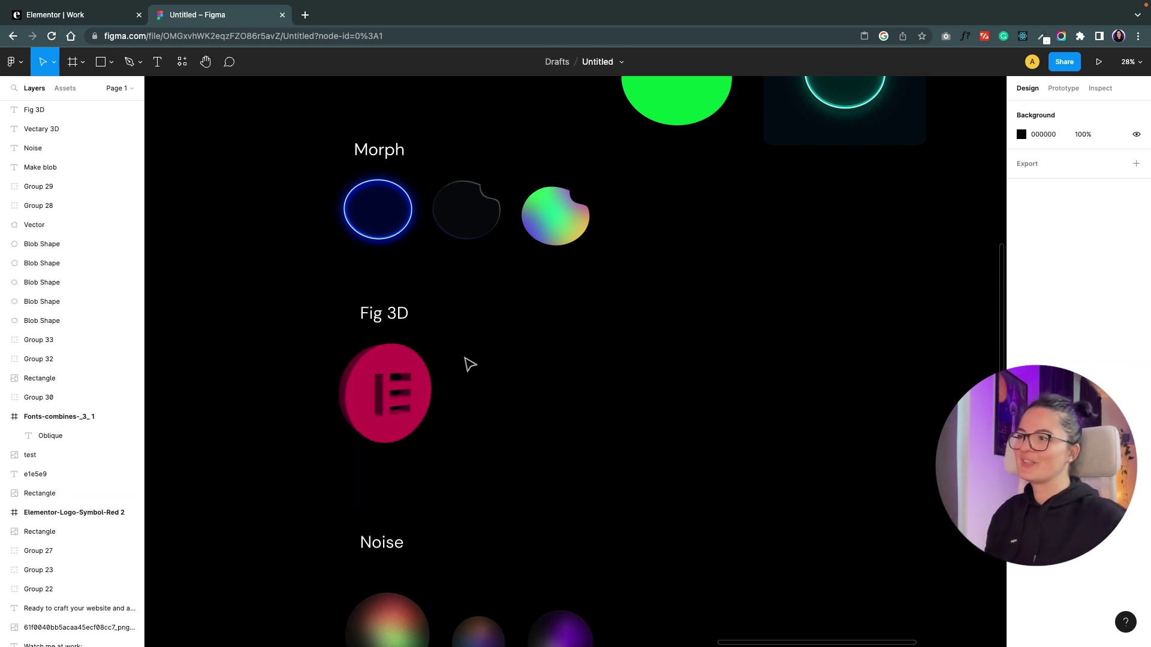
click(22, 63)
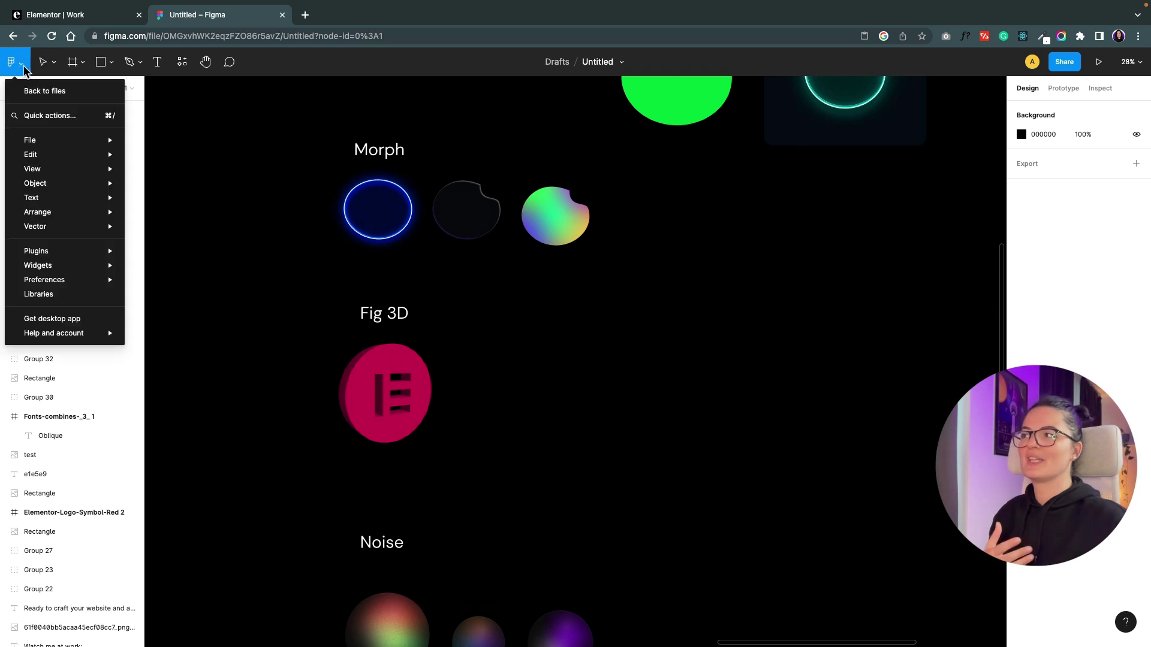
mouse_move(93, 251)
click(157, 322)
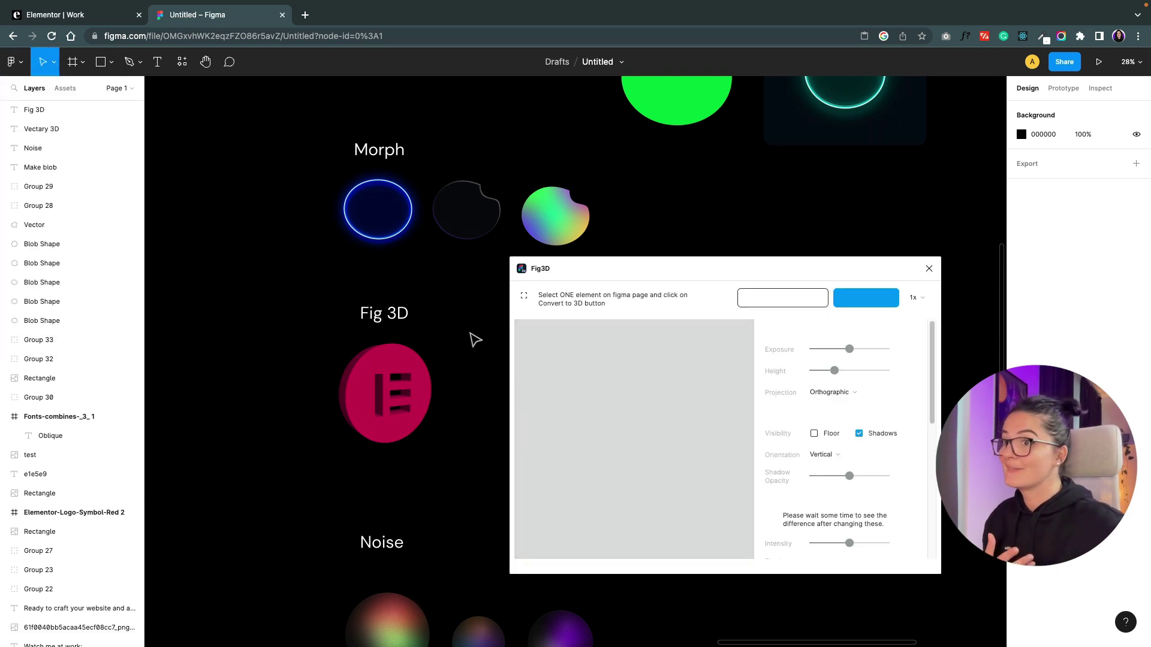
Try converting the glassy ellipse over the gradient blob to 3D with a slightly higher light Angle Z, and close Fig3D without inserting it
click(554, 241)
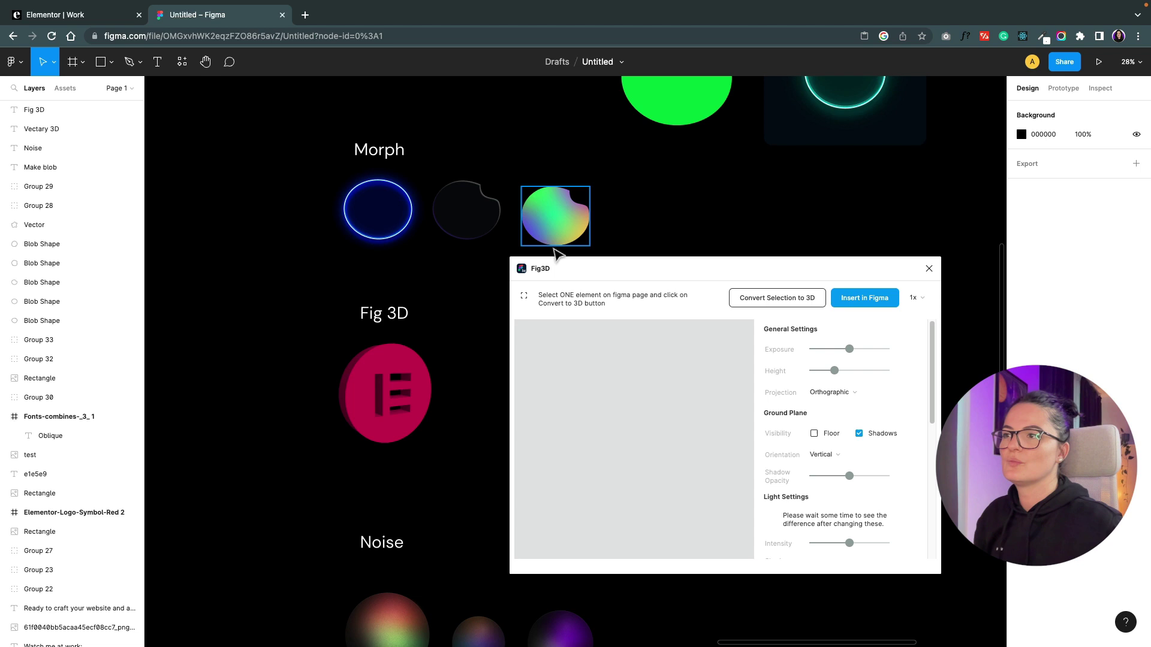
scroll(935, 203, up, 5)
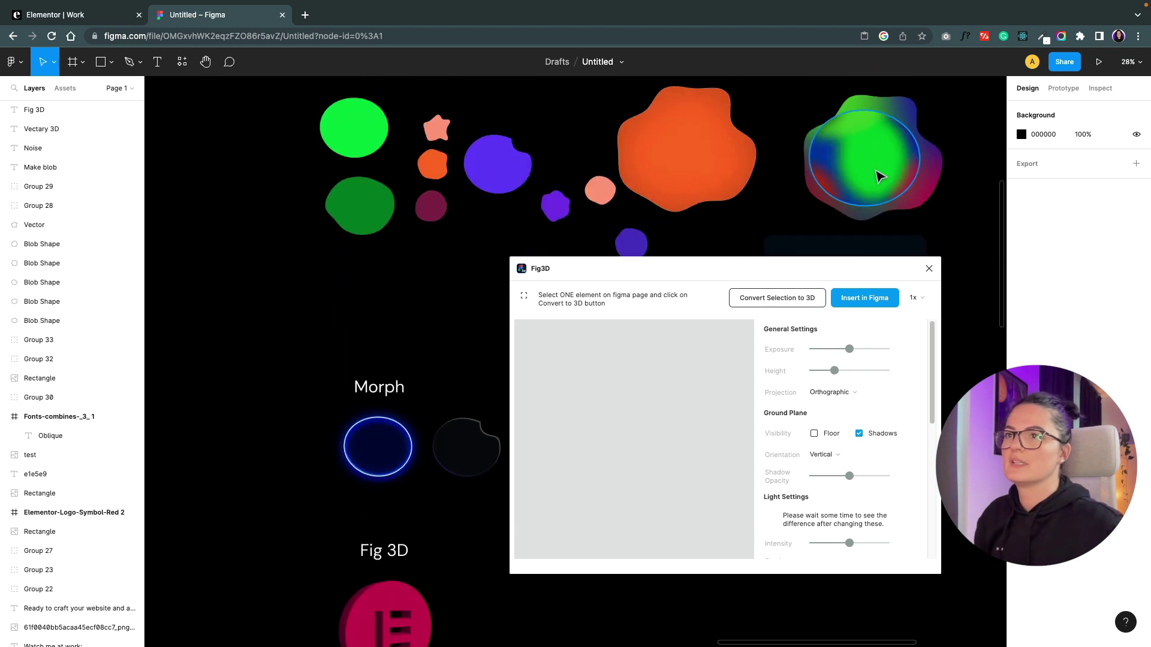
click(878, 176)
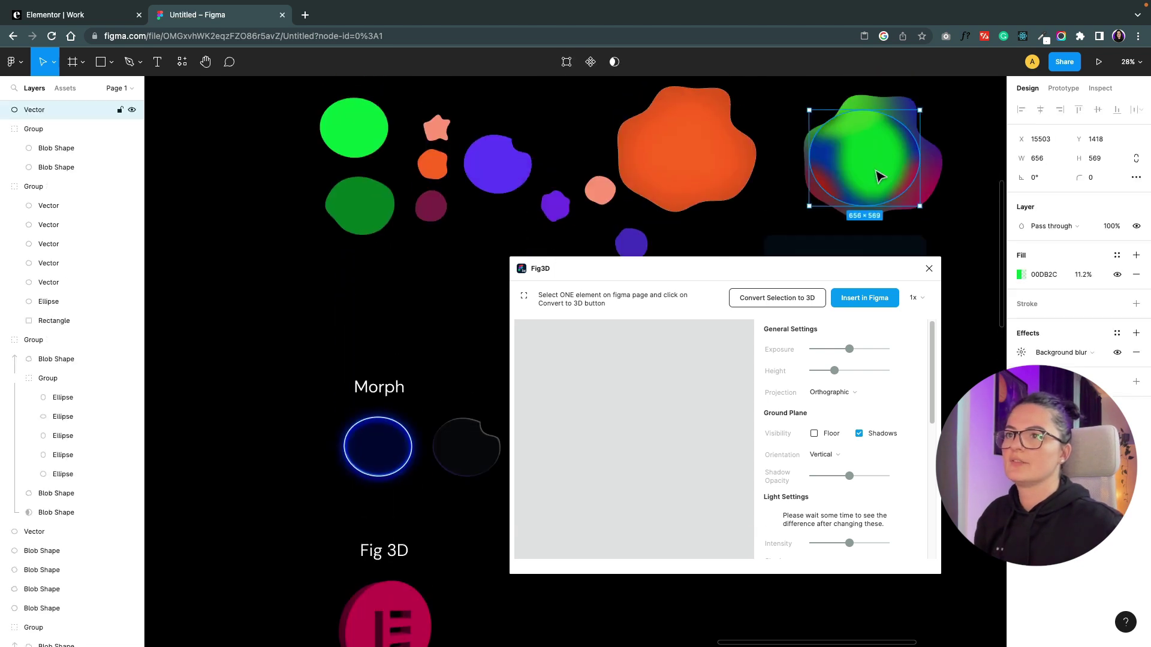
click(795, 300)
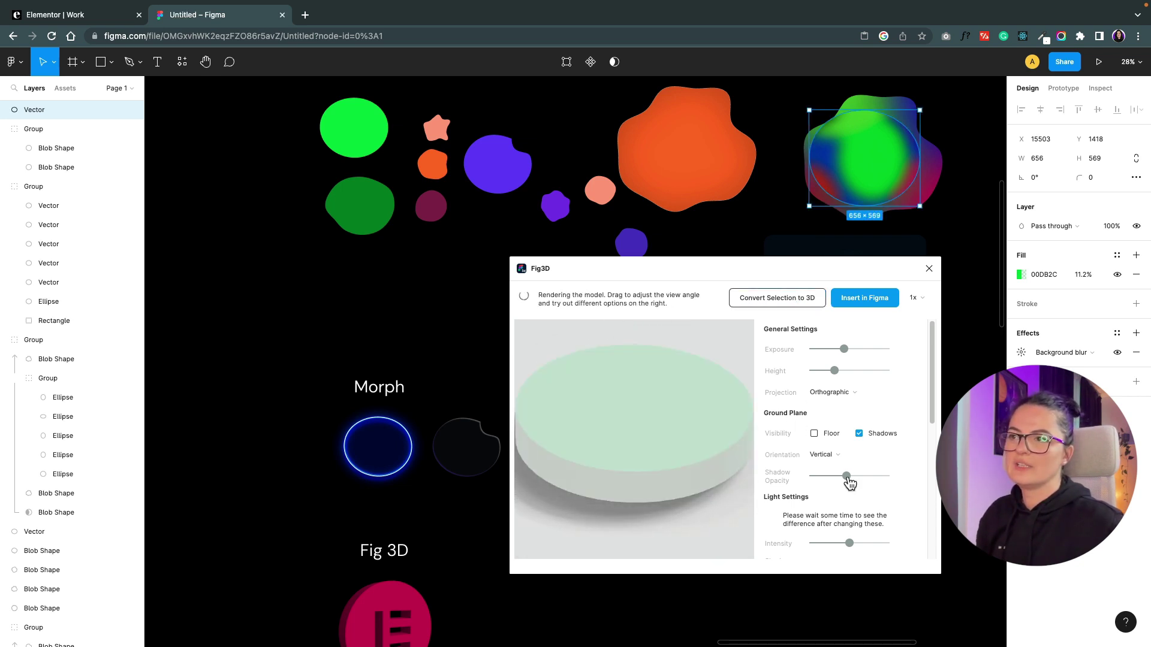
scroll(851, 461, down, 4)
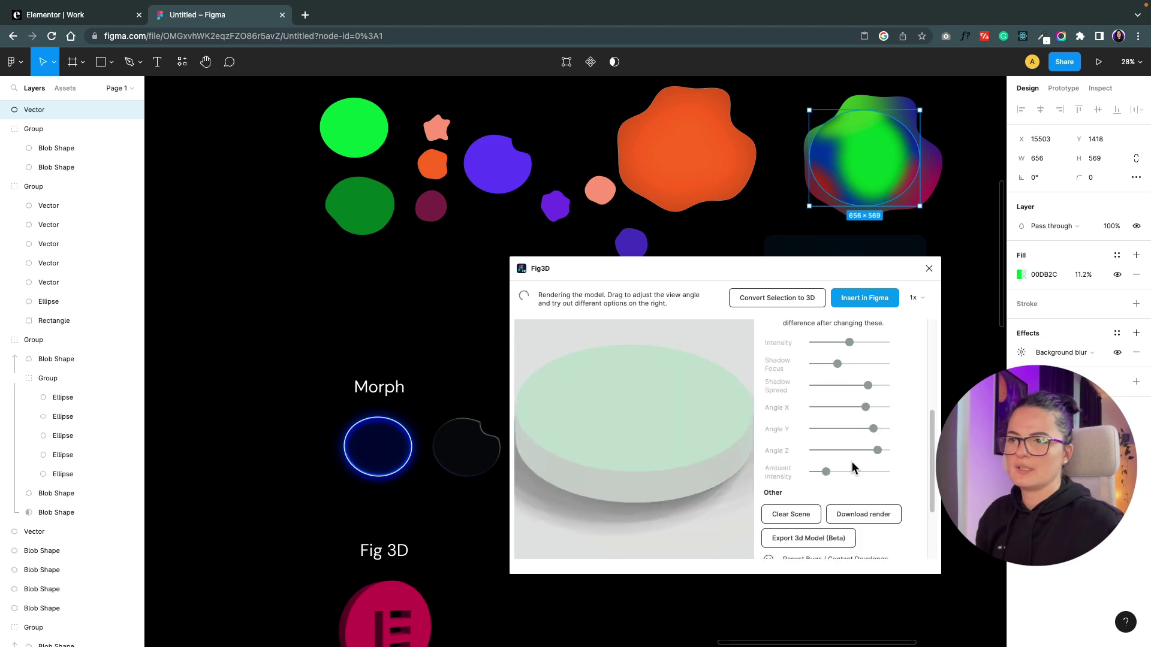
mouse_move(877, 454)
mouse_down()
mouse_move(856, 457)
mouse_move(880, 451)
mouse_up()
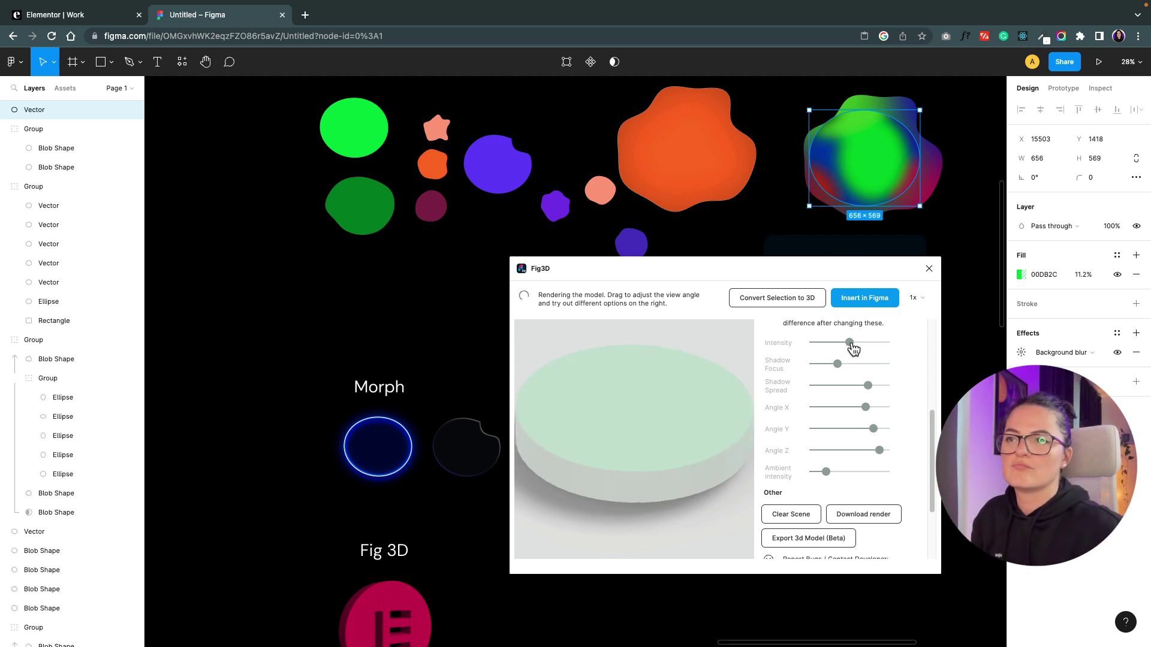
click(929, 268)
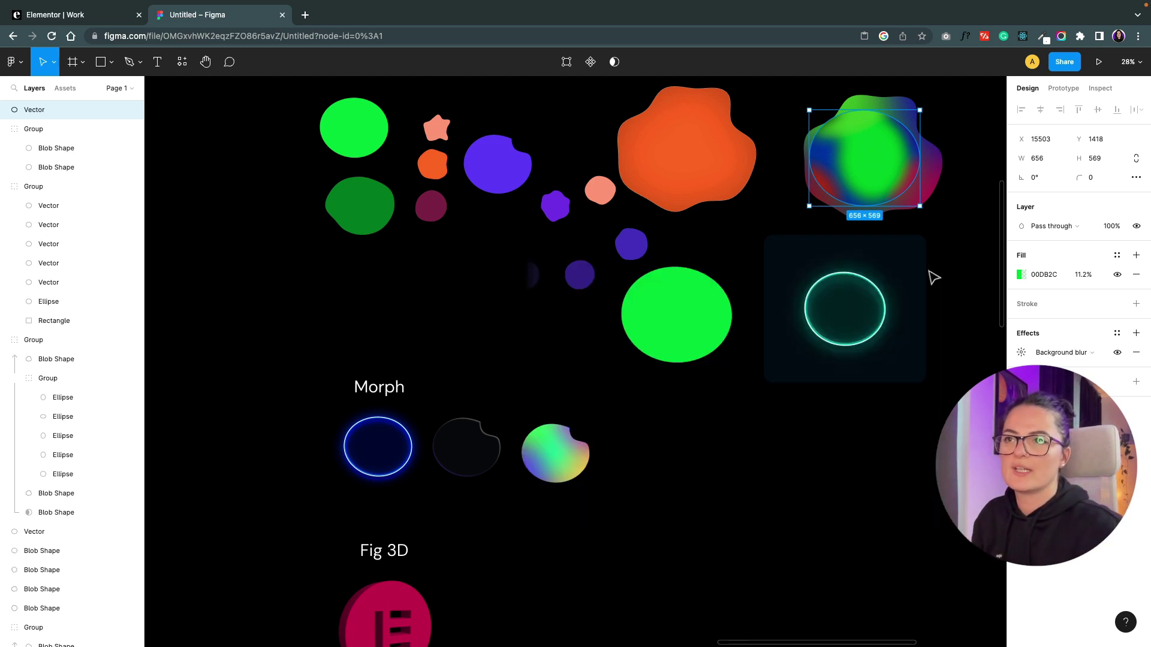
Move the glassy ellipse below the neon ring panel, shrink it to 324 × 328, and convert it to 3D with Fig3D
drag(833, 188, 801, 413)
key(super+alt+p)
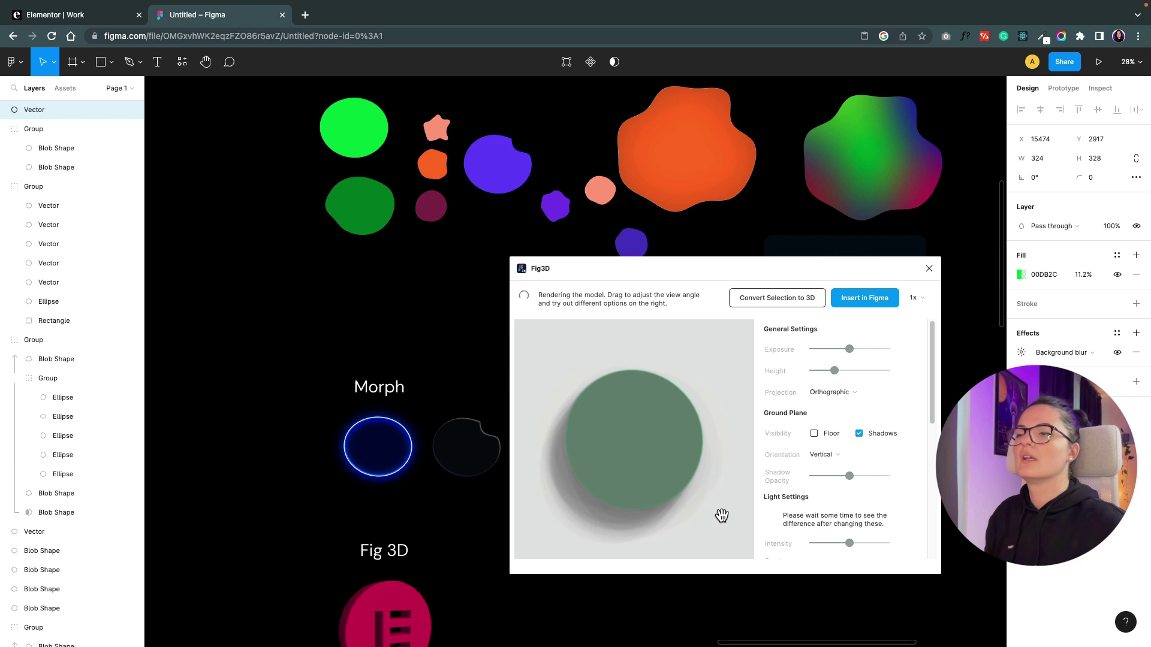
Tilt the 3D disc in the preview to show its thickness, insert the render in Figma, and close Fig3D
drag(709, 505, 699, 434)
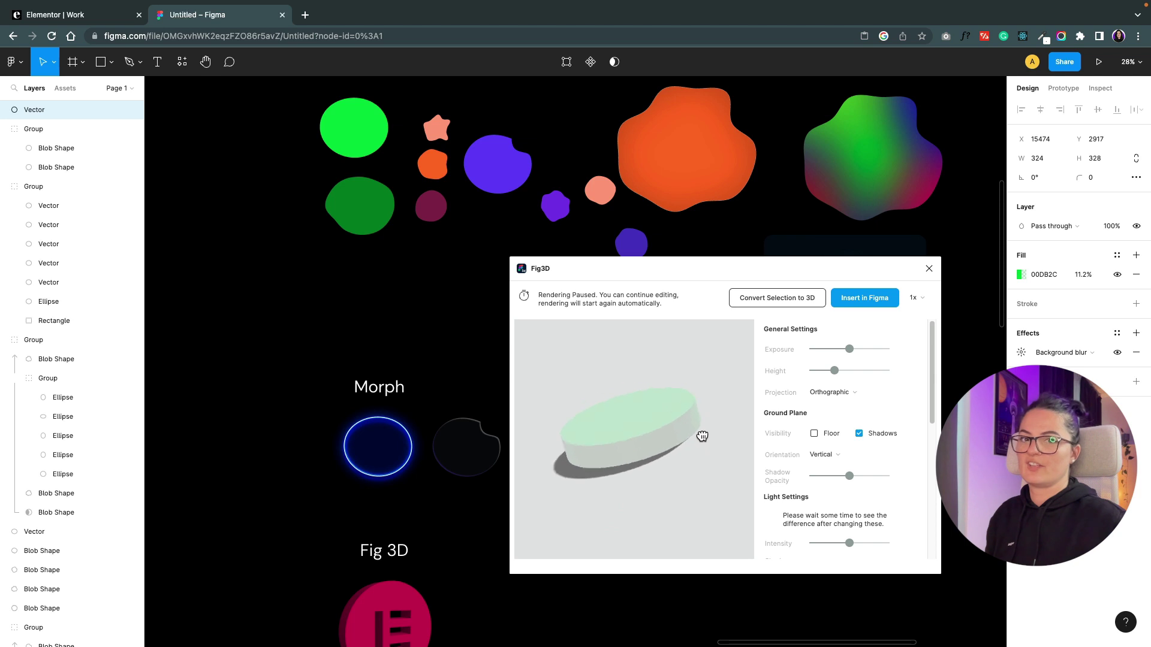
click(863, 299)
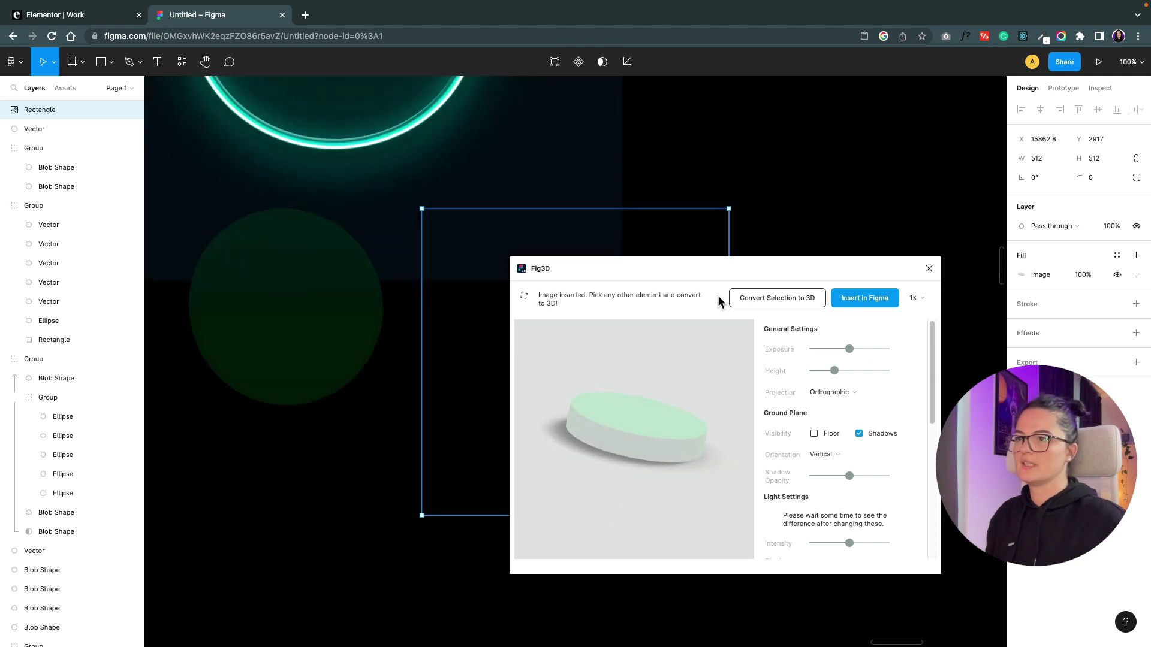
click(929, 269)
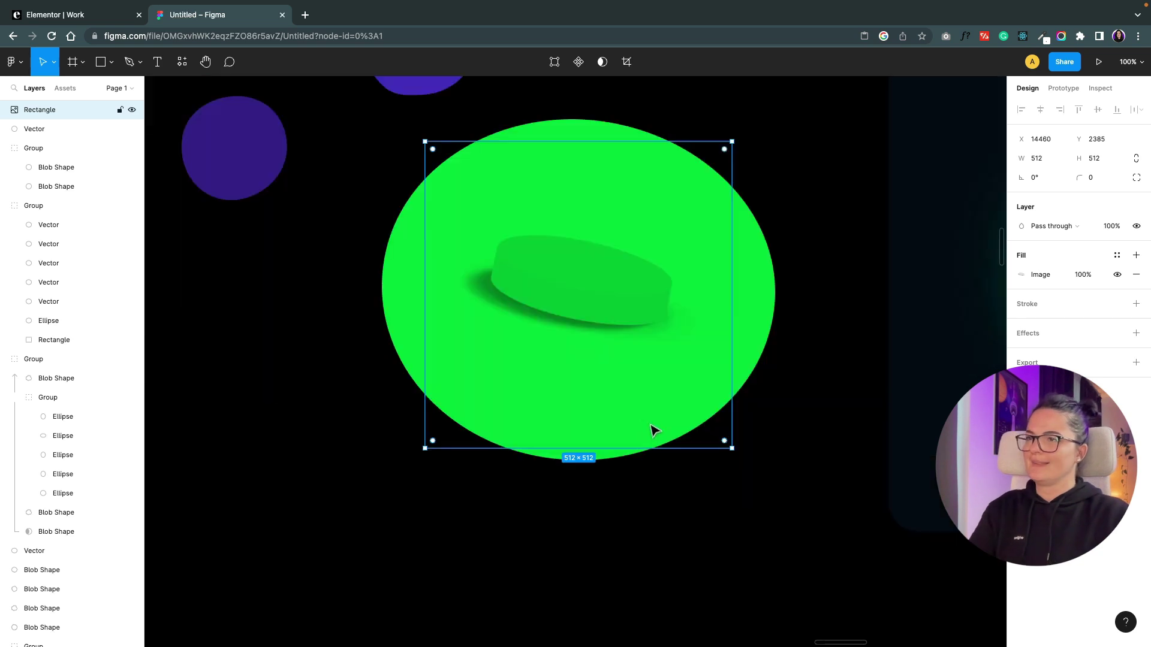
Place the inserted 3D disc image over the orange blob, enlarge it to about 877 × 903, and centre it there
scroll(653, 431, down, 5)
drag(637, 404, 651, 211)
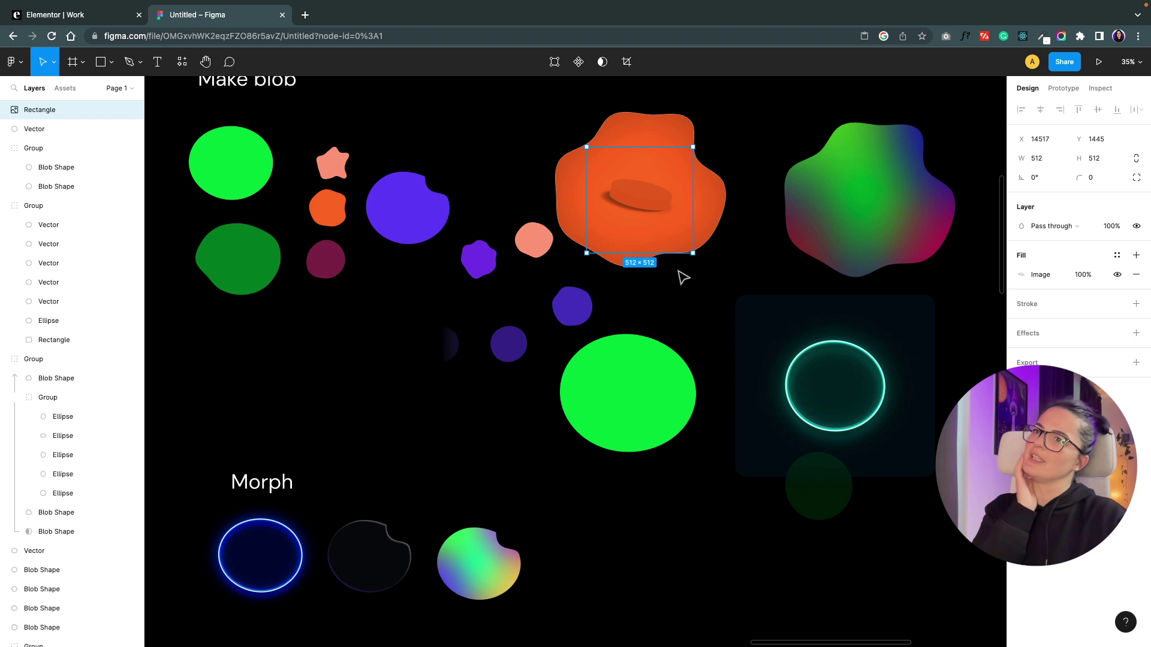
drag(690, 252, 708, 301)
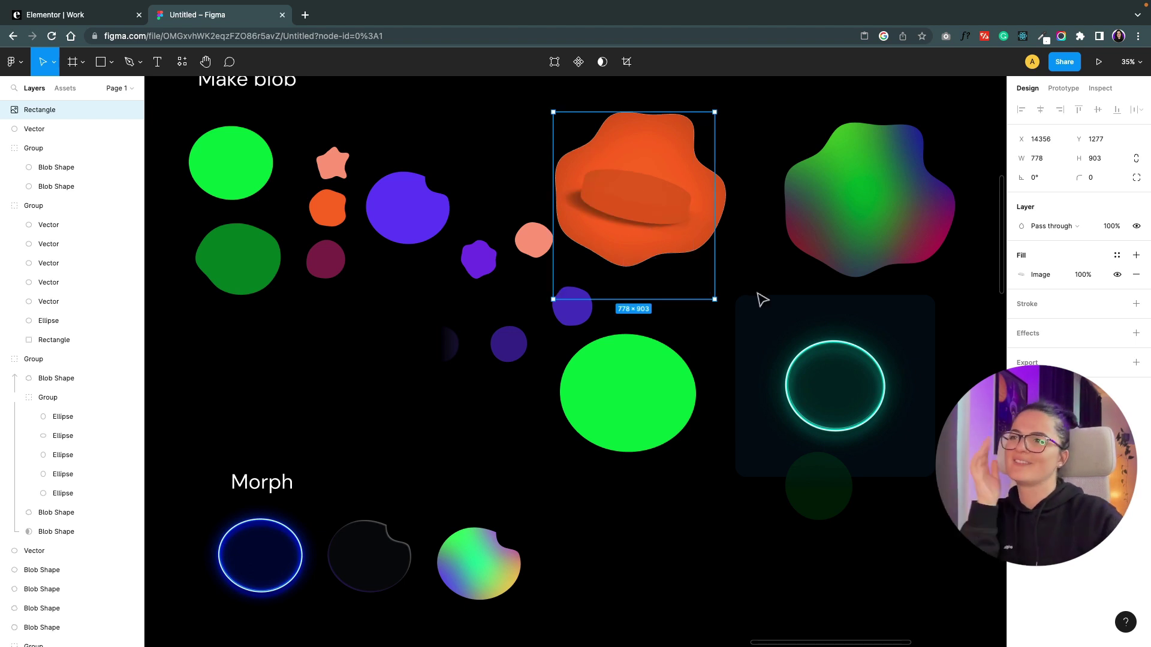
click(742, 277)
click(663, 216)
drag(717, 203, 737, 203)
drag(644, 204, 643, 203)
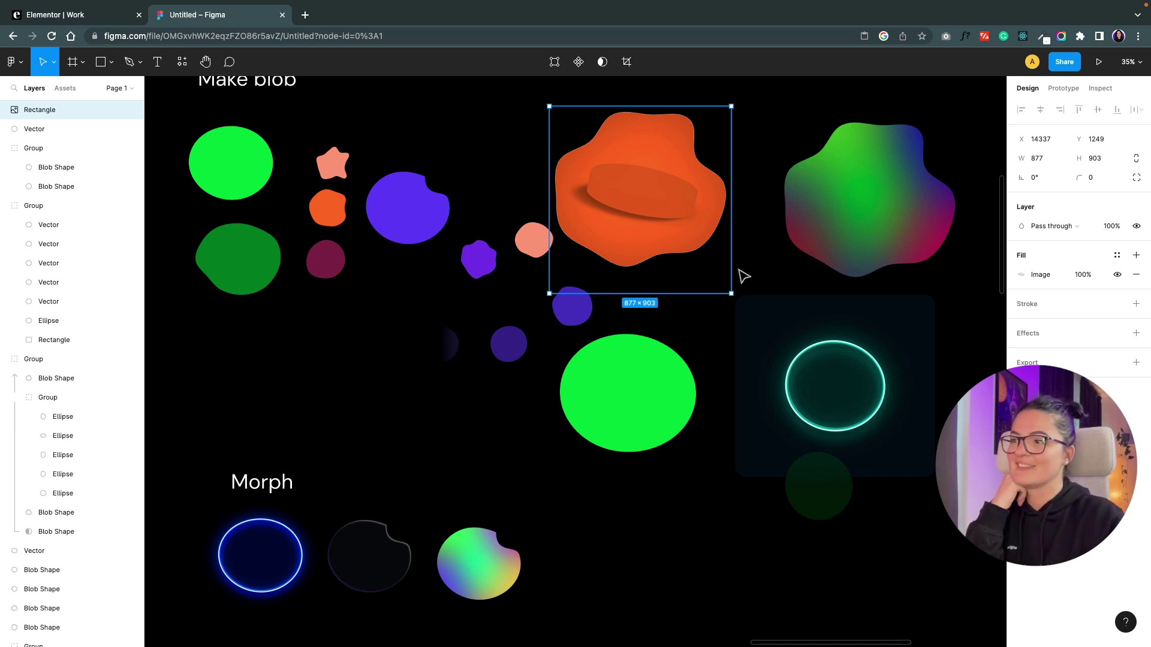
Deselect the disc image and examine the grain of the gradient spheres in the Noise section up close
scroll(739, 271, down, 2)
click(619, 534)
scroll(619, 534, down, 7)
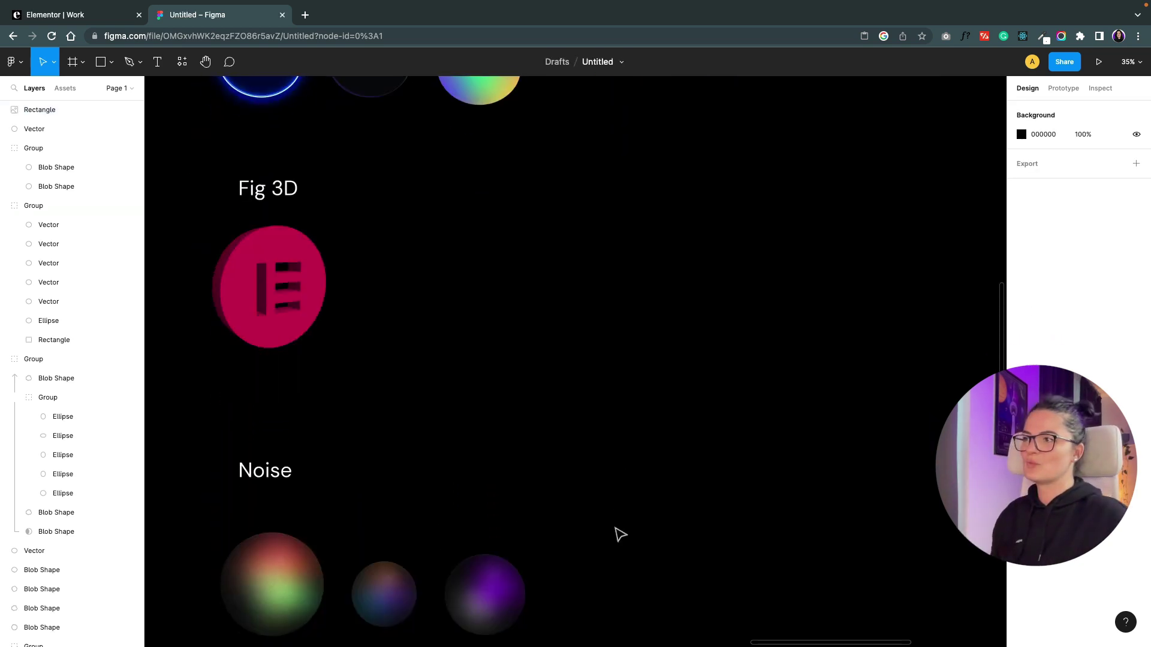
scroll(620, 534, down, 3)
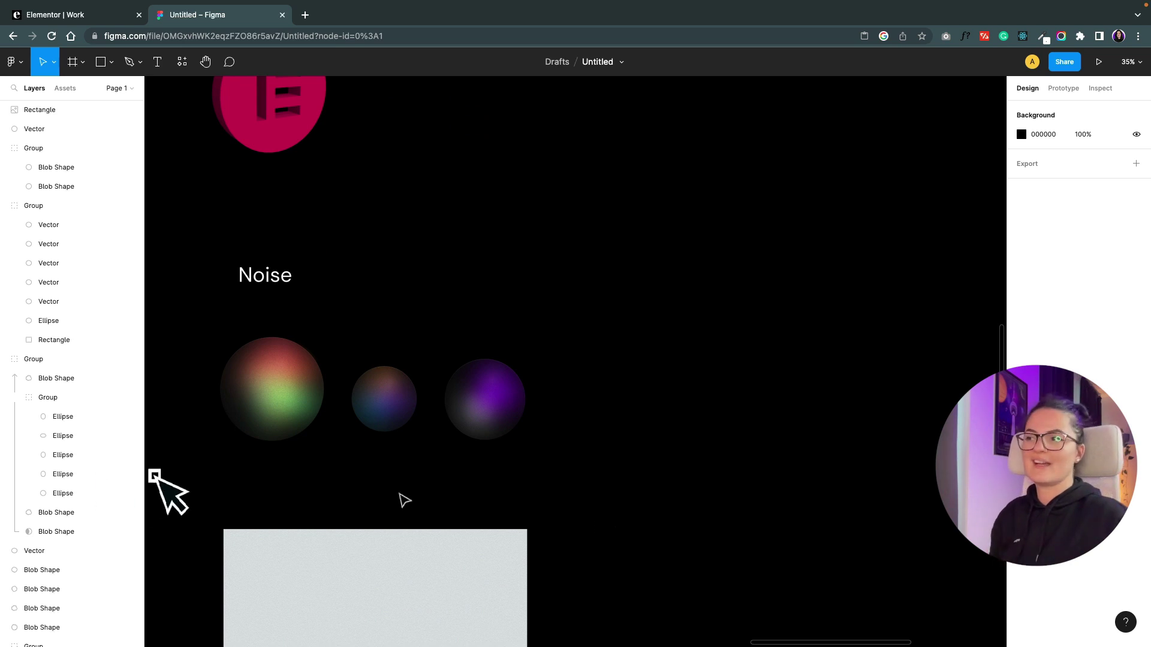
drag(154, 475, 476, 576)
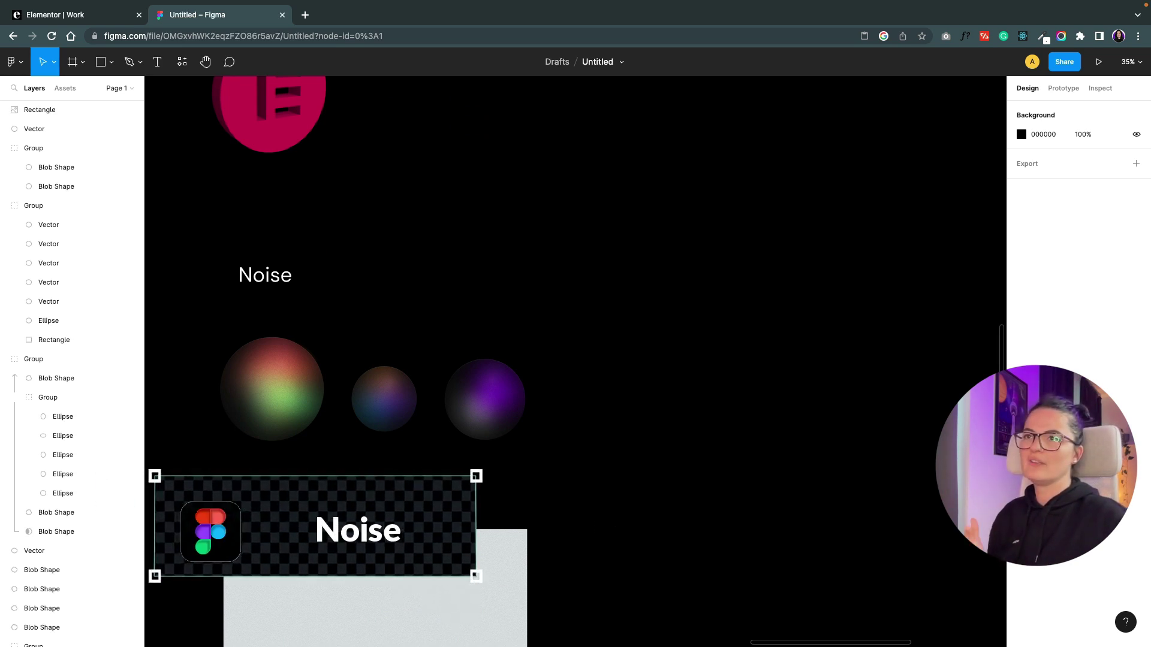
scroll(277, 480, left, 1)
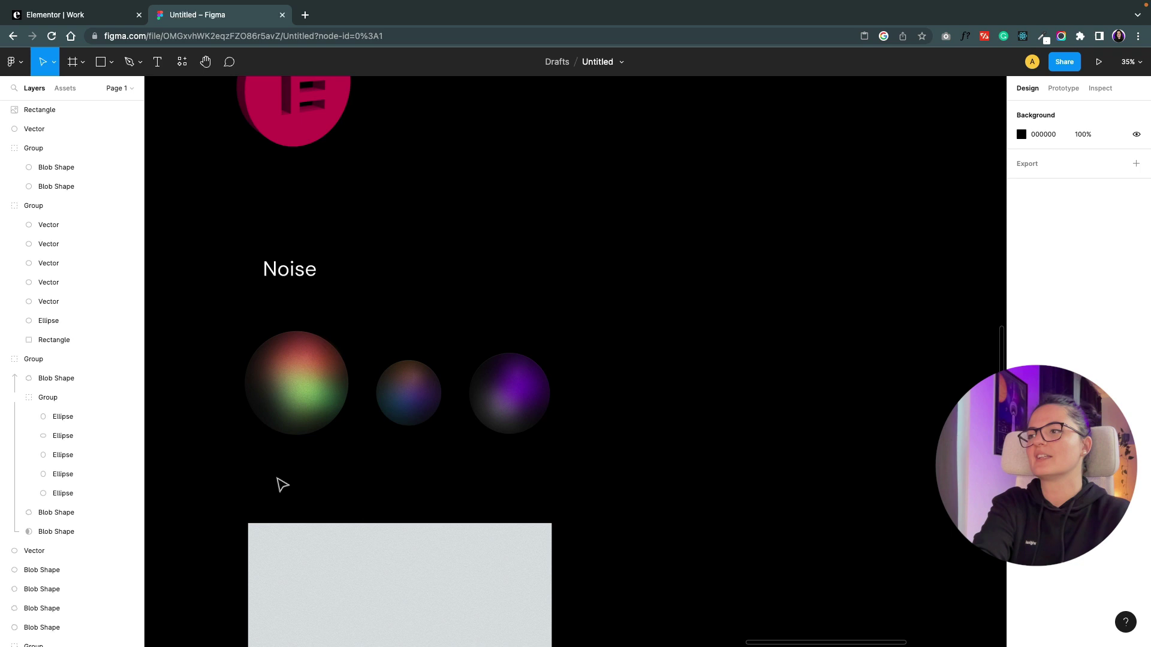
scroll(275, 479, down, 1)
scroll(344, 416, up, 10)
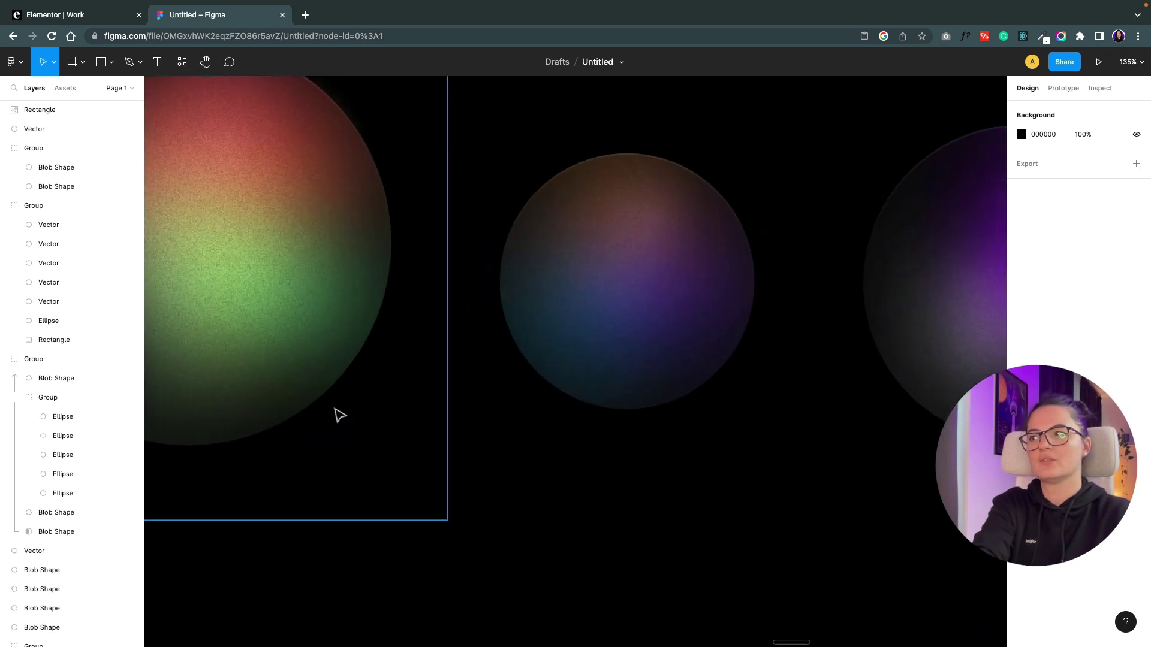
scroll(334, 413, left, 4)
scroll(357, 430, up, 1)
Ungroup the mask group nested inside the large red and green noise sphere
click(411, 369)
double_click(411, 369)
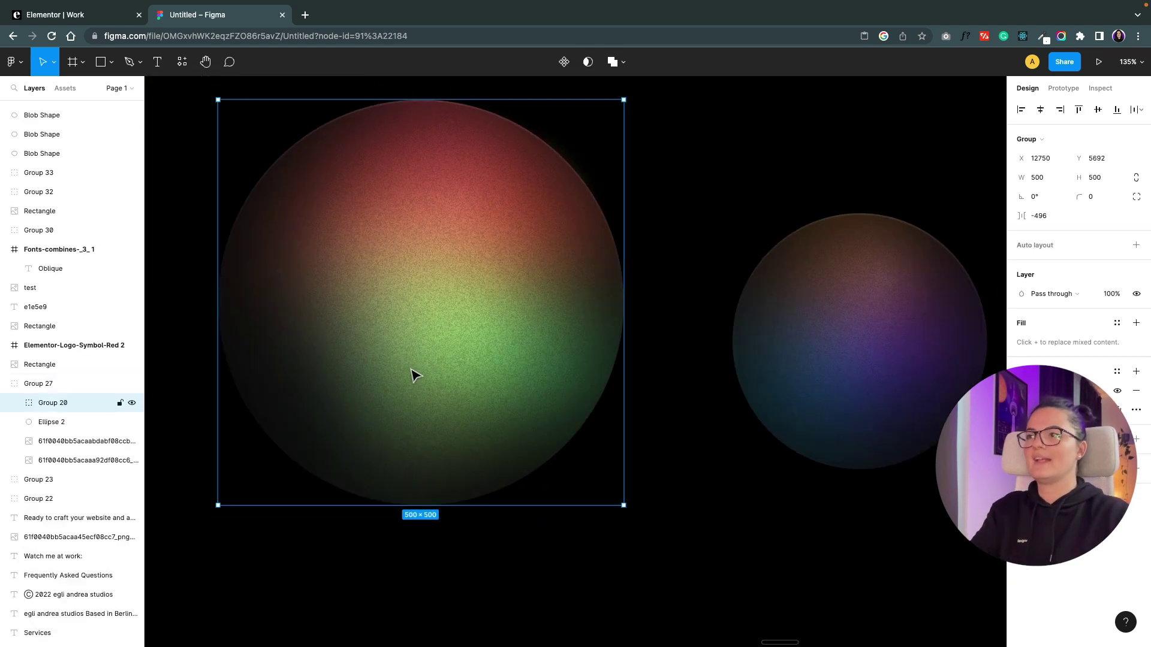
double_click(411, 370)
right_click(412, 368)
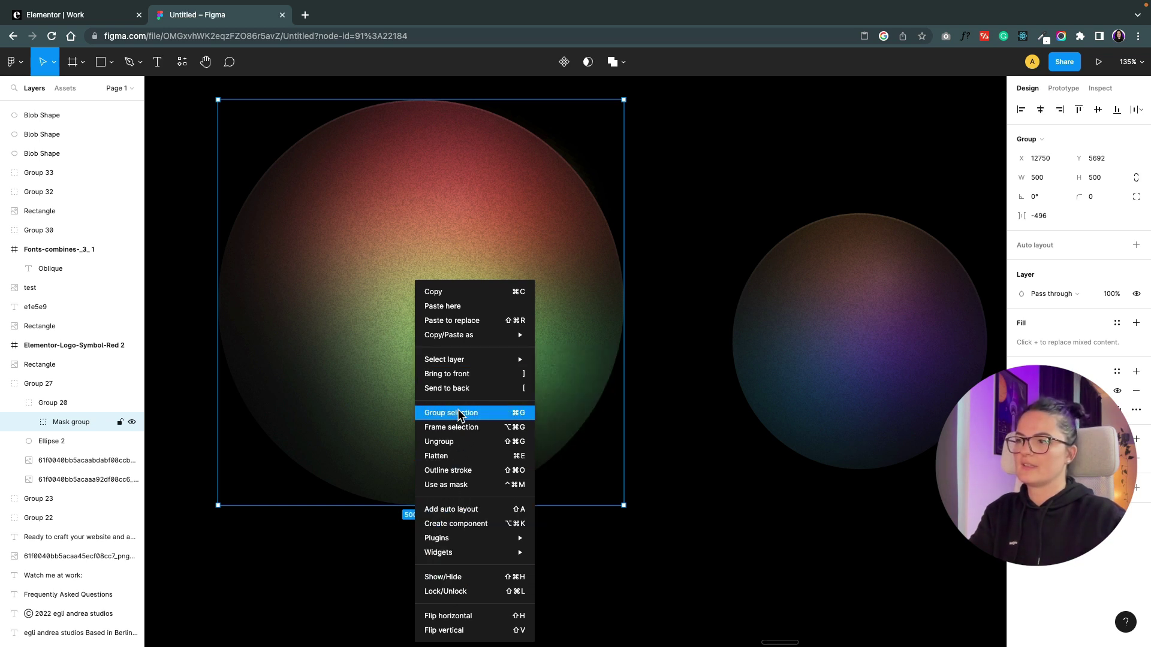
click(455, 442)
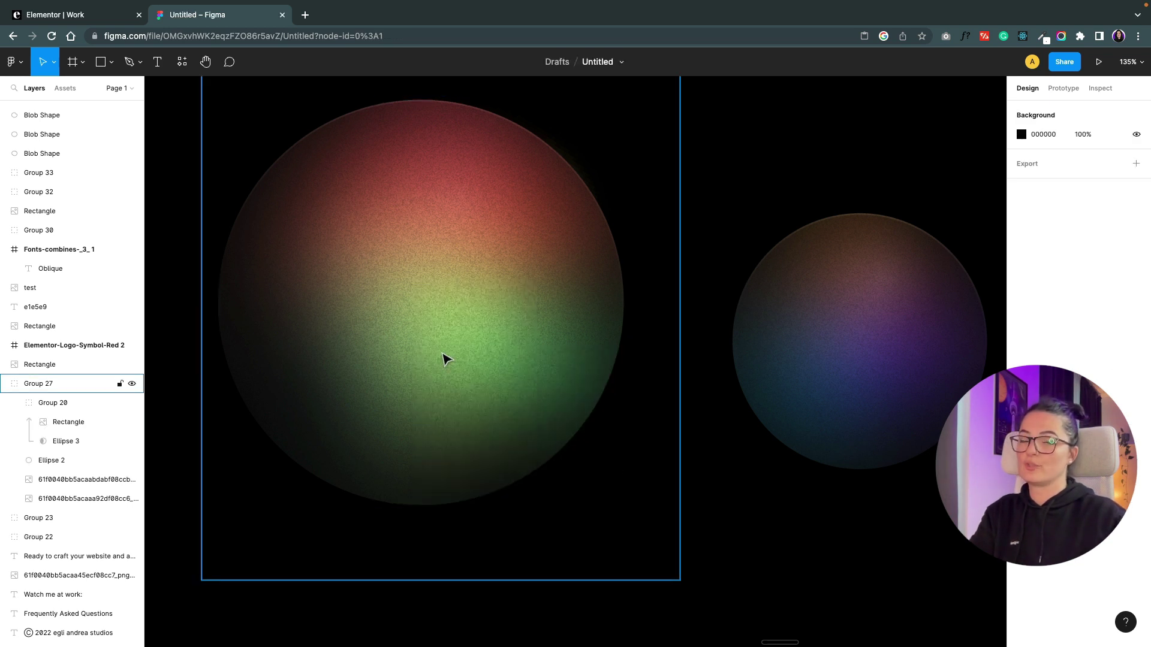
Move the red and green sphere slightly right and down, shift its noise overlay group to about X 12810, Y 5706, and deselect it
click(443, 356)
drag(434, 342, 475, 356)
mouse_move(479, 357)
mouse_down()
mouse_move(373, 423)
mouse_move(226, 474)
mouse_move(861, 567)
mouse_move(468, 342)
mouse_move(764, 497)
mouse_move(806, 507)
mouse_move(469, 350)
mouse_move(498, 413)
mouse_move(504, 362)
mouse_move(481, 355)
mouse_up()
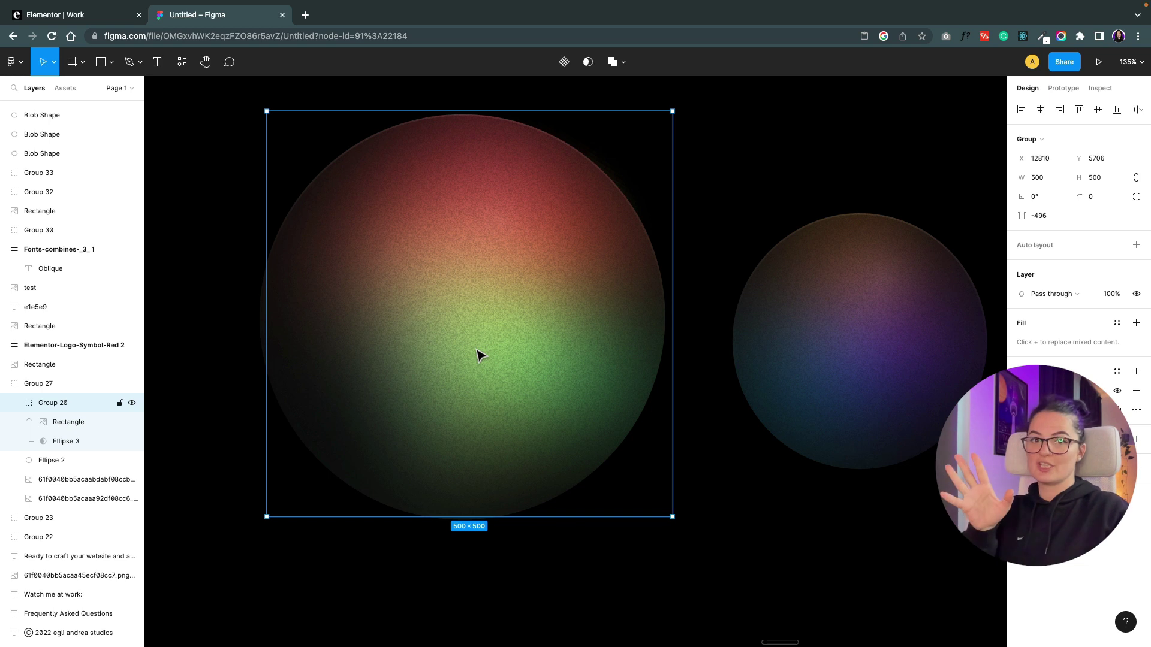
click(723, 486)
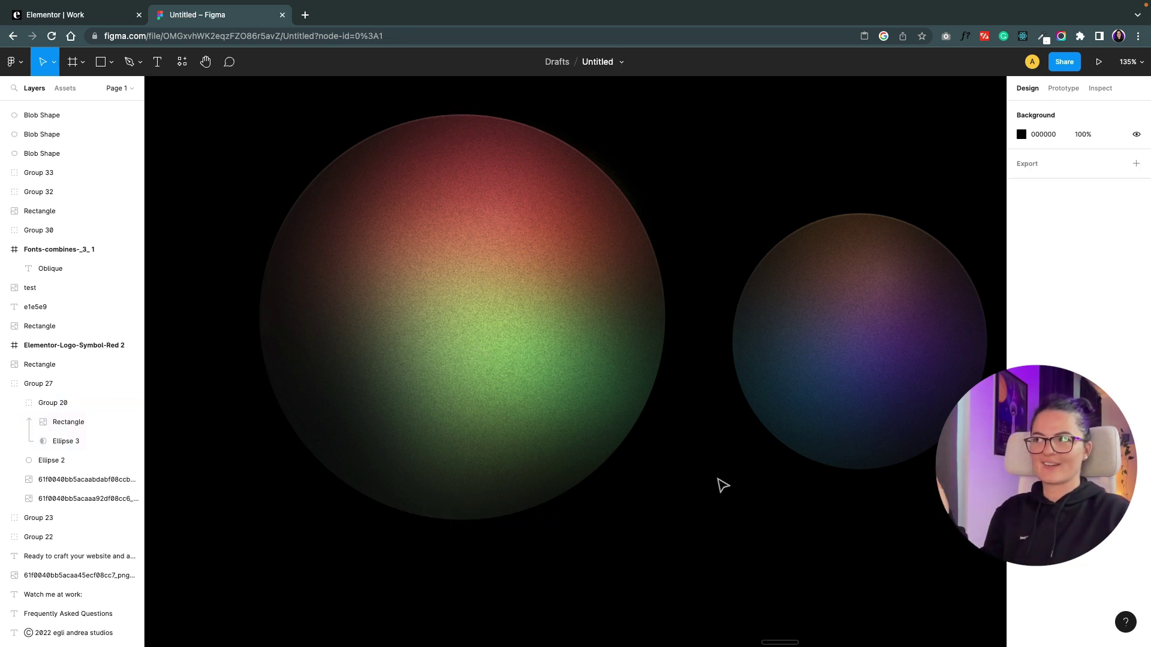
Examine the texture of the light grey rectangle and the gradient image beneath it in the Noise section
scroll(581, 516, down, 2)
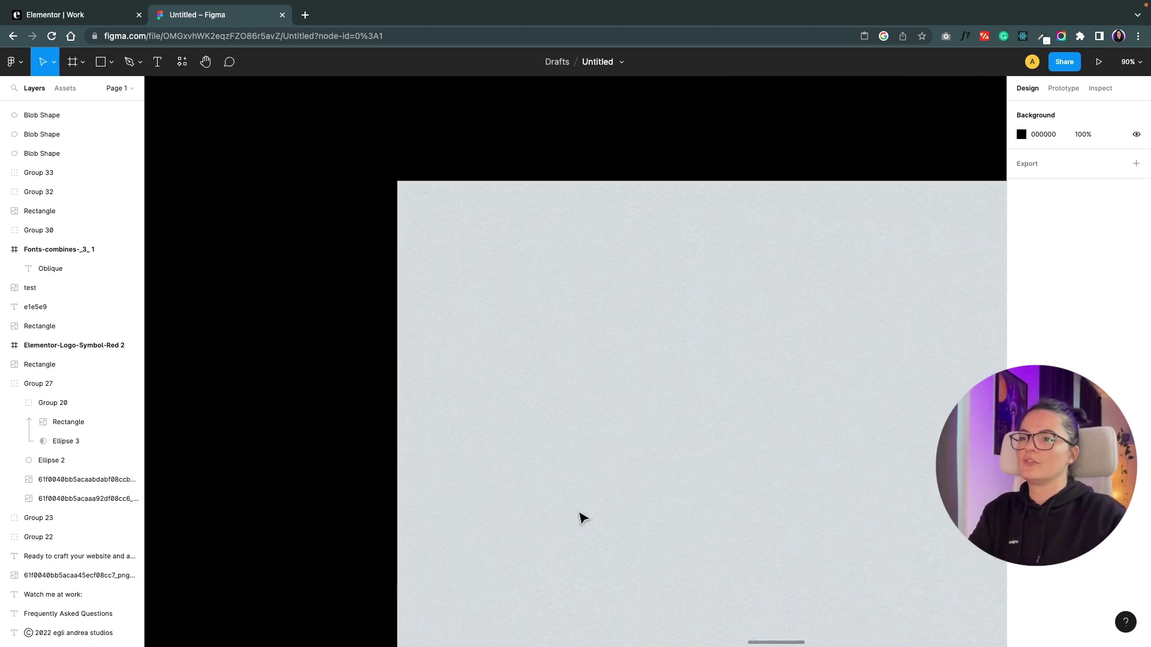
scroll(581, 516, up, 1)
scroll(580, 516, right, 4)
scroll(581, 517, down, 1)
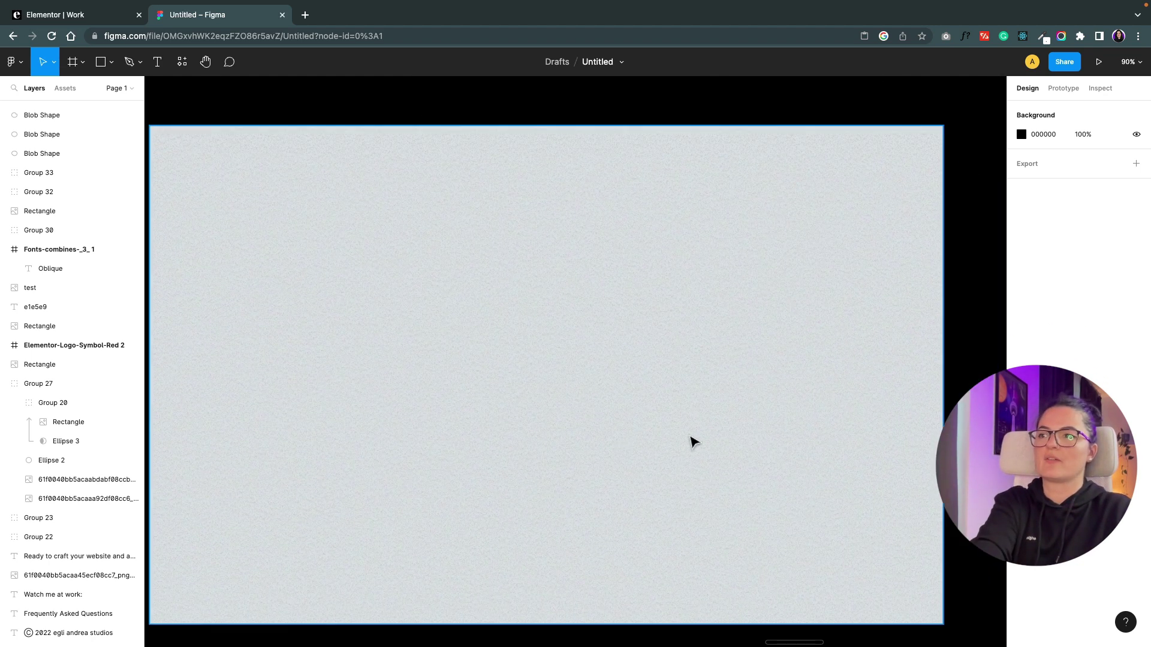
scroll(707, 450, down, 6)
scroll(718, 470, up, 5)
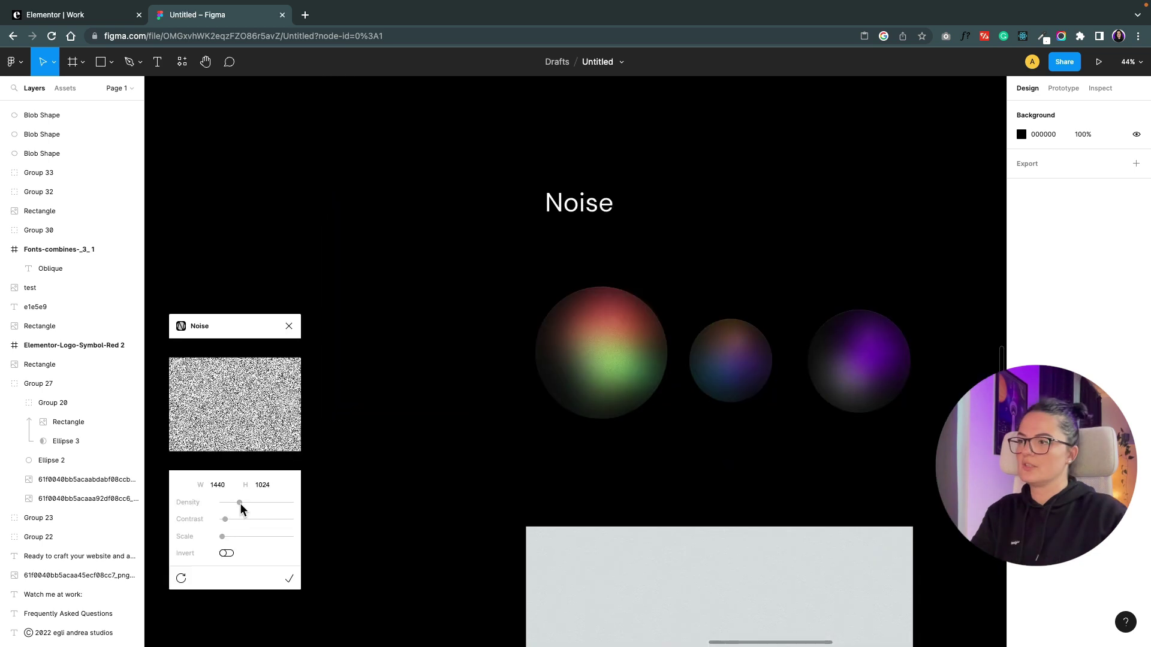
Set a low density and low contrast in the Noise plugin, and generate a 1440 × 1024 noise image
mouse_move(239, 506)
mouse_down()
mouse_move(267, 510)
mouse_move(227, 506)
mouse_up()
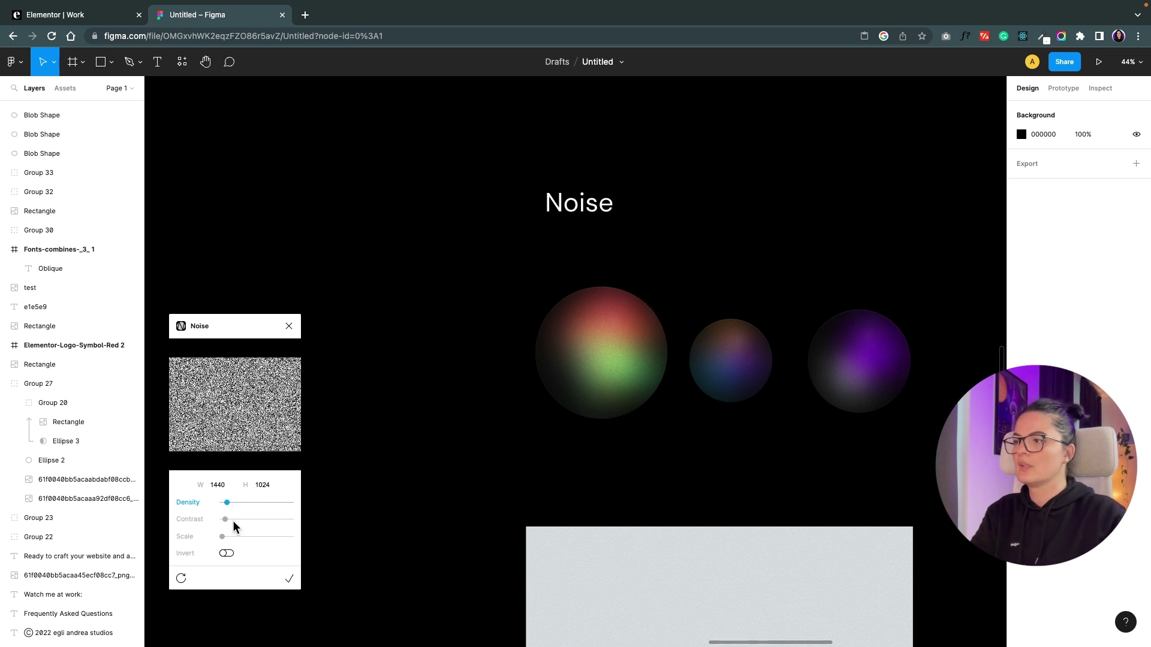
click(226, 519)
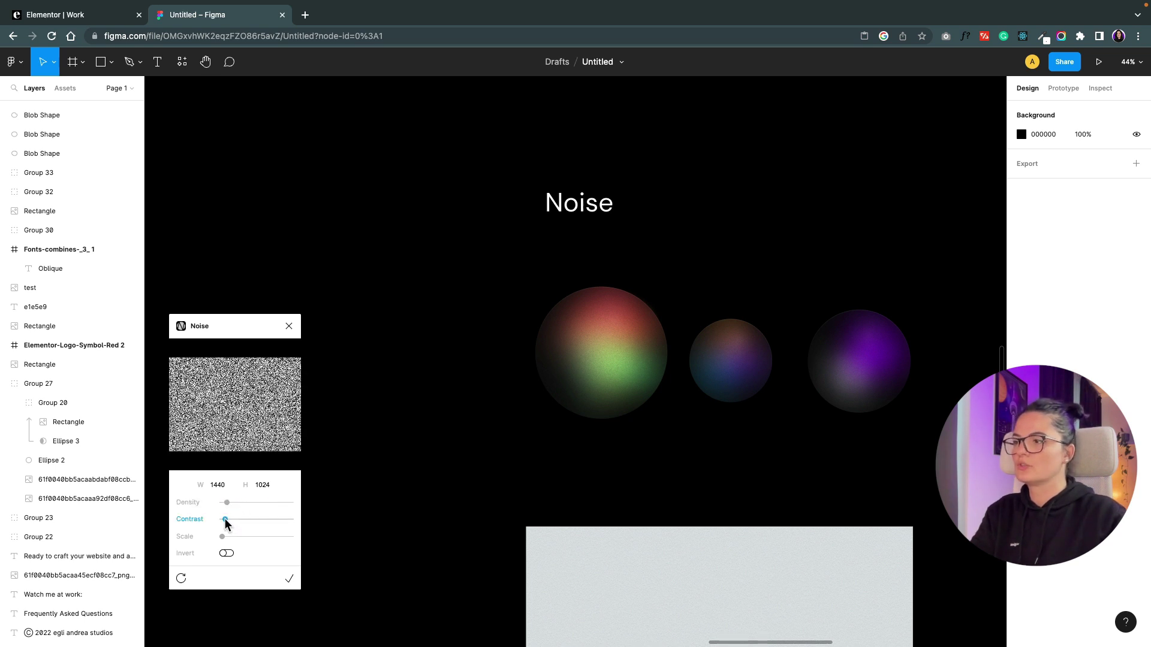
click(289, 579)
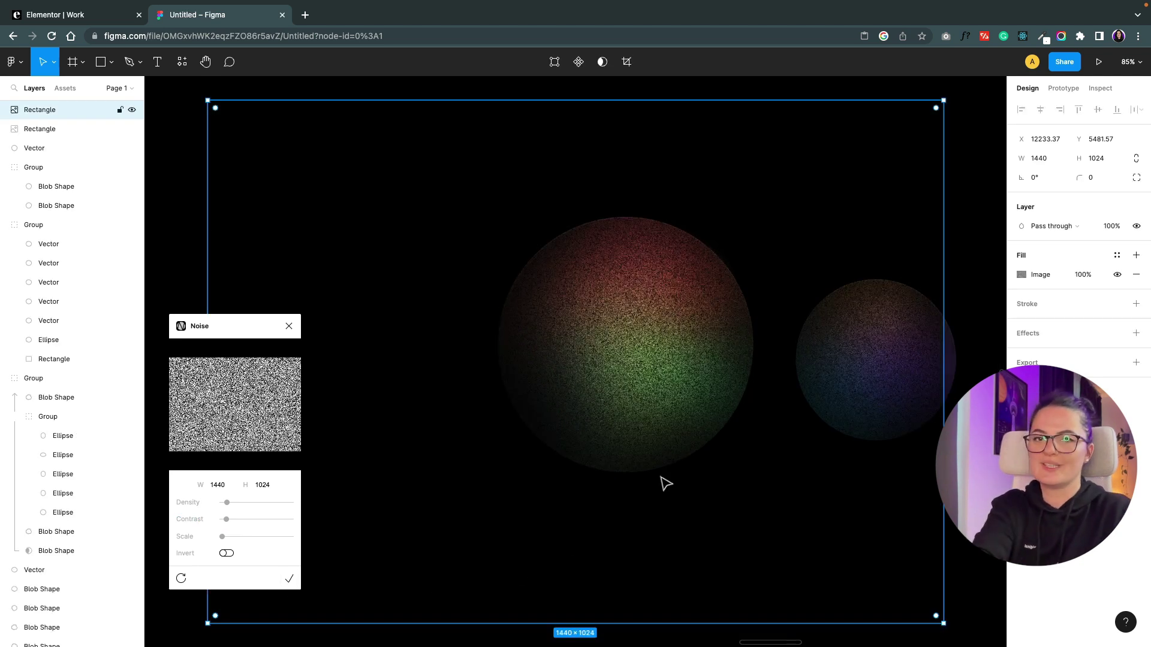
Move the noise image down over the light grey rectangle, to about X 12698, Y 6603, with its image fill at 2% opacity
scroll(665, 484, down, 5)
drag(624, 380, 738, 592)
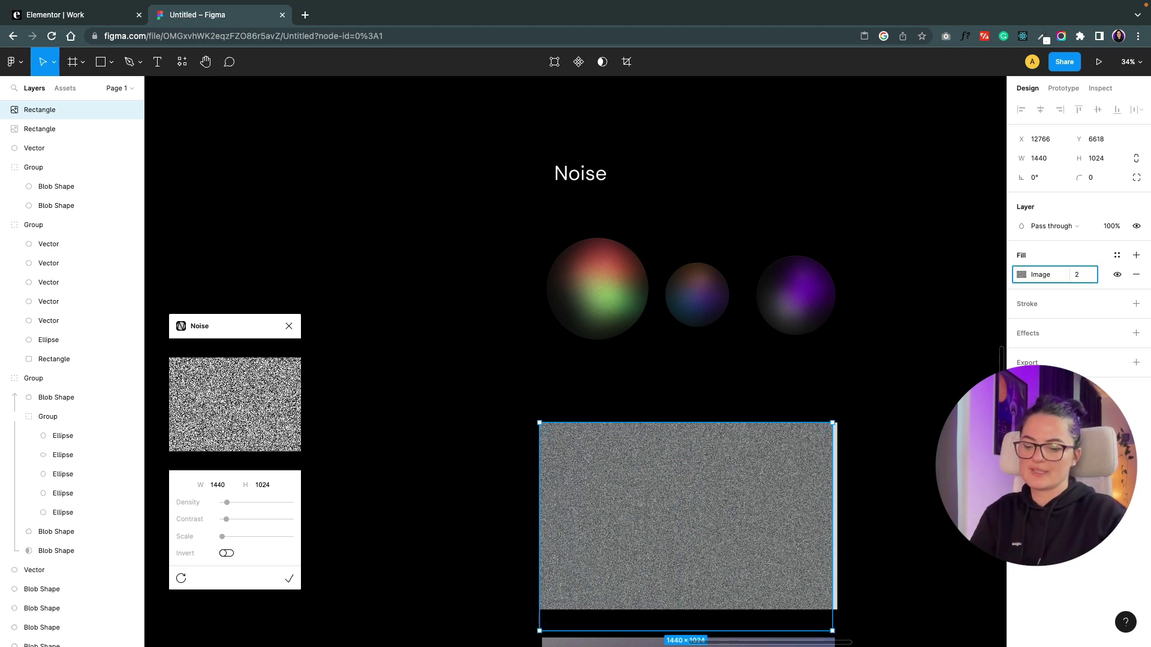
text(2)
mouse_move(764, 505)
mouse_down()
mouse_move(727, 506)
mouse_move(751, 502)
mouse_up()
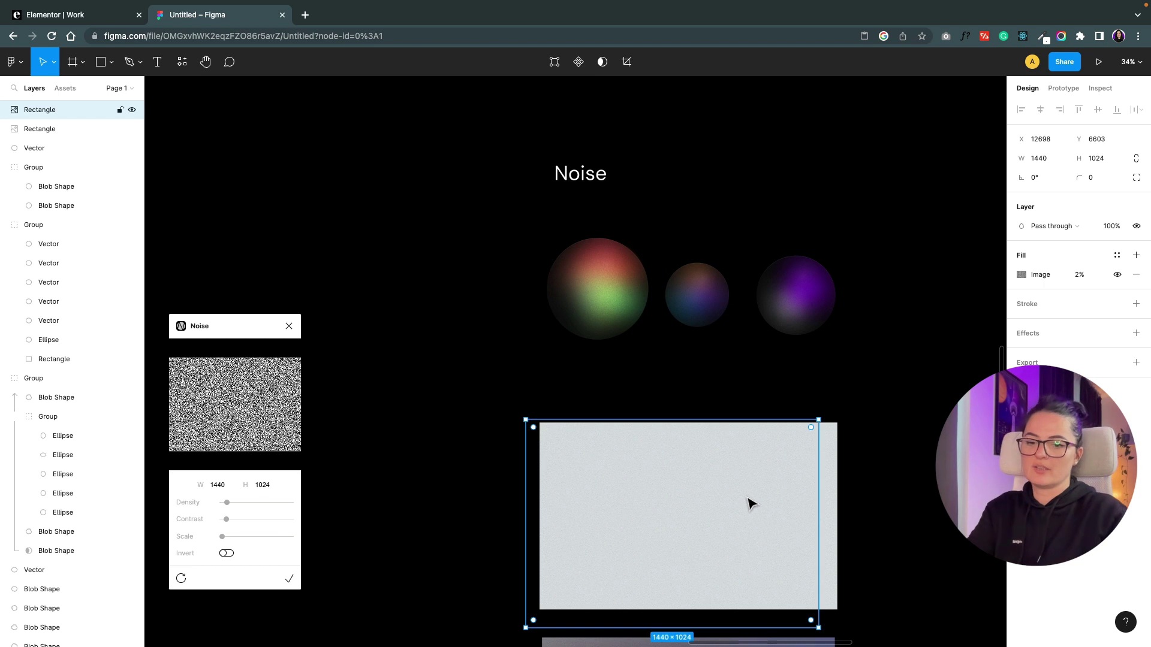
Shift the noise image within the light grey rectangle and set its image fill opacity to 10%
scroll(747, 493, down, 2)
scroll(729, 465, up, 5)
scroll(750, 488, up, 3)
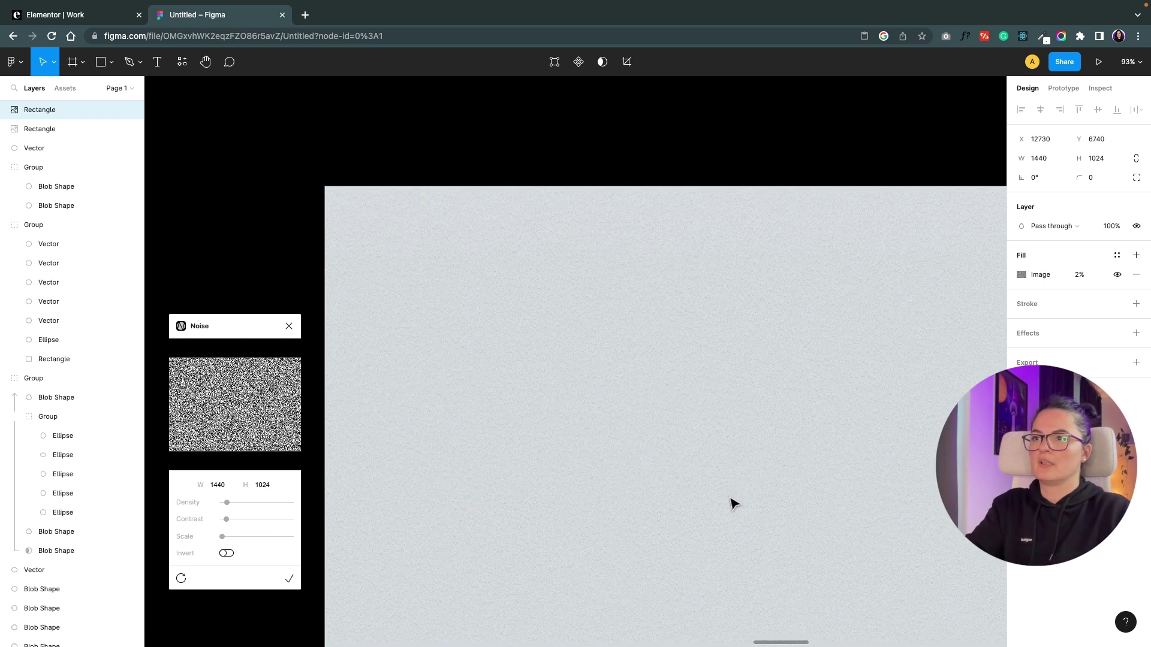
drag(732, 503, 687, 480)
click(1079, 275)
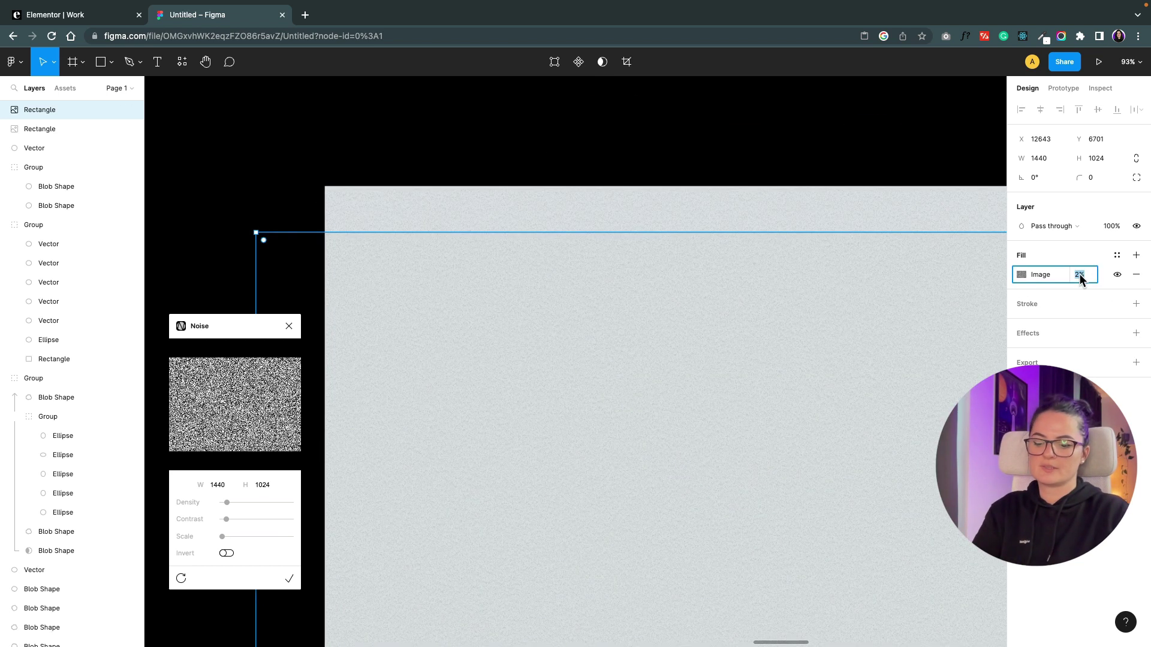
key(Return)
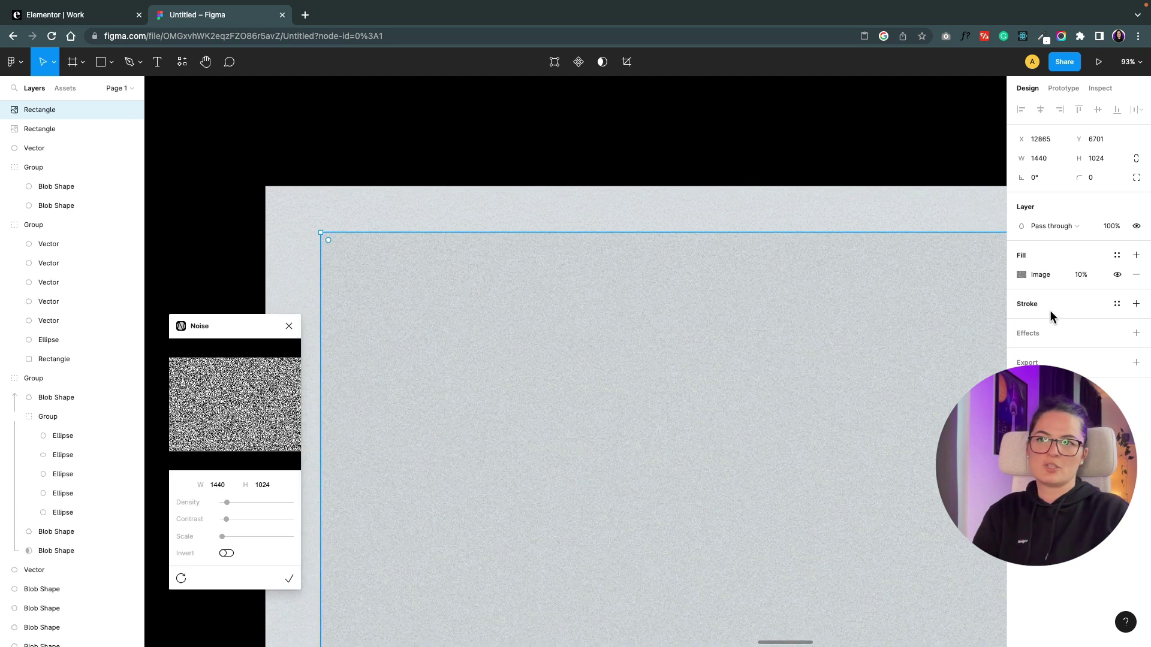
Add a drop shadow with a blur of 250 to the noise image and shift it to about X 12815, Y 6703
click(1026, 333)
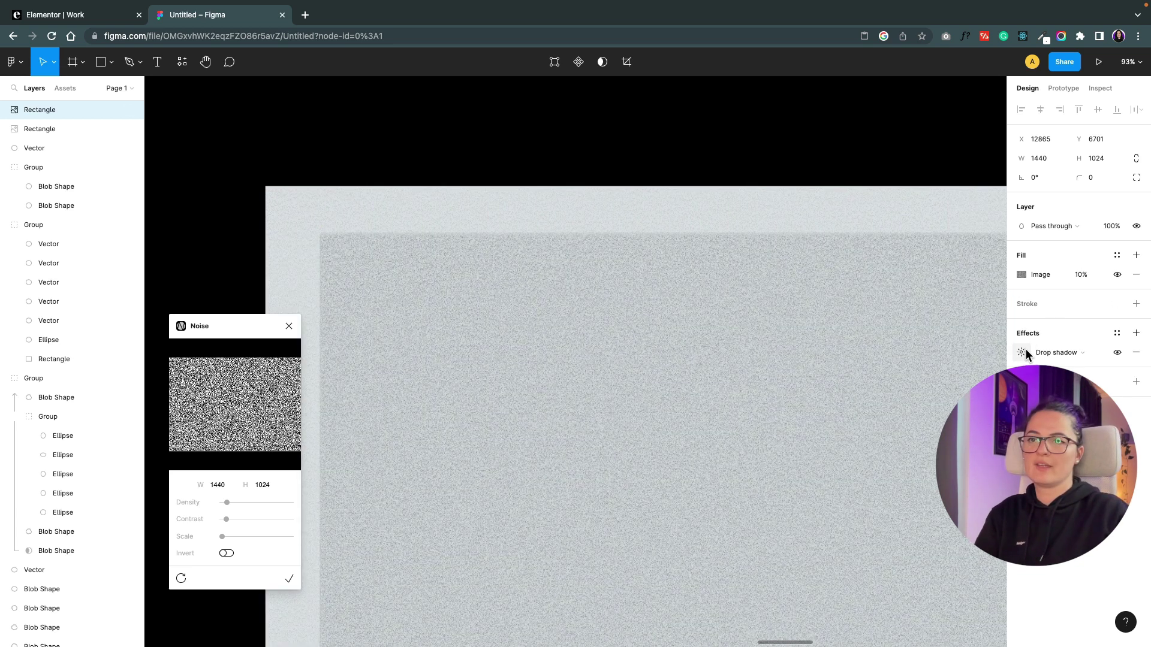
click(1021, 352)
click(974, 382)
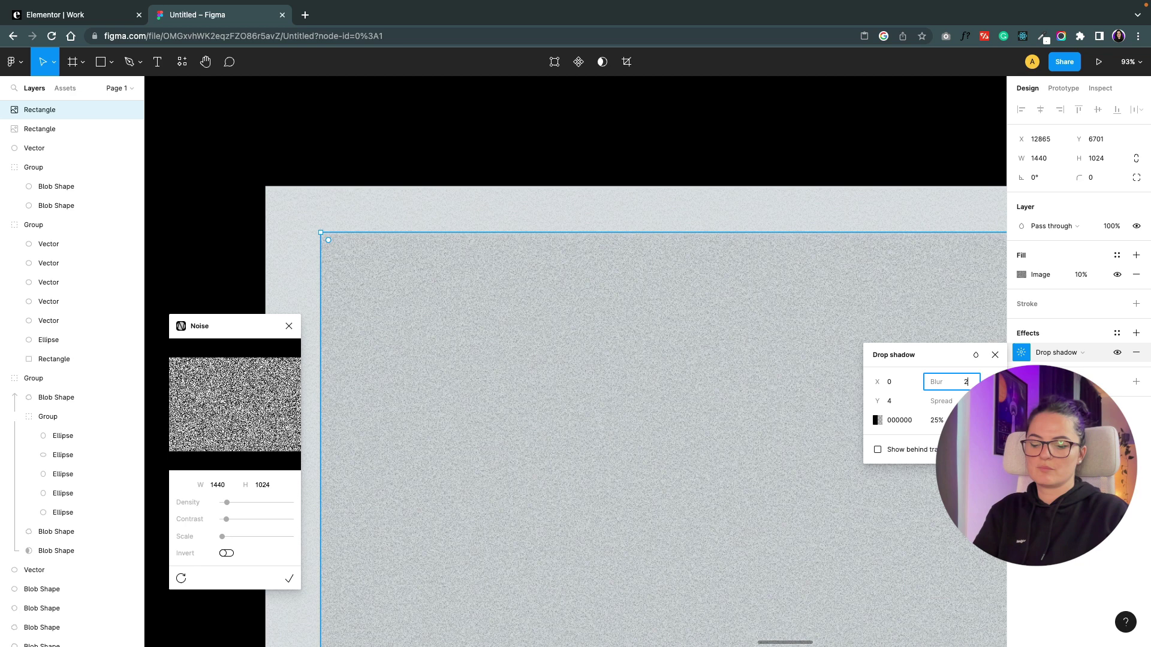
key(Return)
drag(580, 456, 552, 458)
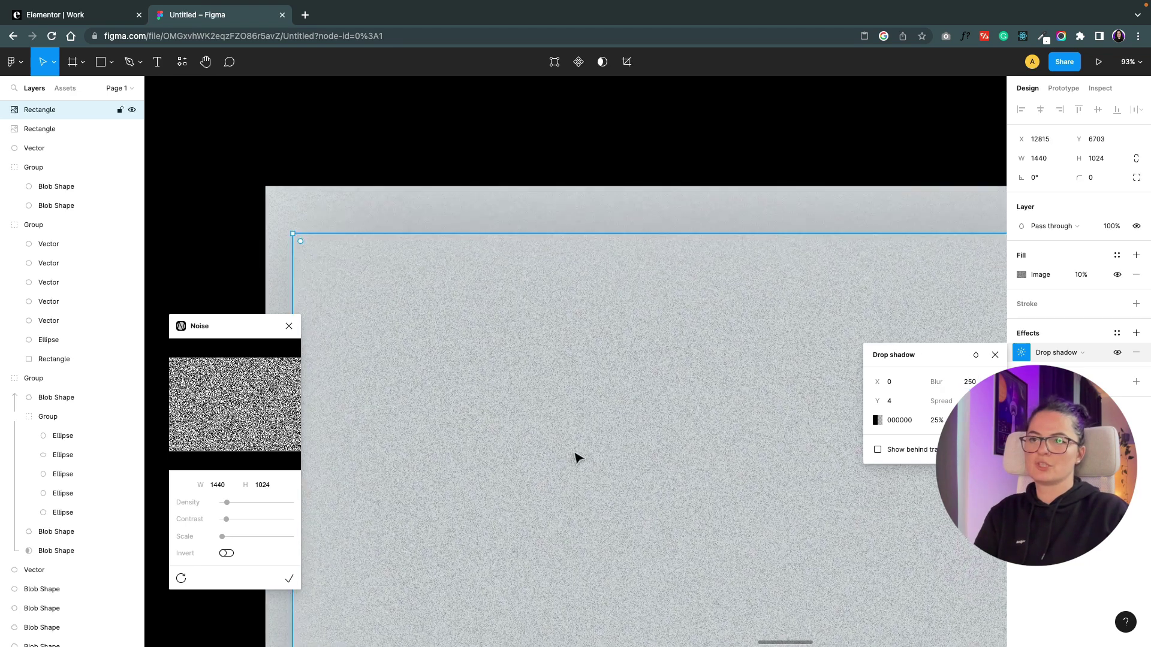
Set the noise image's fill opacity to 2% and move it down to about X 12803, Y 6791
click(1071, 277)
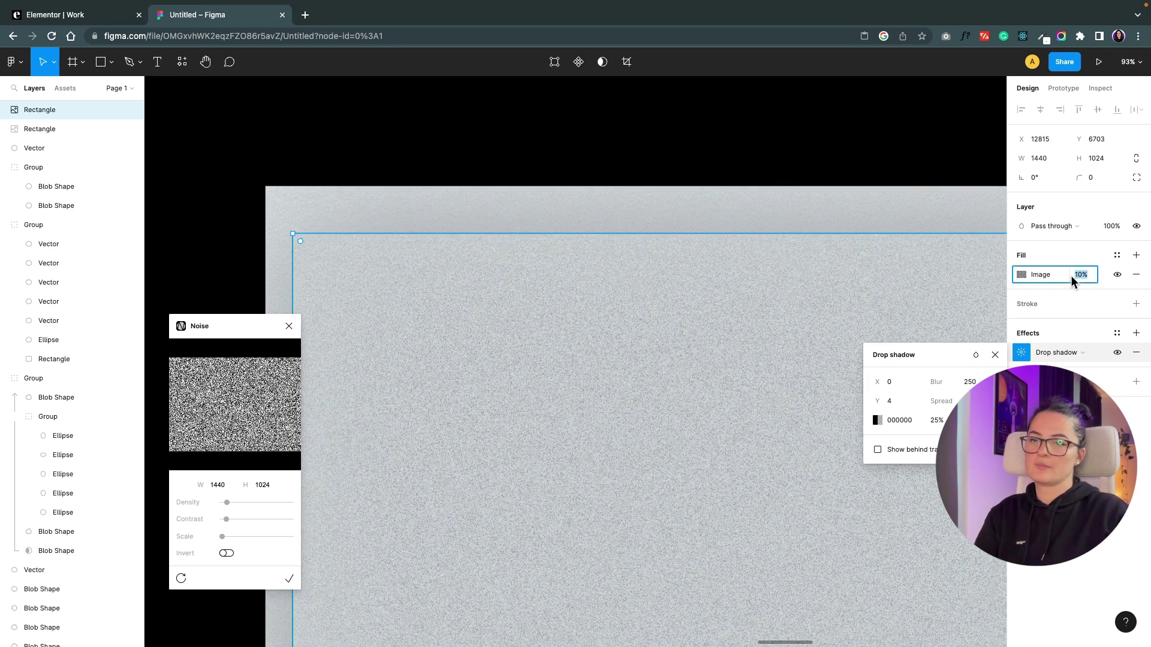
text(2)
key(Return)
drag(610, 386, 627, 454)
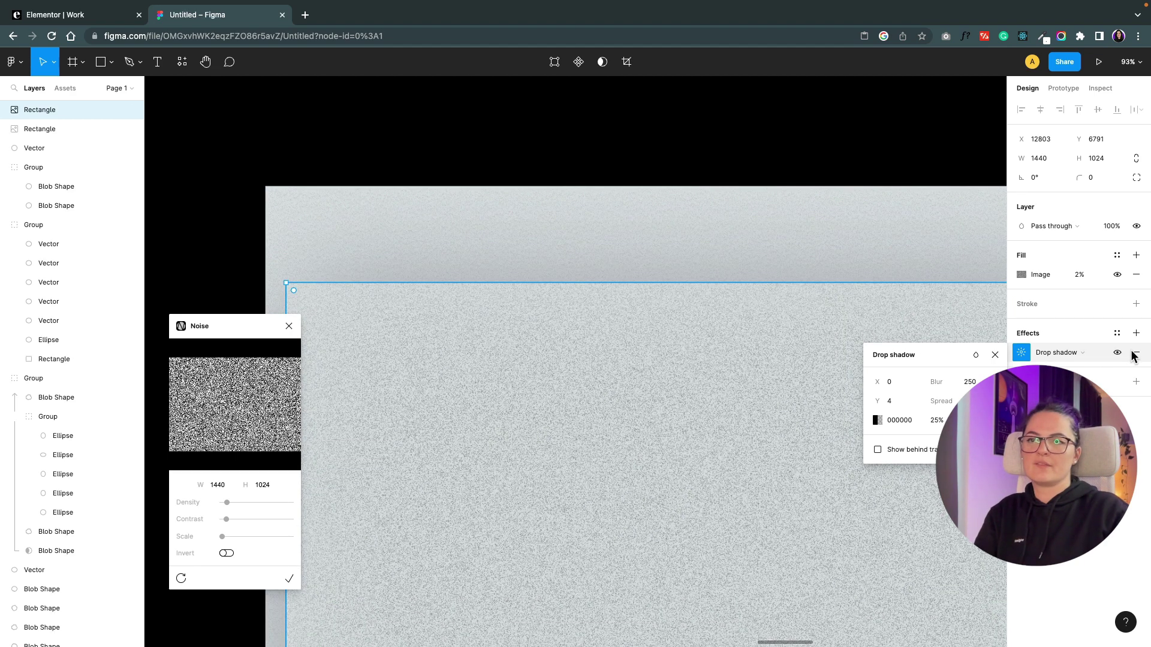
Try the drop shadow's colour opacity at 5%, then set it to 10%
click(935, 422)
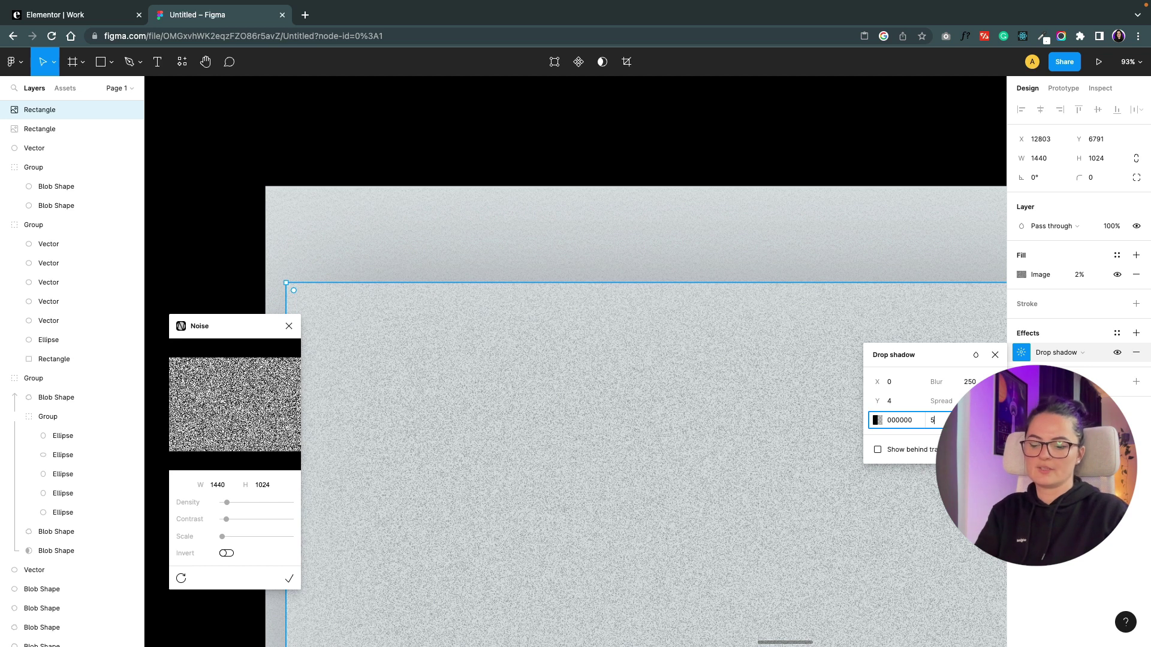
text(5)
key(Return)
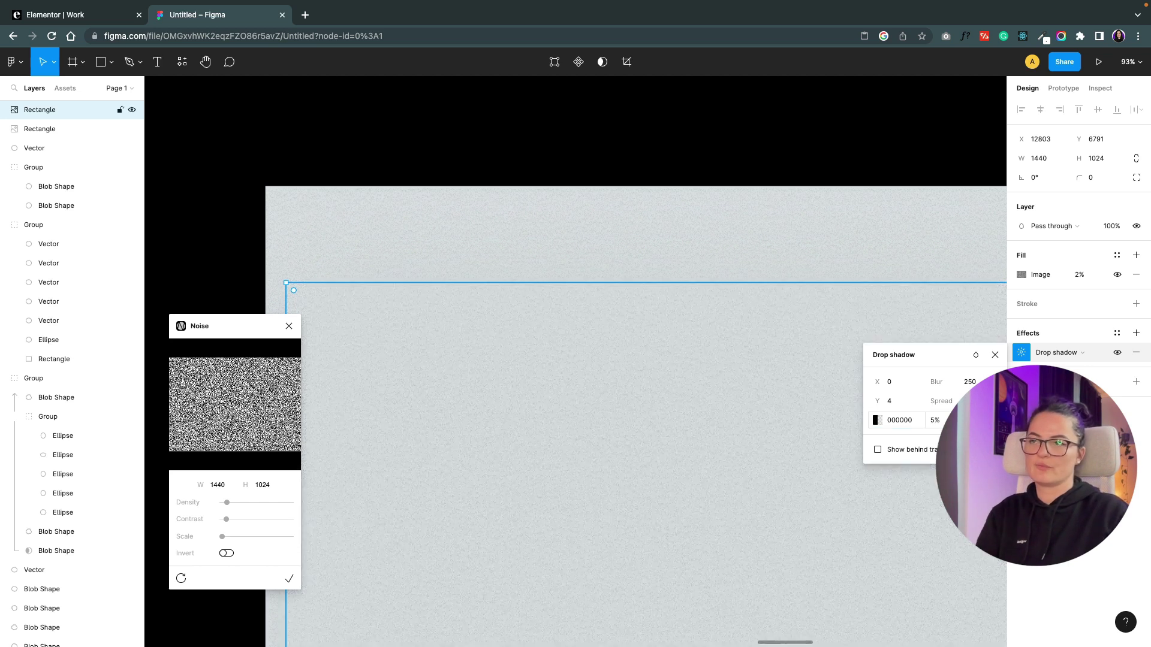
click(935, 422)
text(10)
key(Return)
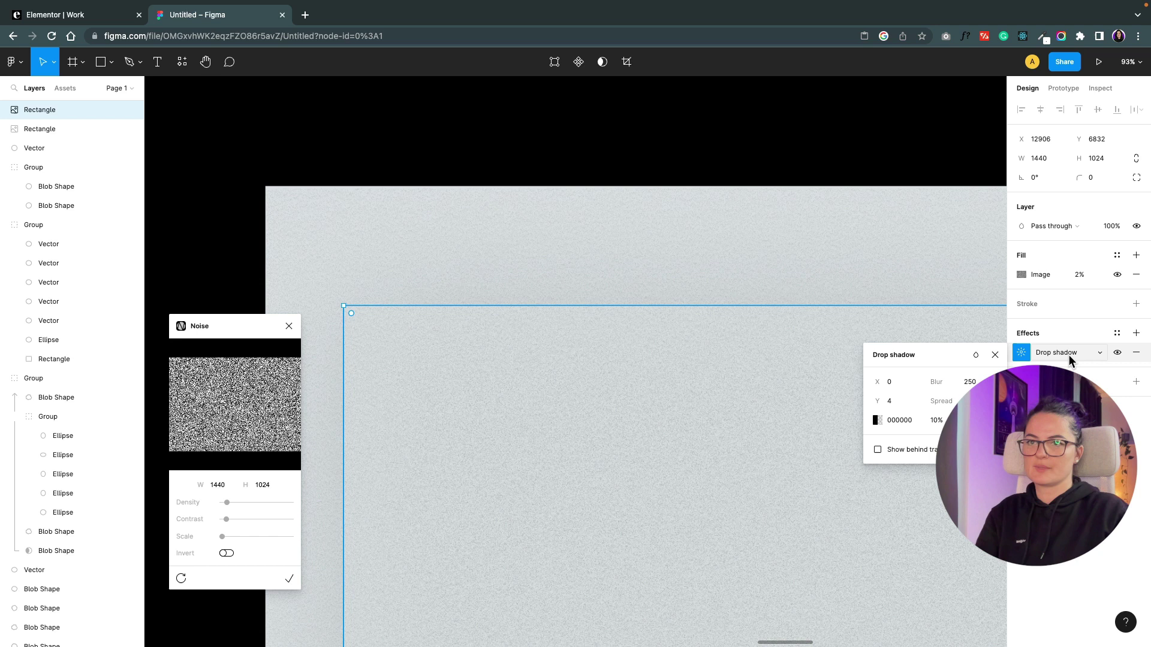
Change the noise image's effect to Background blur and move the image down over the gradient image, to about X 12778, Y 7676
click(1070, 356)
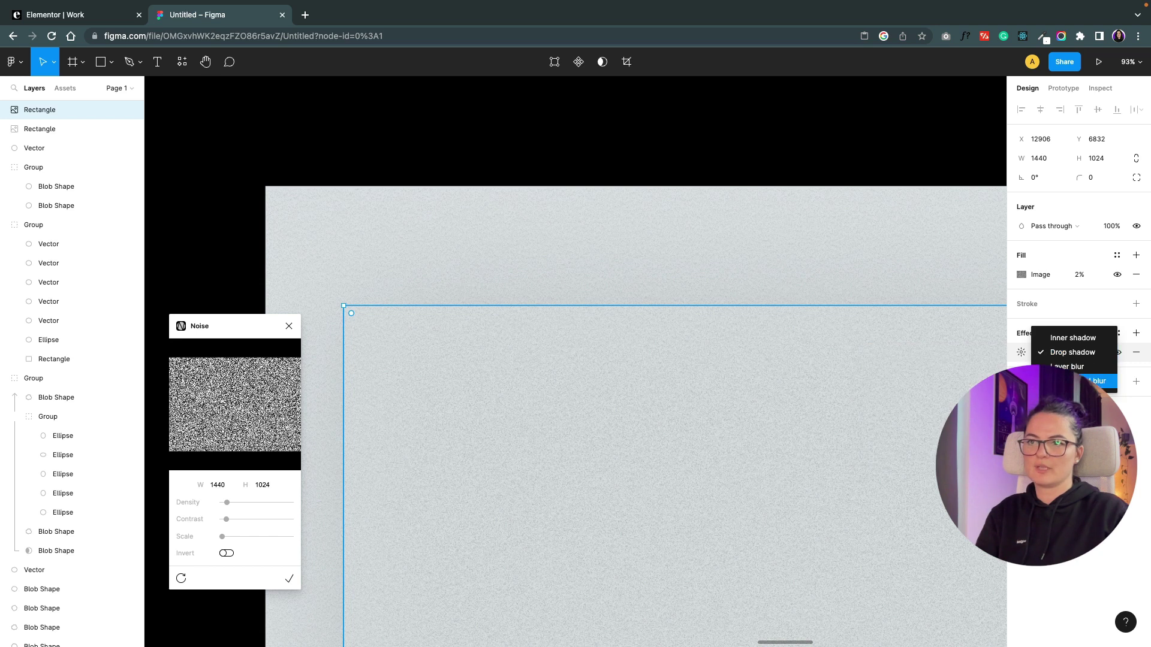
click(1073, 380)
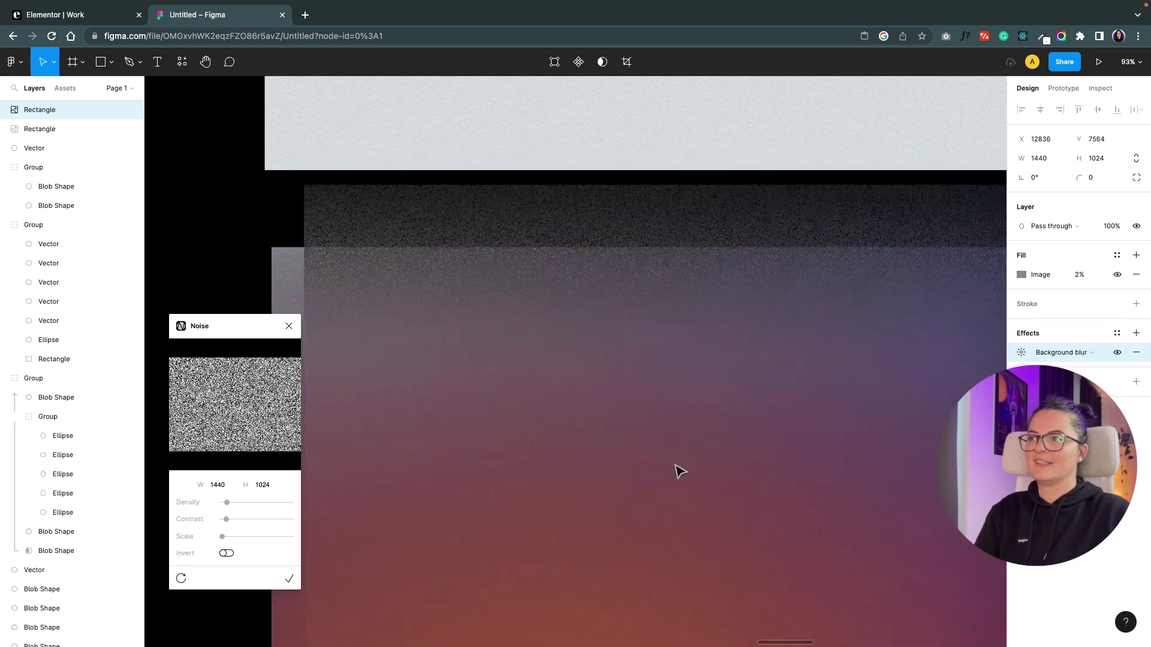
drag(675, 465, 670, 477)
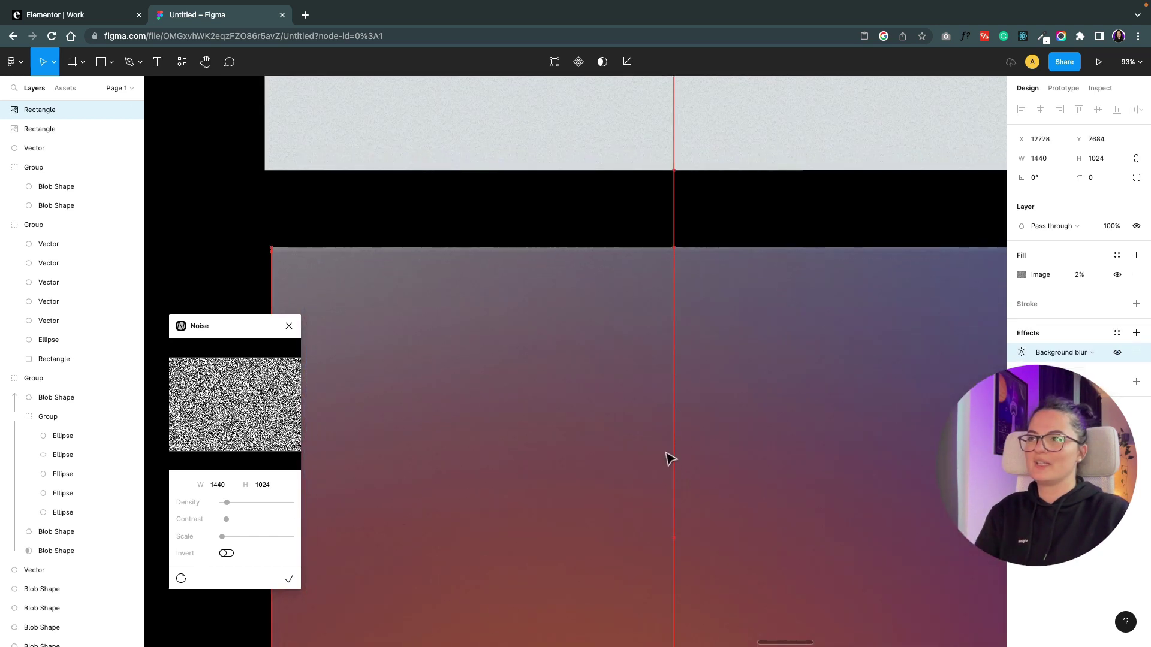
Move the blurred noise image back up over the light grey rectangle, to about X 12787, Y 6793
scroll(794, 453, down, 4)
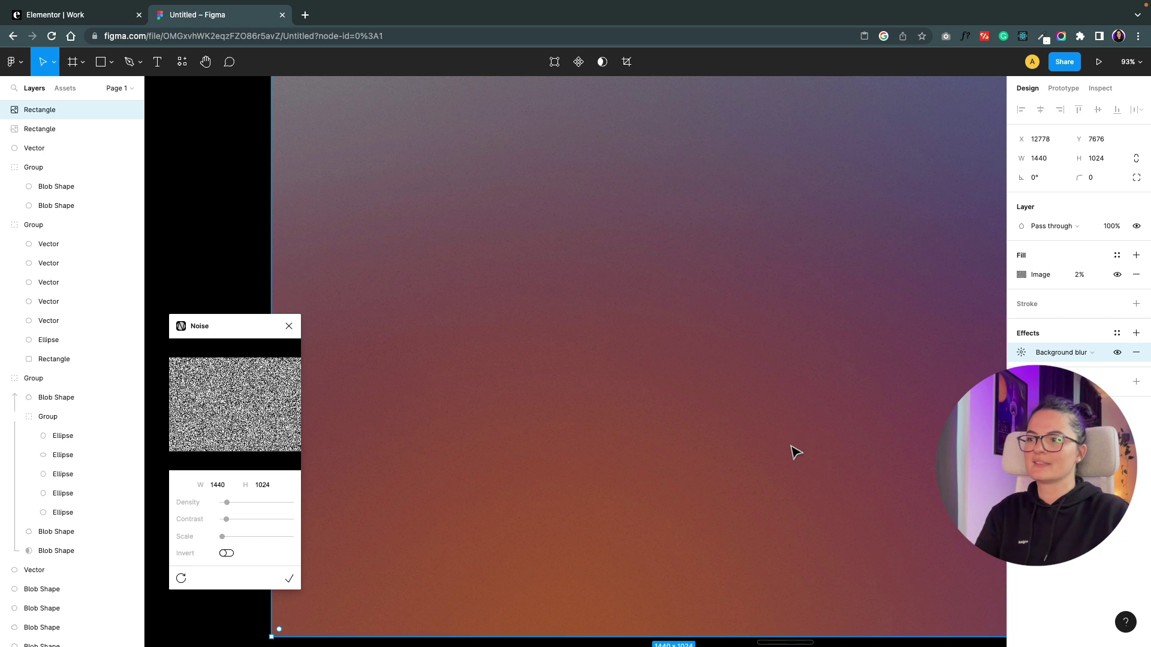
scroll(792, 450, up, 5)
drag(784, 482, 768, 238)
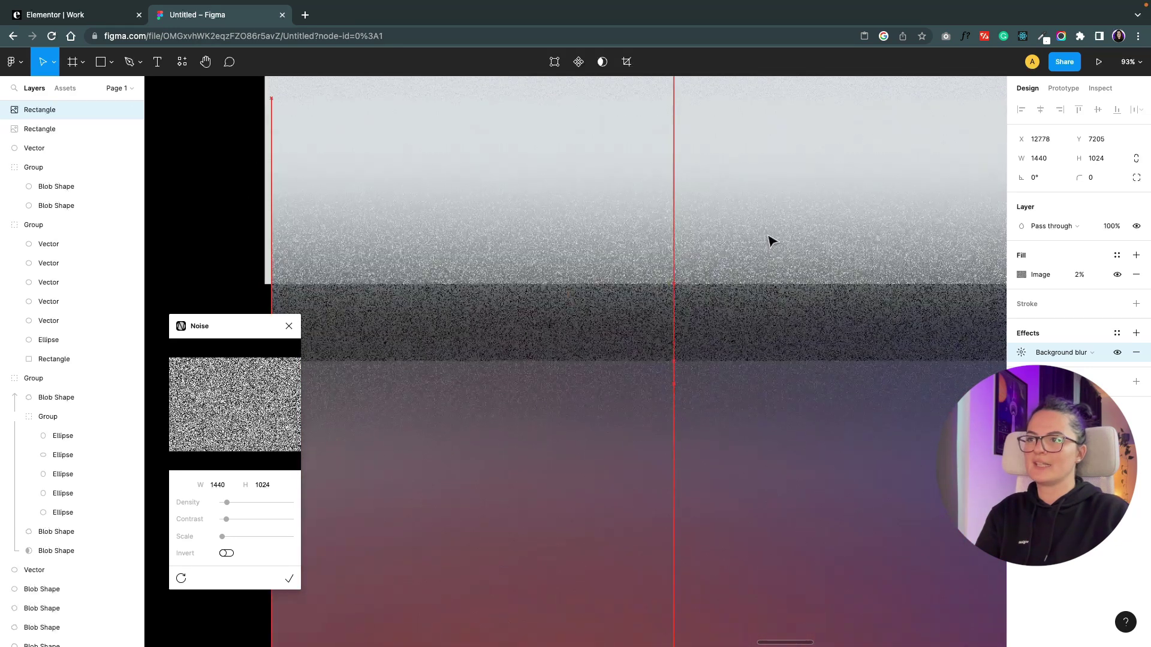
scroll(775, 334, up, 5)
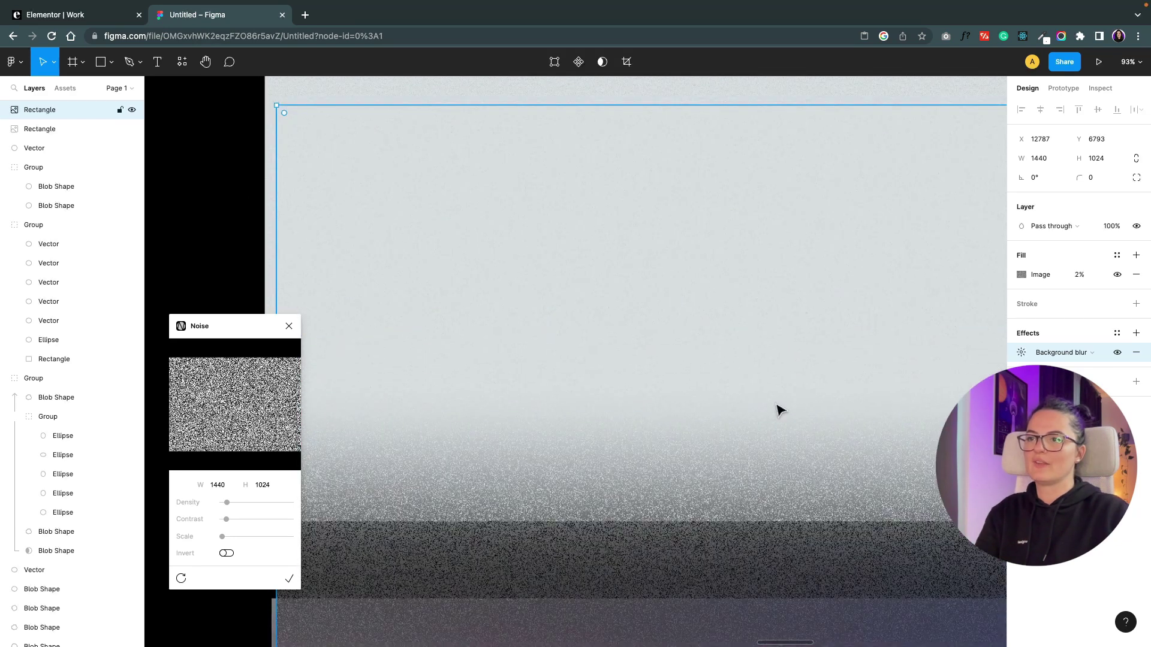
scroll(776, 405, up, 3)
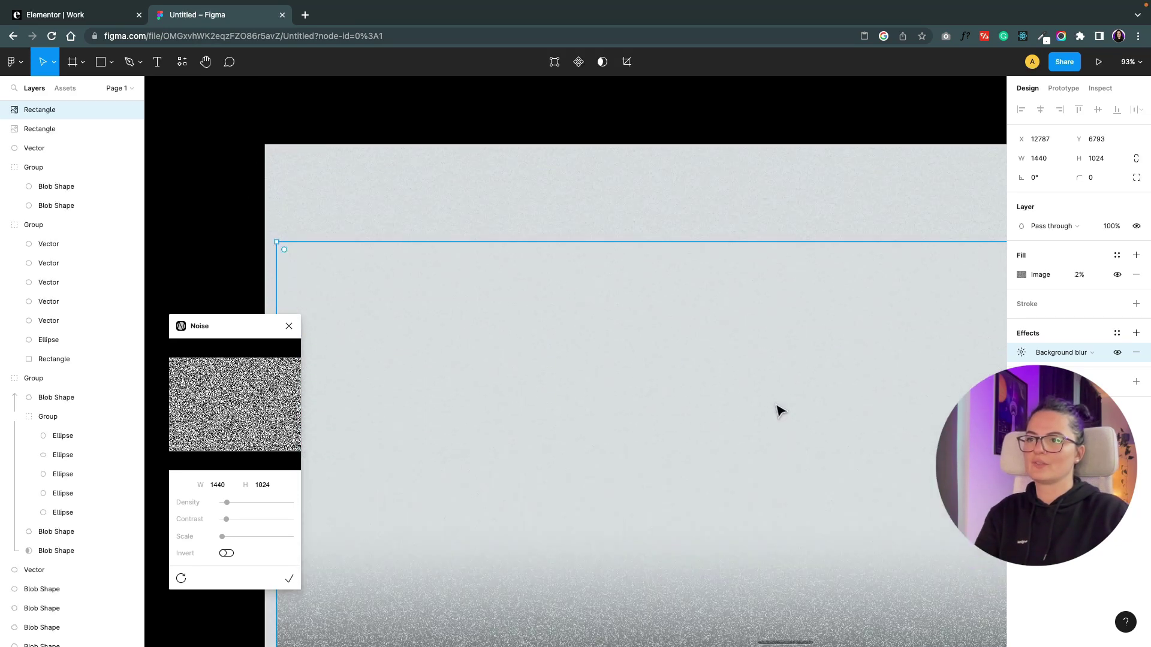
Move the noise image up over the three spheres, then back down onto the light grey rectangle at about X 12778, Y 6639
scroll(779, 411, down, 5)
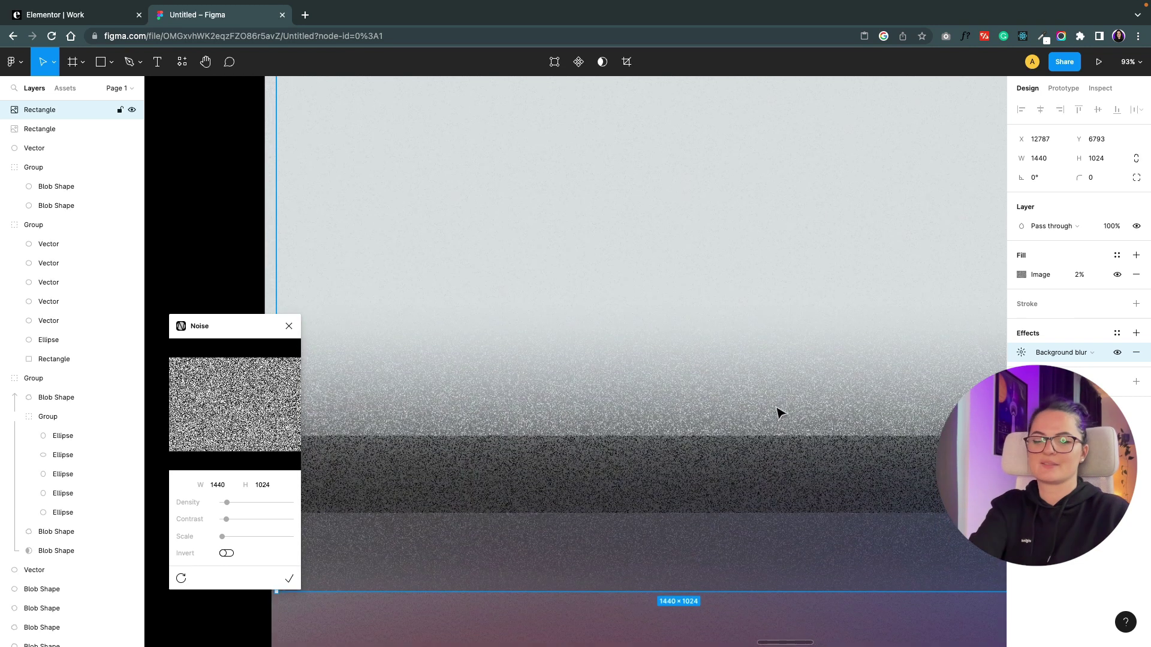
scroll(777, 408, down, 5)
drag(777, 395, 833, 334)
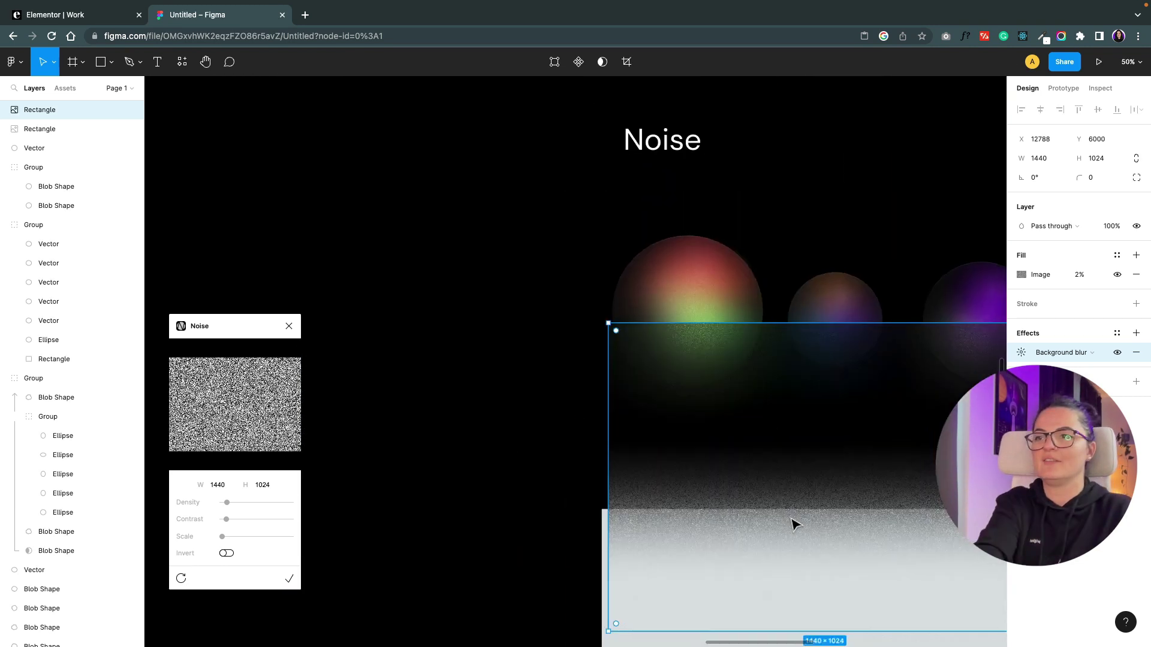
scroll(794, 524, down, 4)
drag(725, 380, 721, 491)
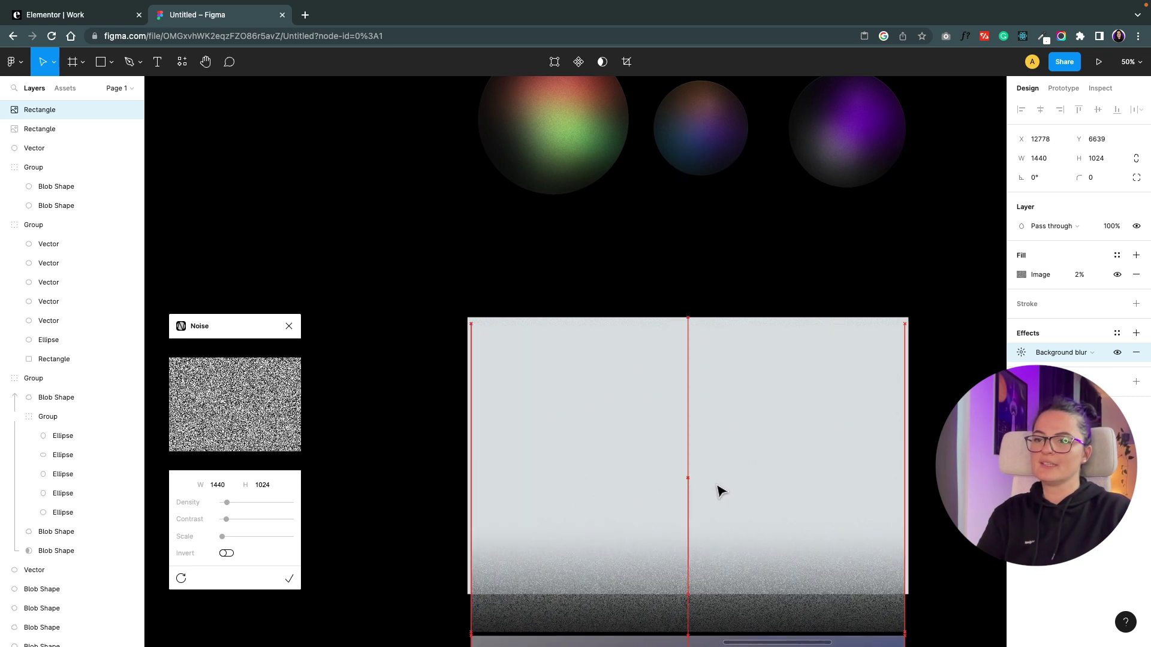